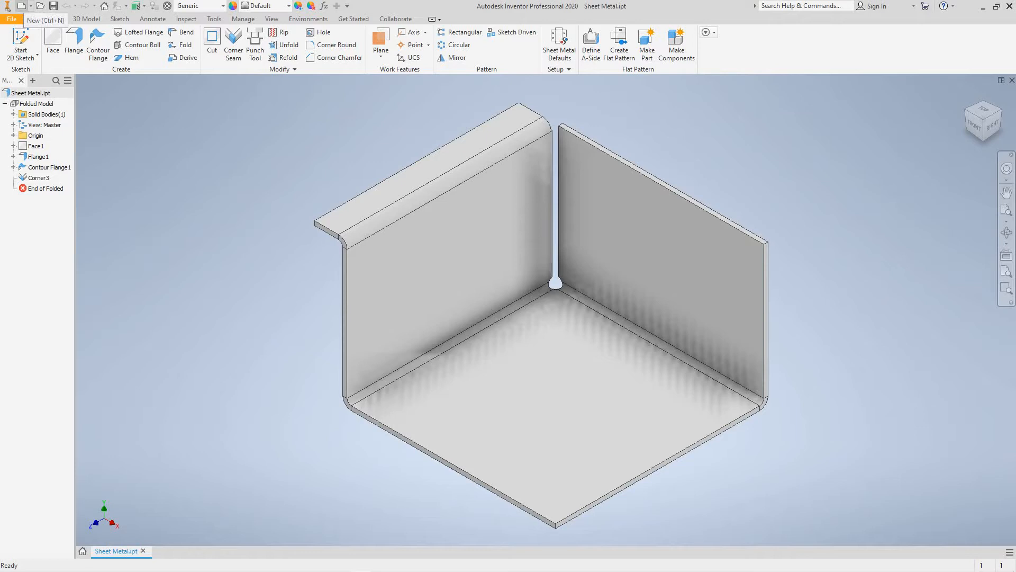
- Create a new part from the Sheet Metal.ipt template
left_click(21, 6)
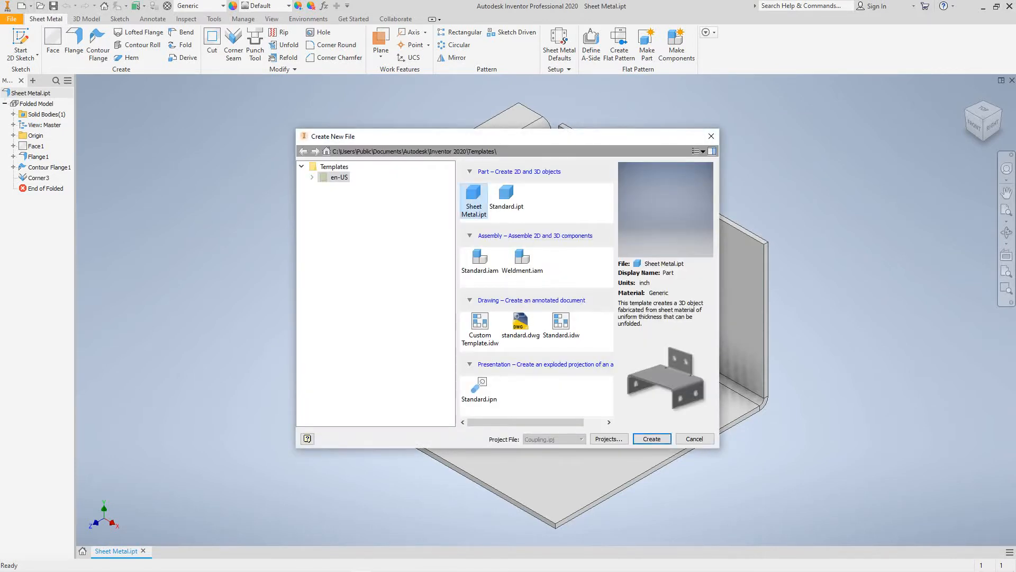
left_click(652, 439)
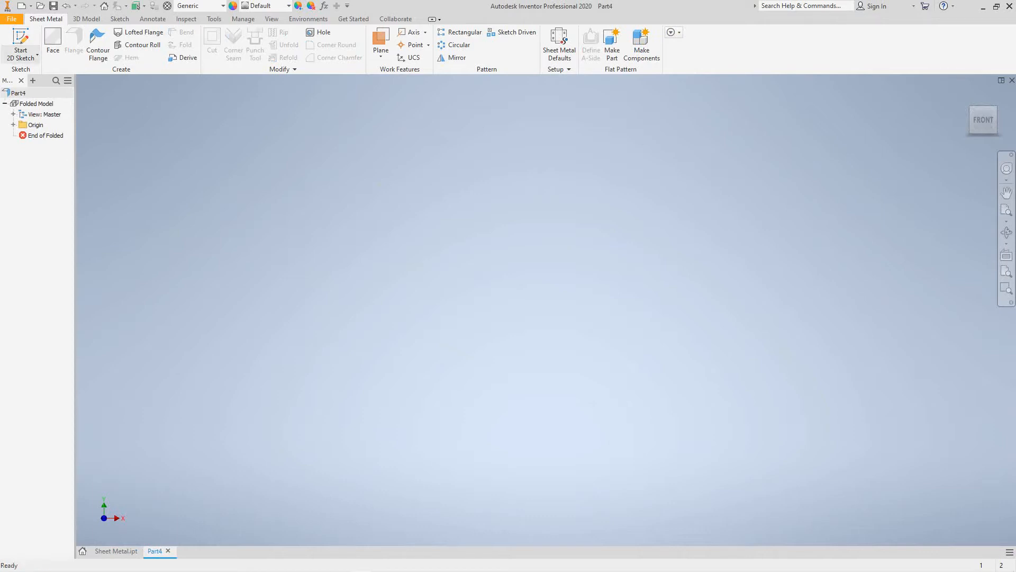
- Start a sketch on the XY plane and draw a two-point center rectangle at the origin
left_click(22, 55)
left_click(42, 75)
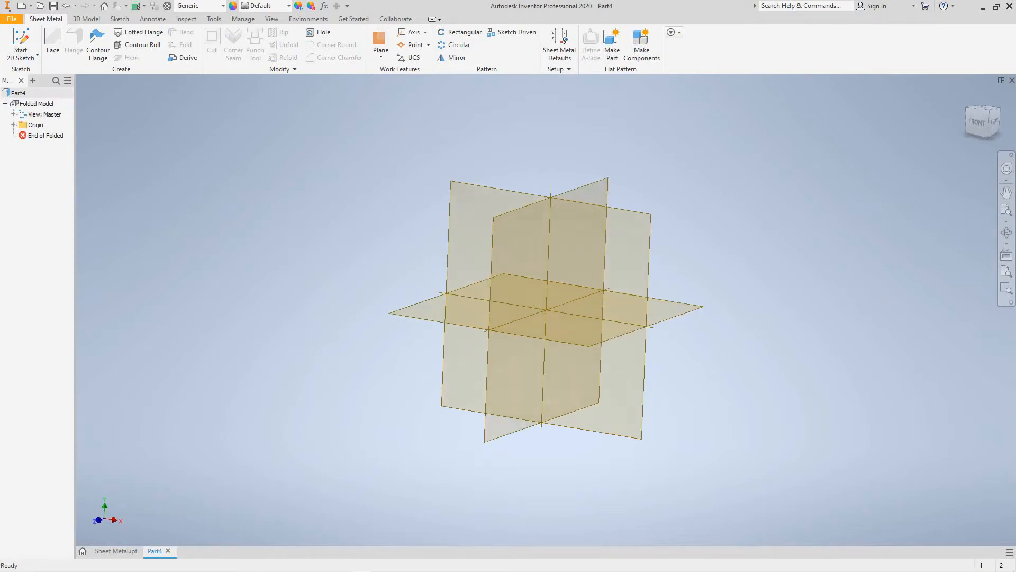
left_click(524, 360)
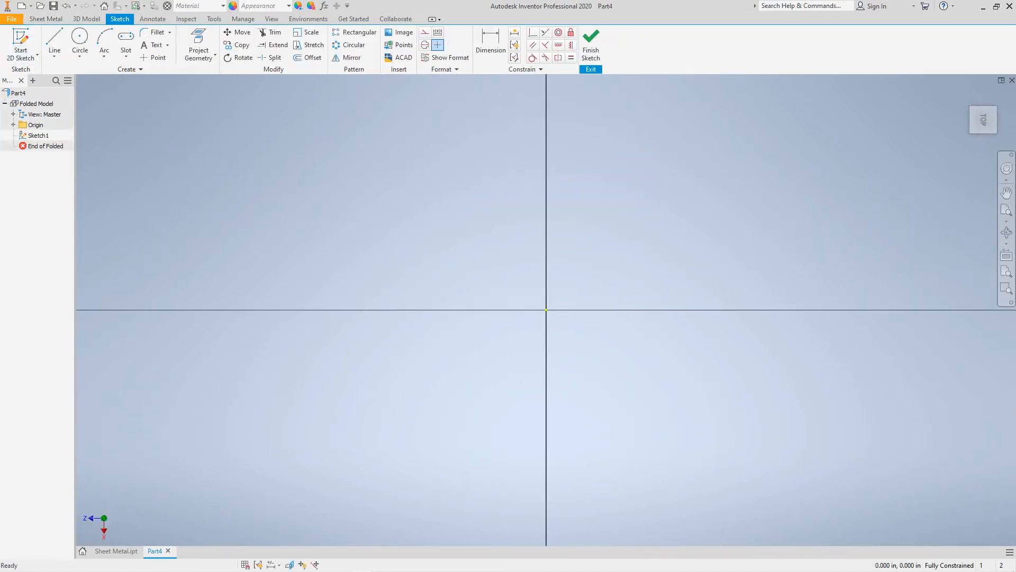
left_click(79, 55)
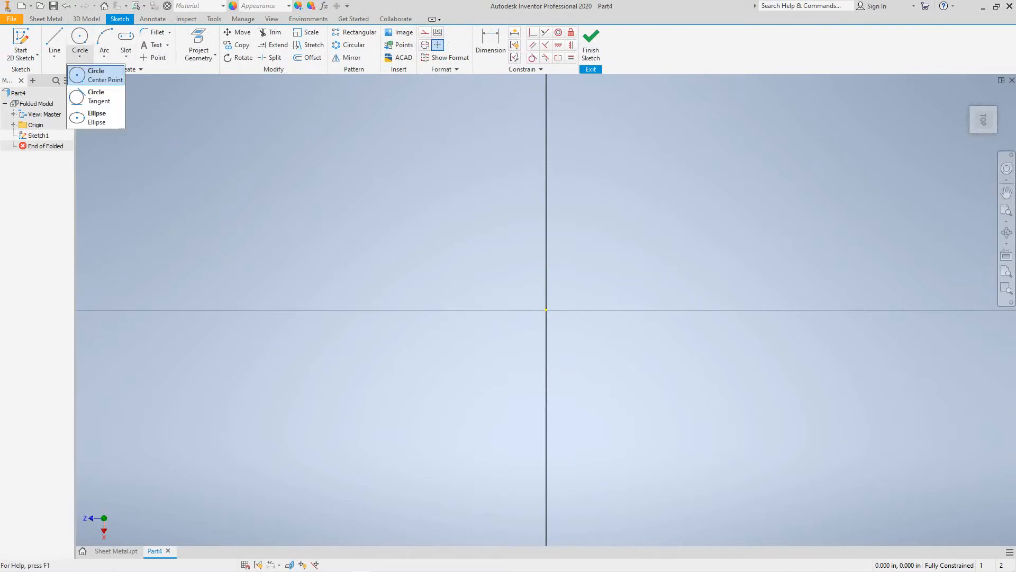
left_click(126, 55)
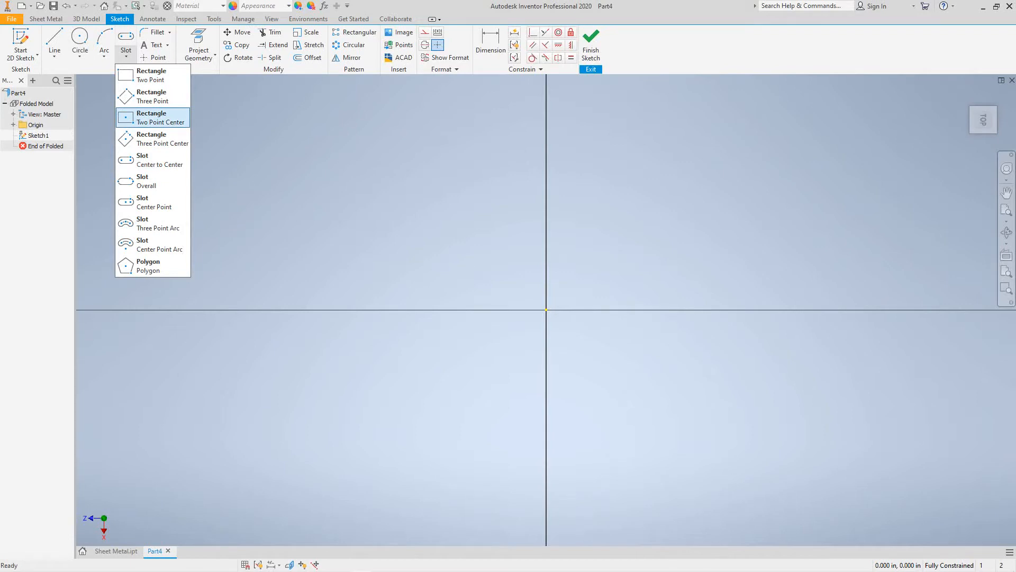
left_click(154, 118)
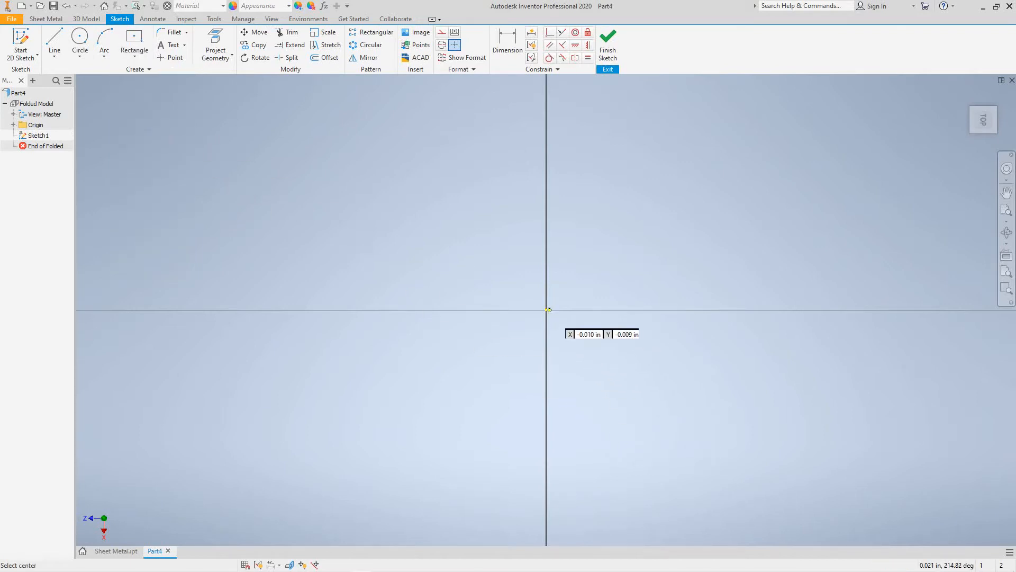
left_click(547, 310)
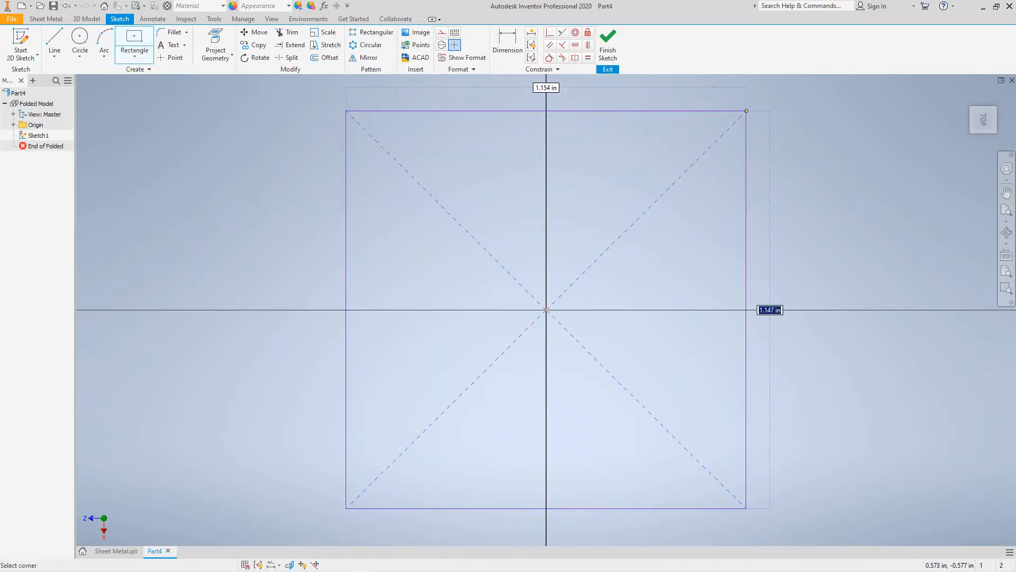
left_click(747, 110)
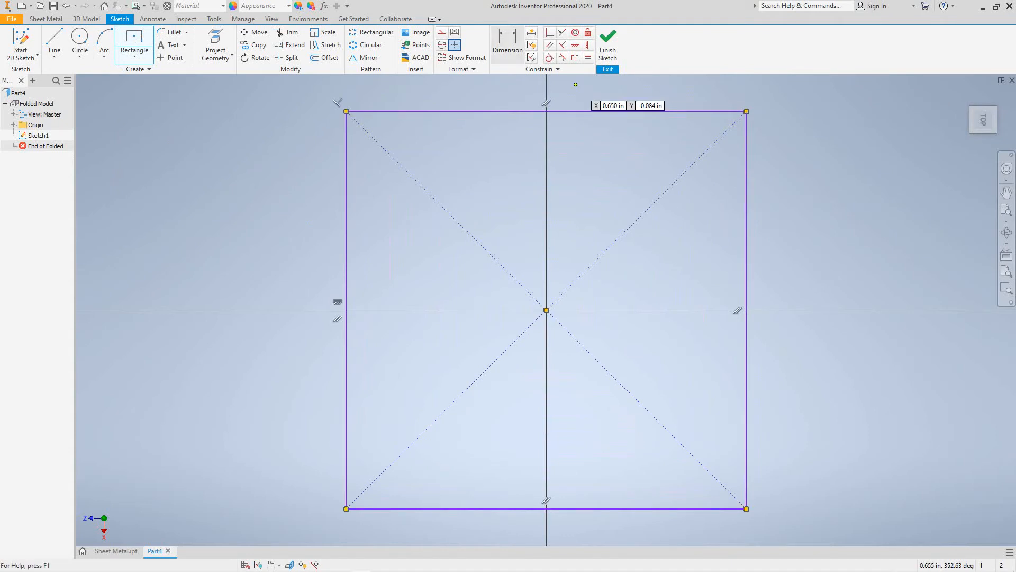
- Dimension the rectangle's height and width to 4 in each, then finish the sketch
left_click(507, 45)
left_click(747, 263)
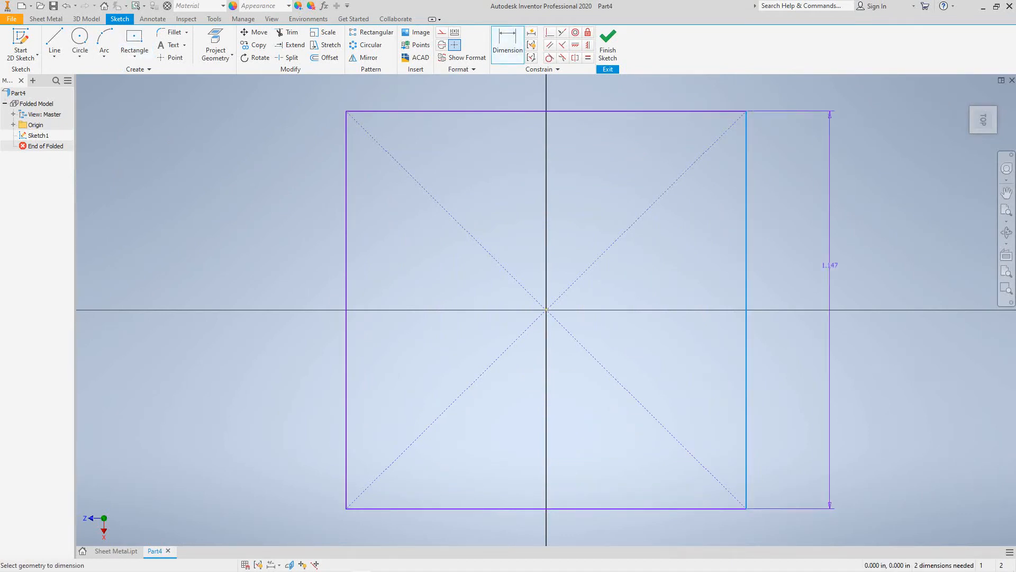
left_click(861, 263)
type("4")
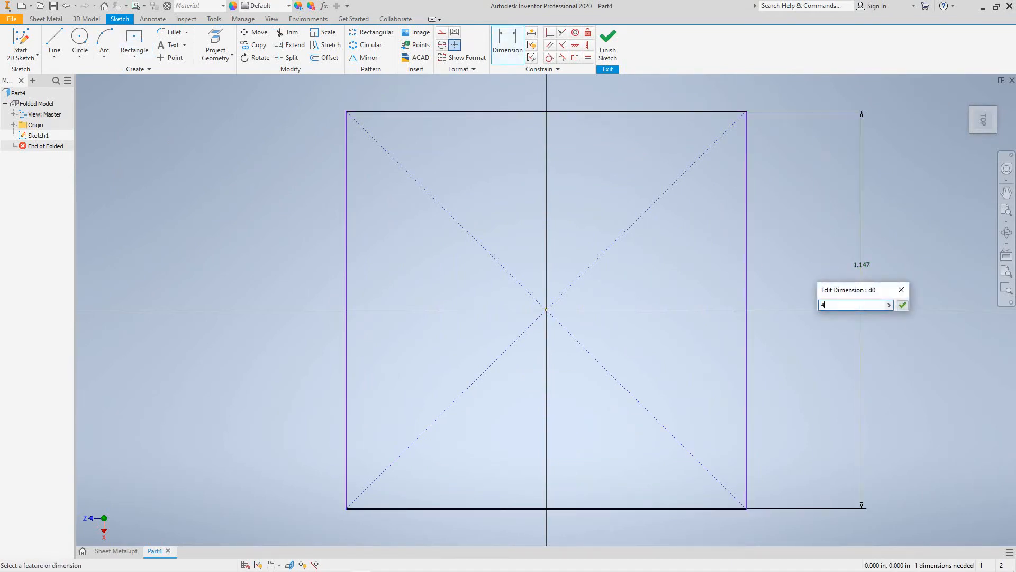
left_click(903, 305)
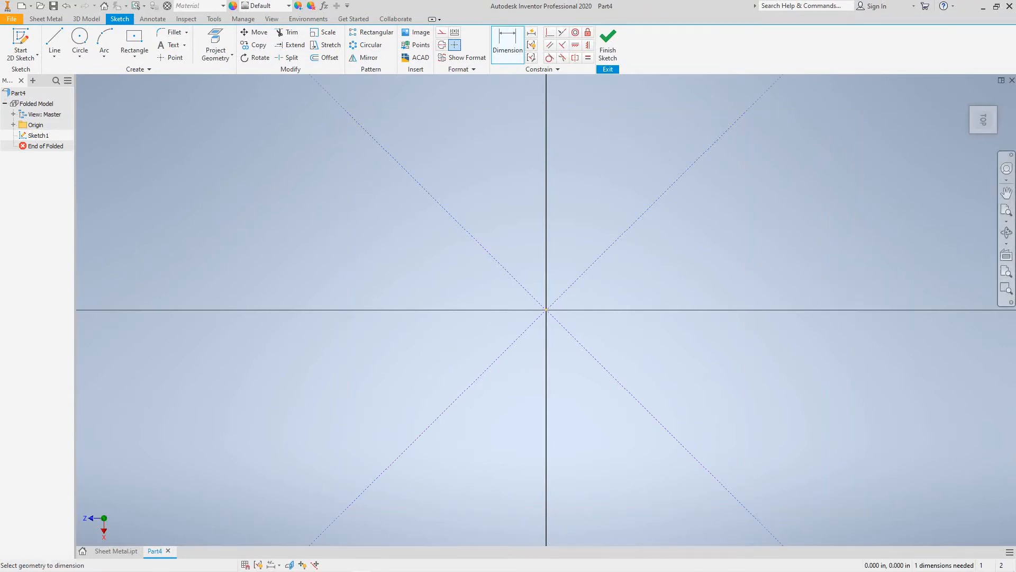
left_click(1006, 211)
scroll(450, 307, "up", 2)
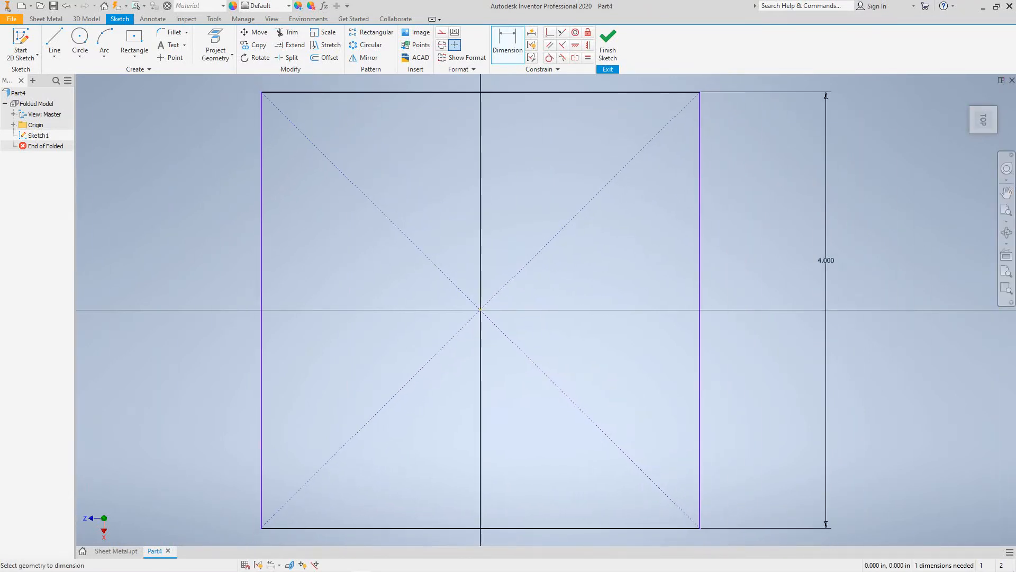
middle_click_drag(450, 307, 478, 506)
left_click(529, 289)
left_click(538, 189)
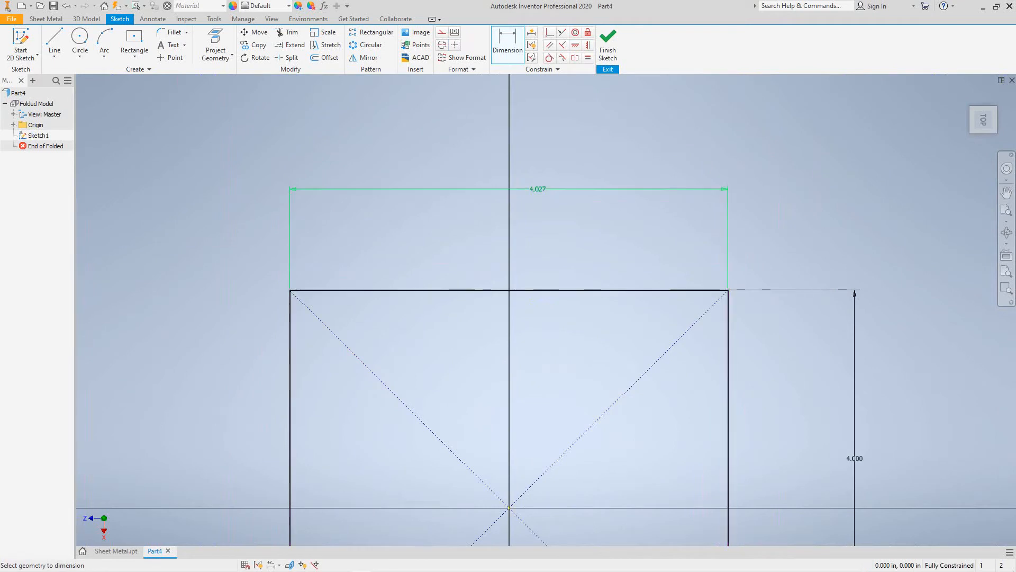
type("4")
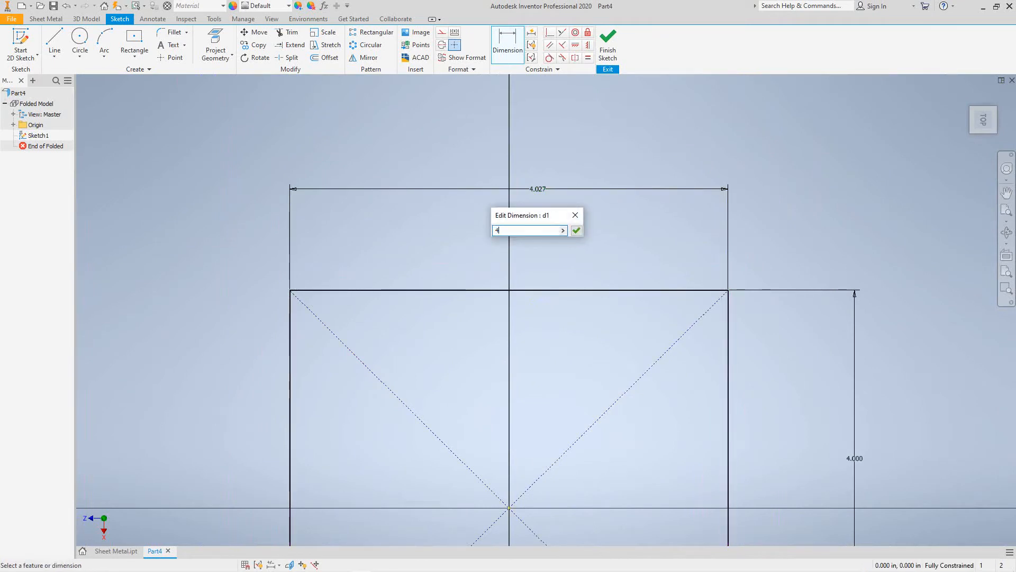
left_click(577, 231)
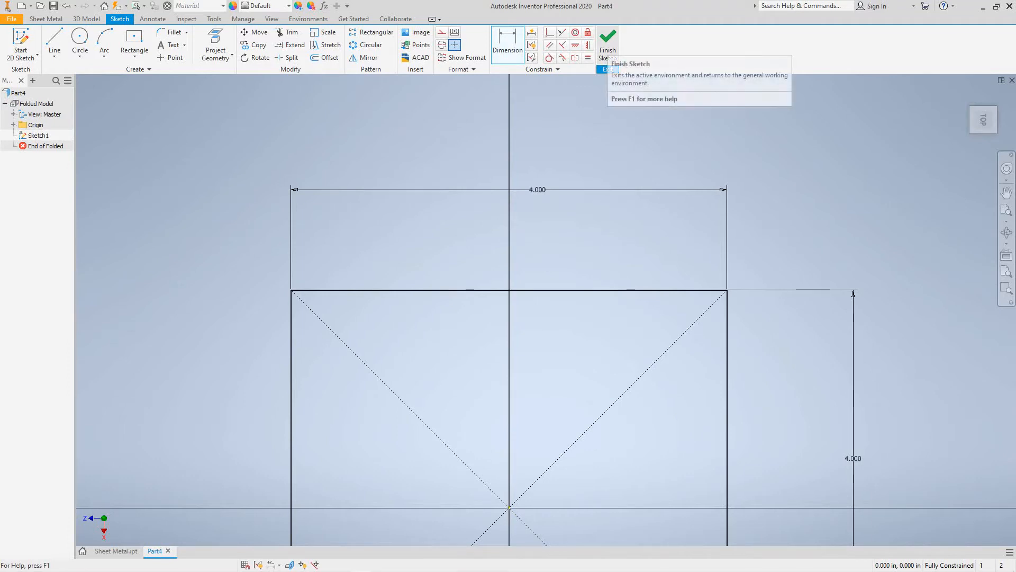
left_click(607, 45)
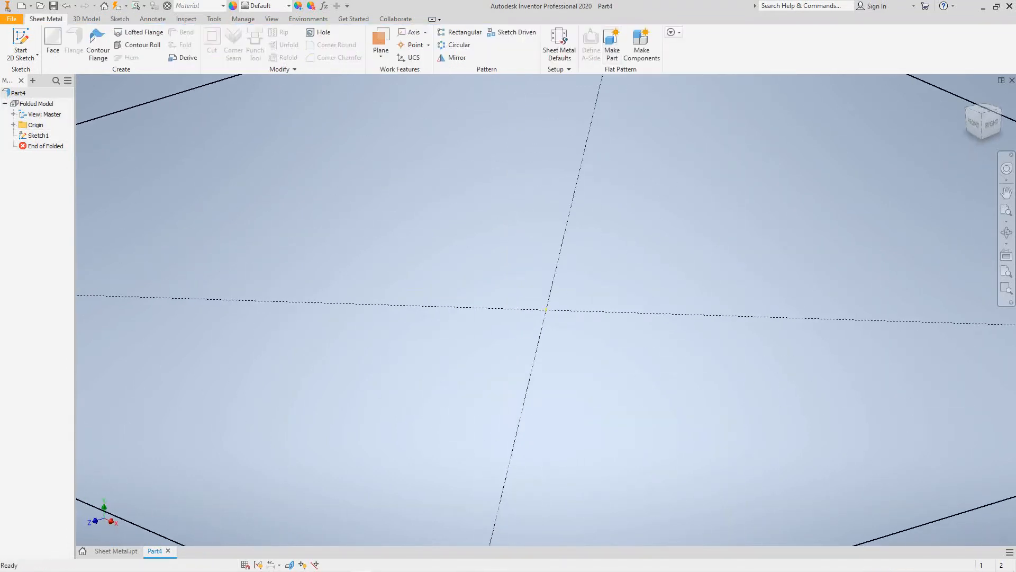
- Create Face1, a flat 4 × 4 in sheet metal plate from the square sketch
left_click(1006, 210)
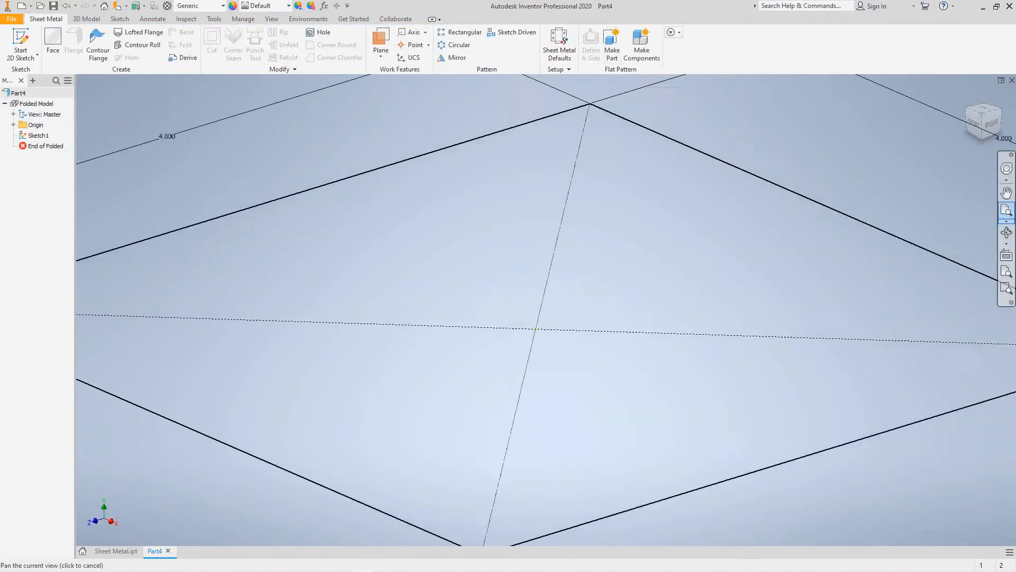
left_click(53, 45)
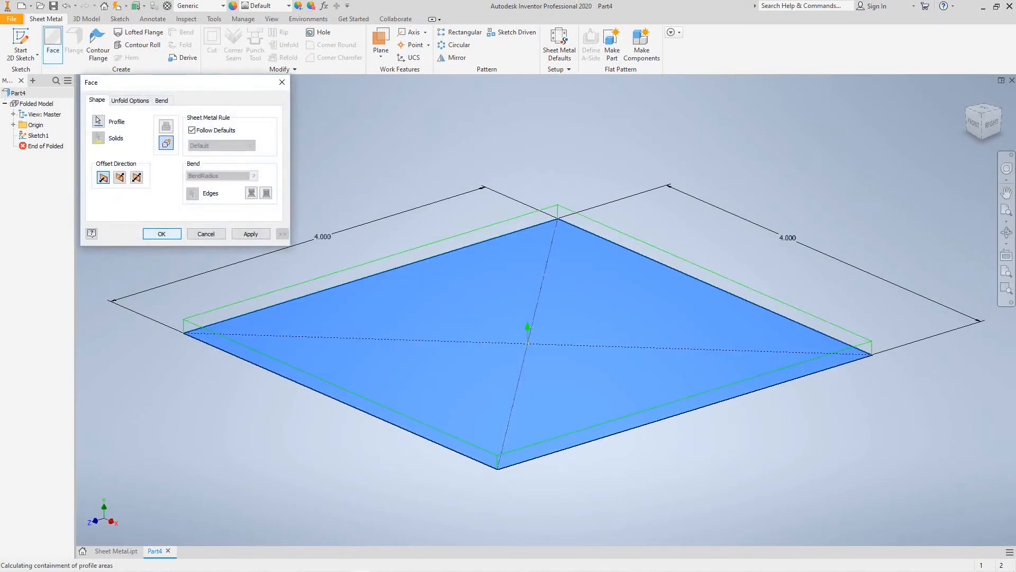
key("Return")
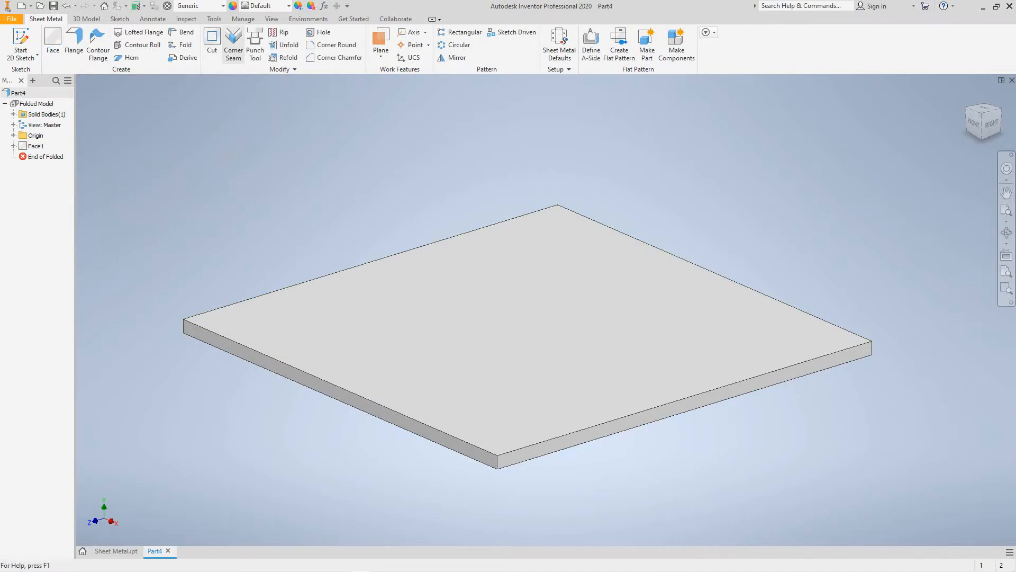
left_click(243, 19)
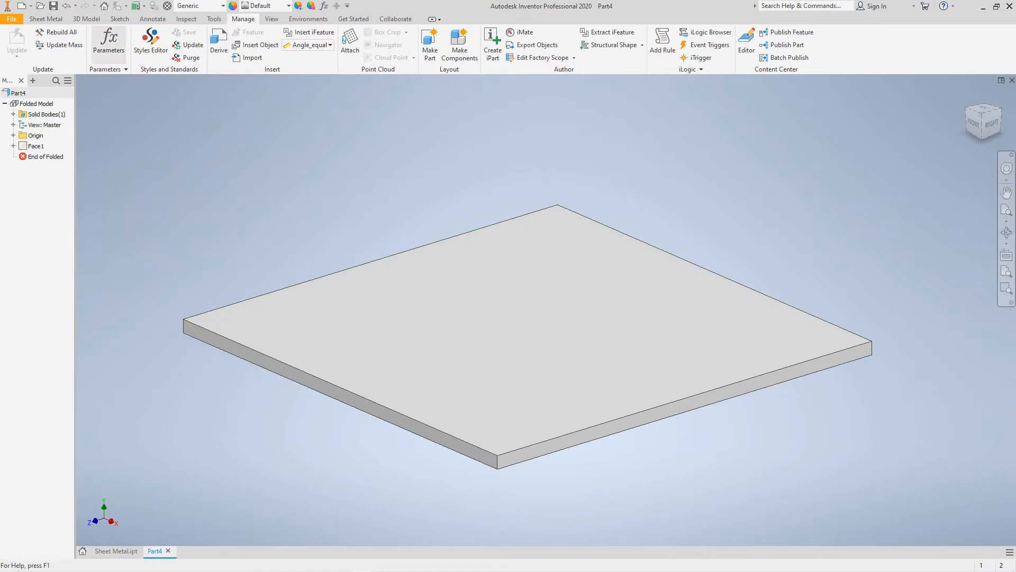
- Add a user parameter named Diameter with a value of 0.04 in
left_click(108, 38)
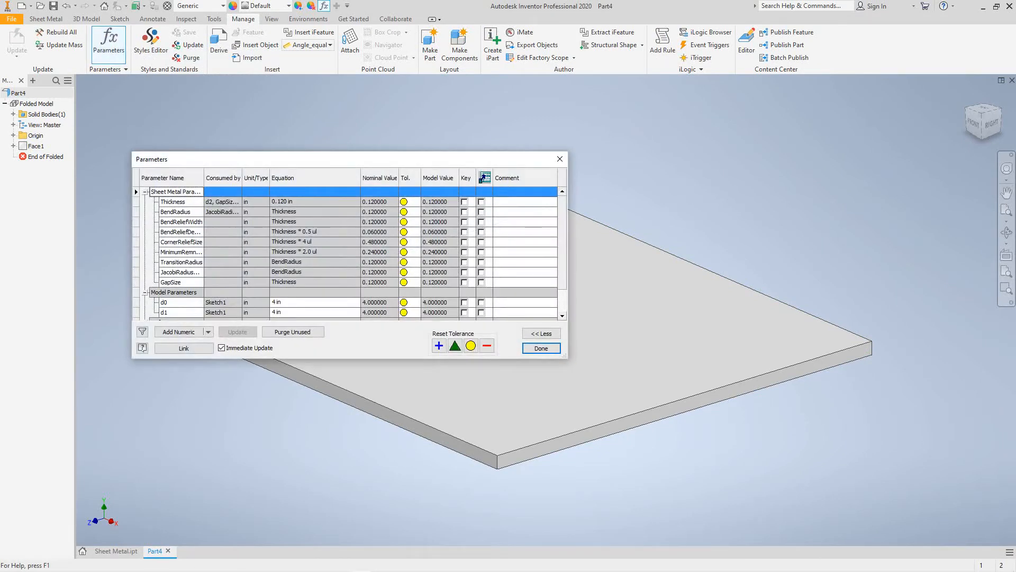
left_click(168, 302)
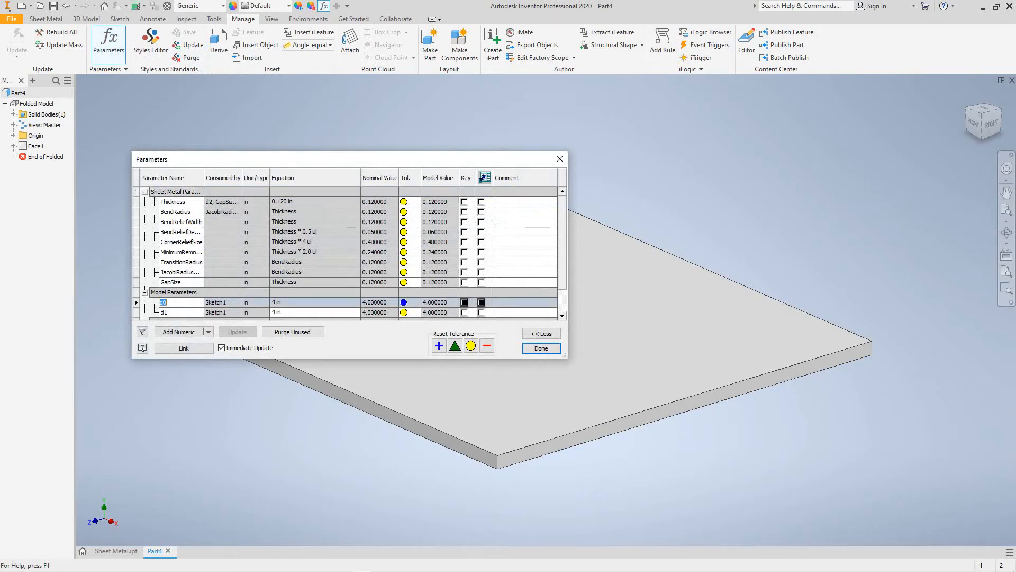
left_click(208, 332)
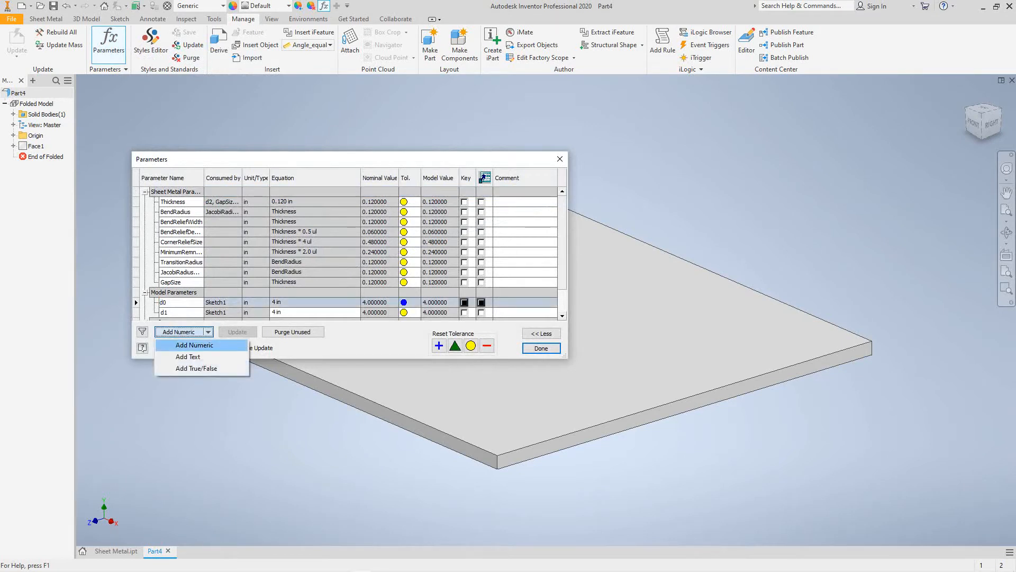
left_click(192, 345)
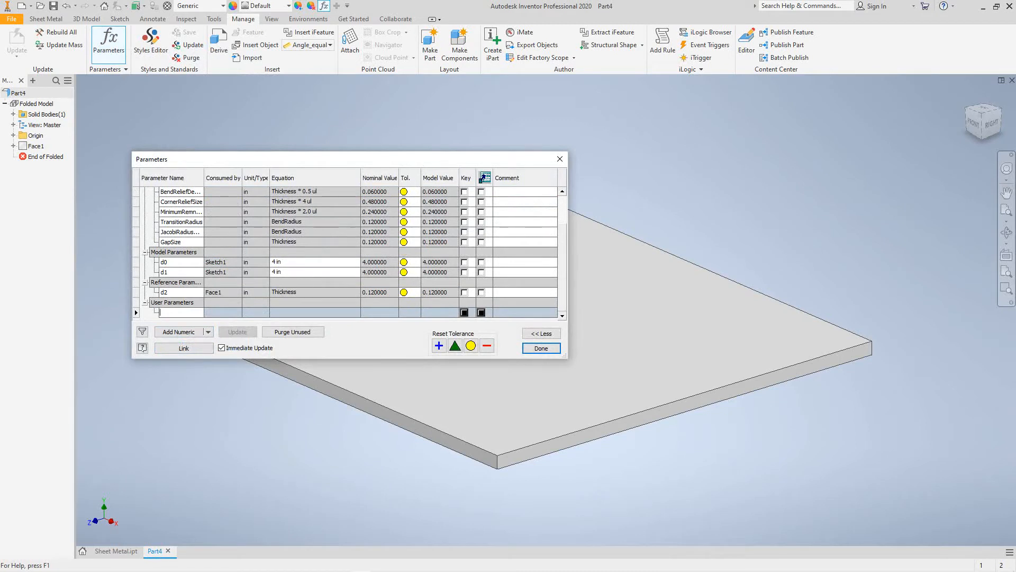
type("Diameter")
key("Tab")
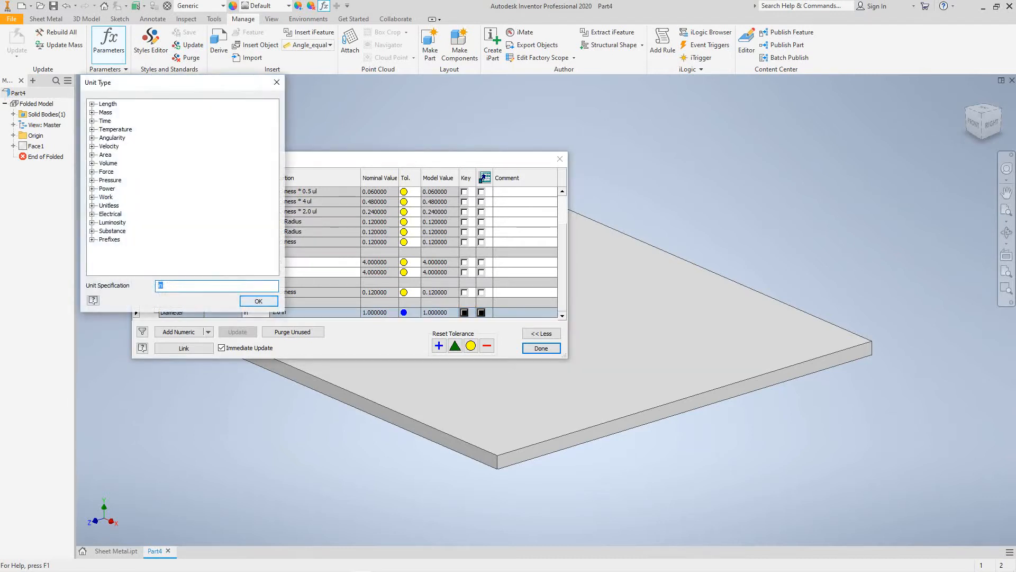
key("Return")
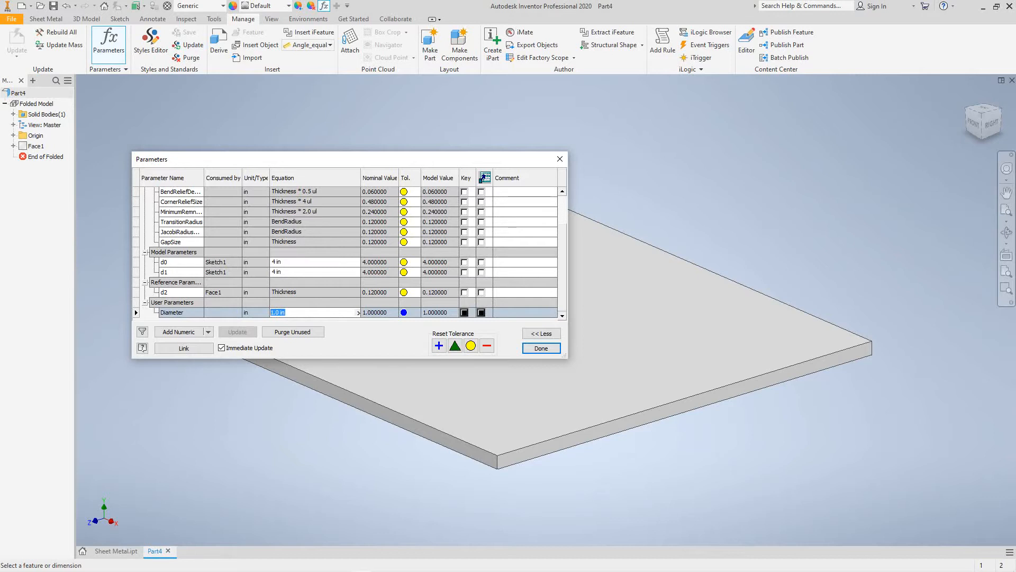
type("0.04")
key("Return")
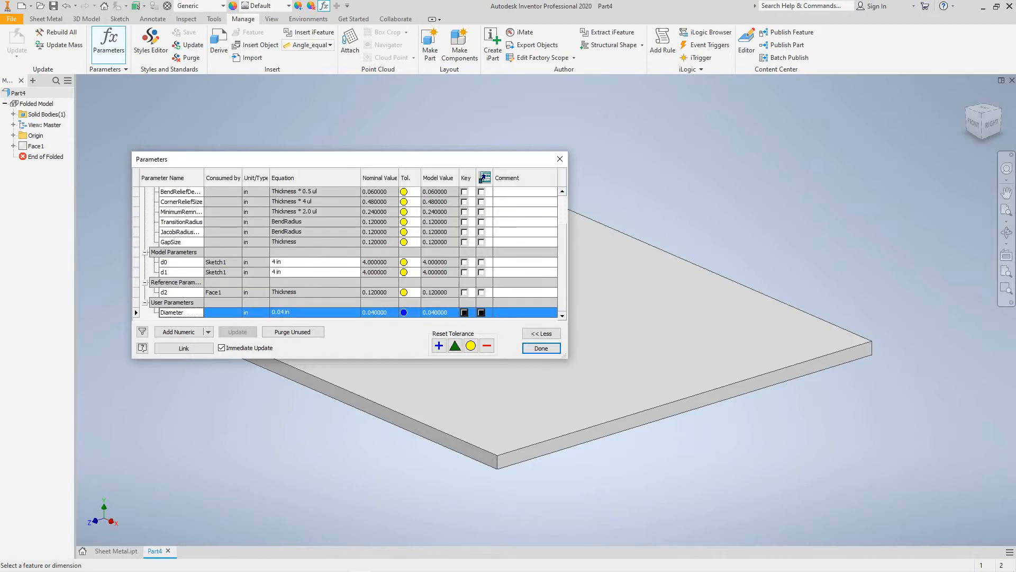
- Add a user parameter named Length of 0.12 in and close the parameters table
left_click(208, 332)
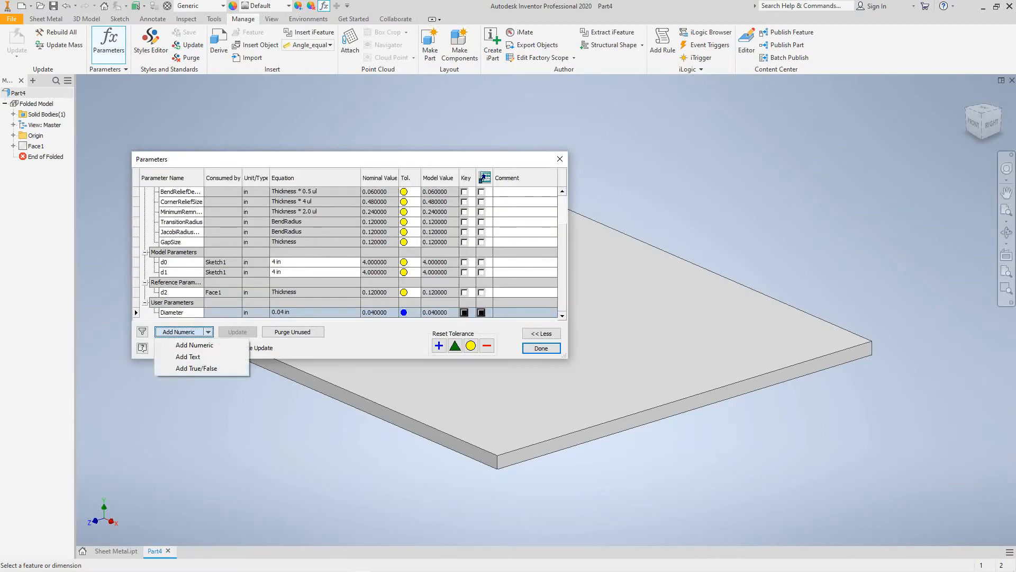
left_click(195, 345)
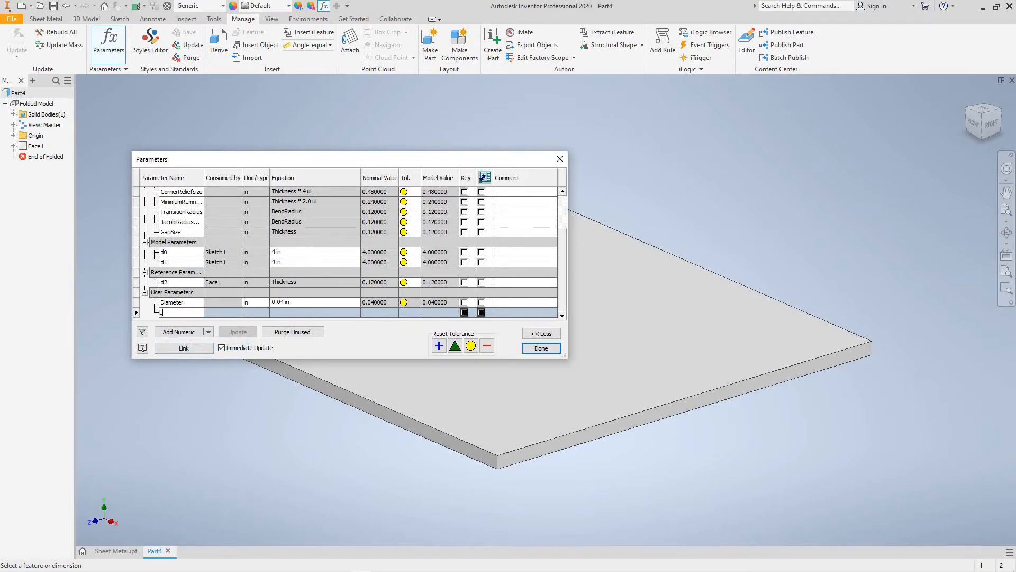
type("Length")
key("Tab")
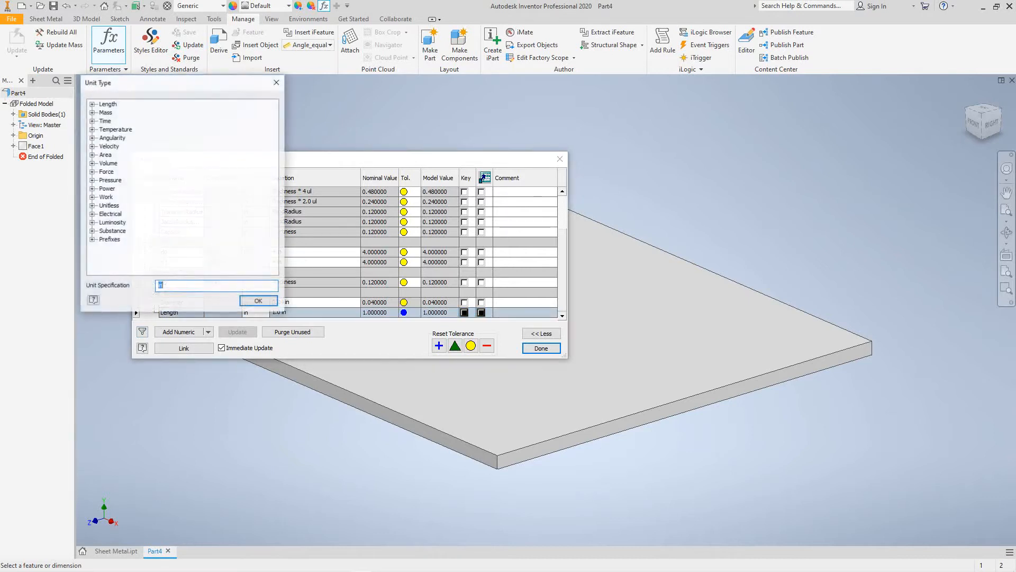
key("Return")
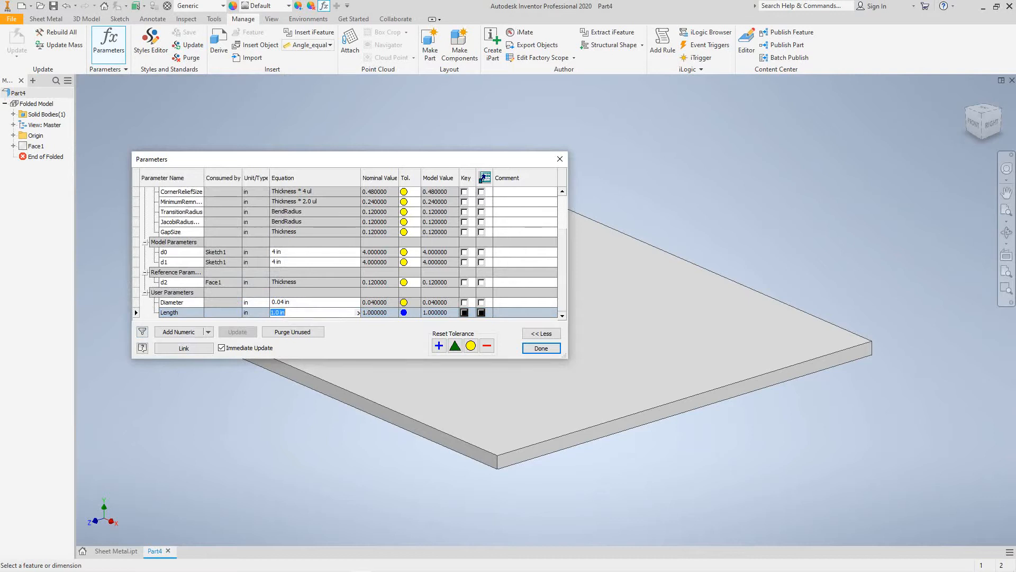
type(".12")
key("Return")
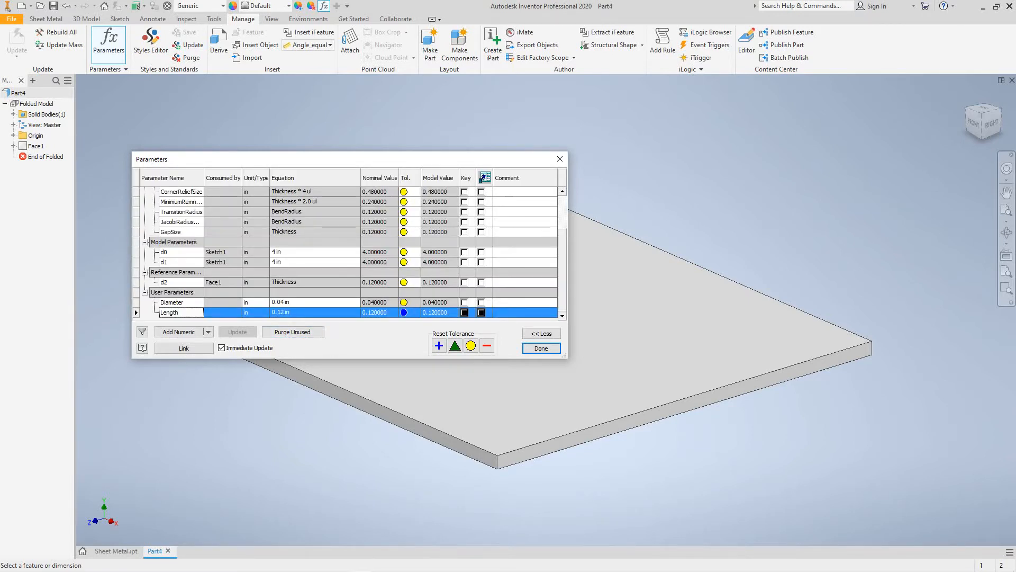
left_click(541, 347)
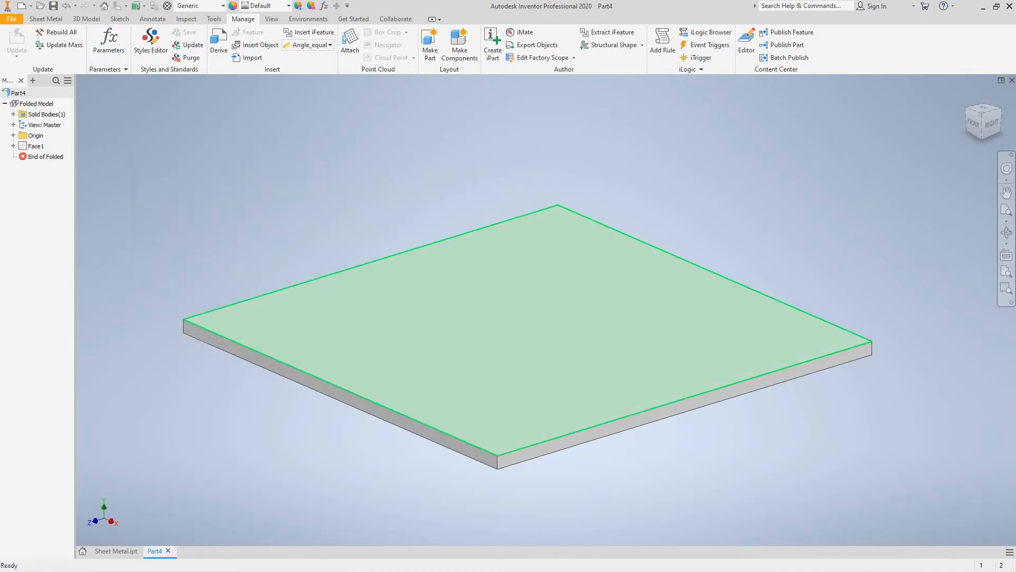
- Sketch on the plate's top face and draw a center-to-center slot starting at the origin
left_click(541, 347)
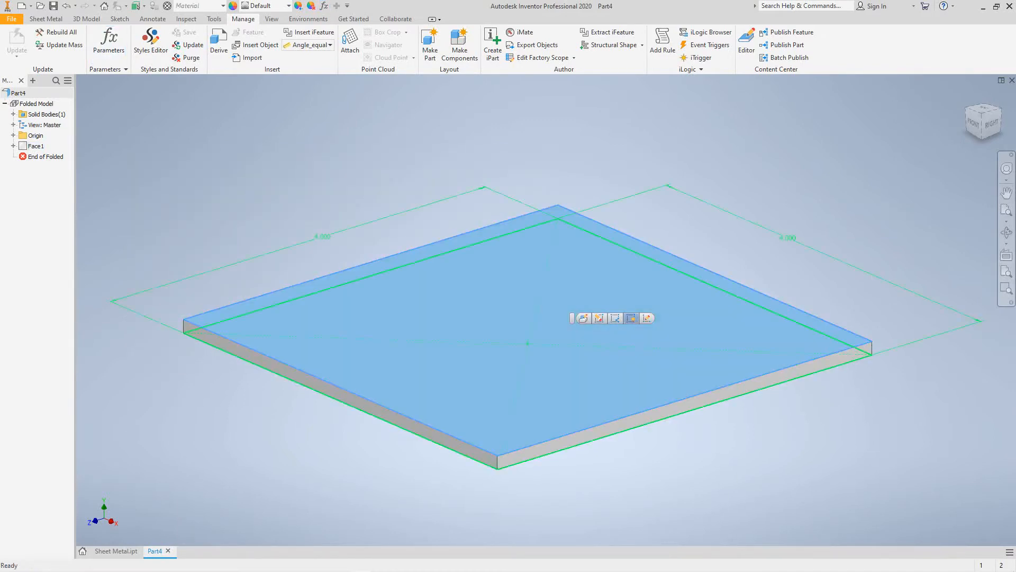
left_click(583, 318)
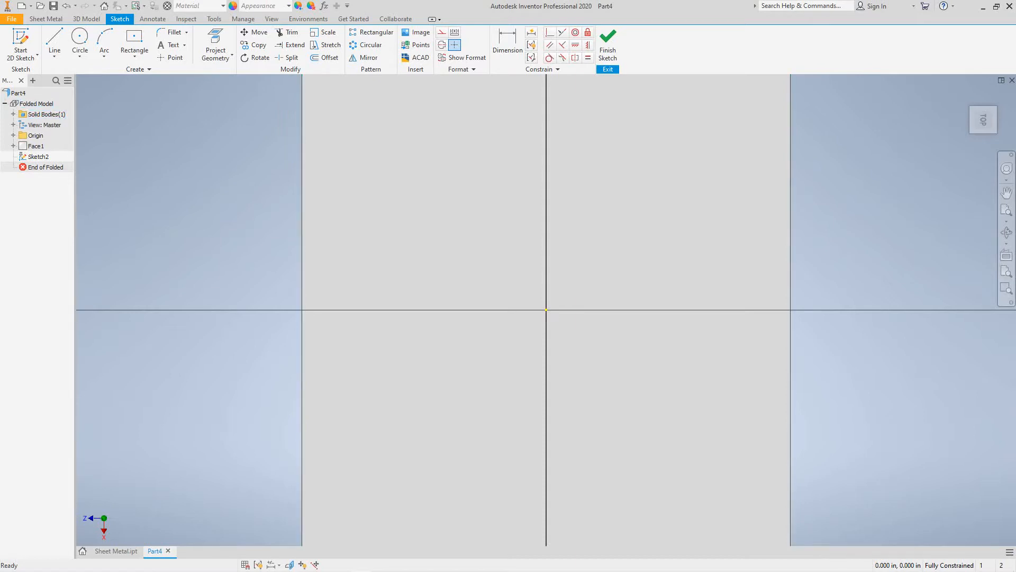
left_click(134, 55)
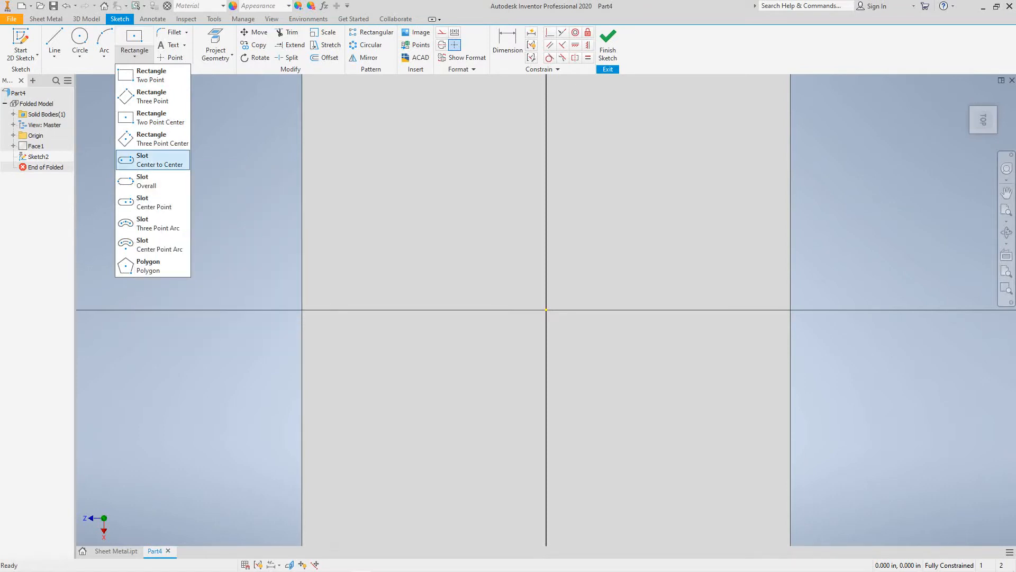
left_click(140, 160)
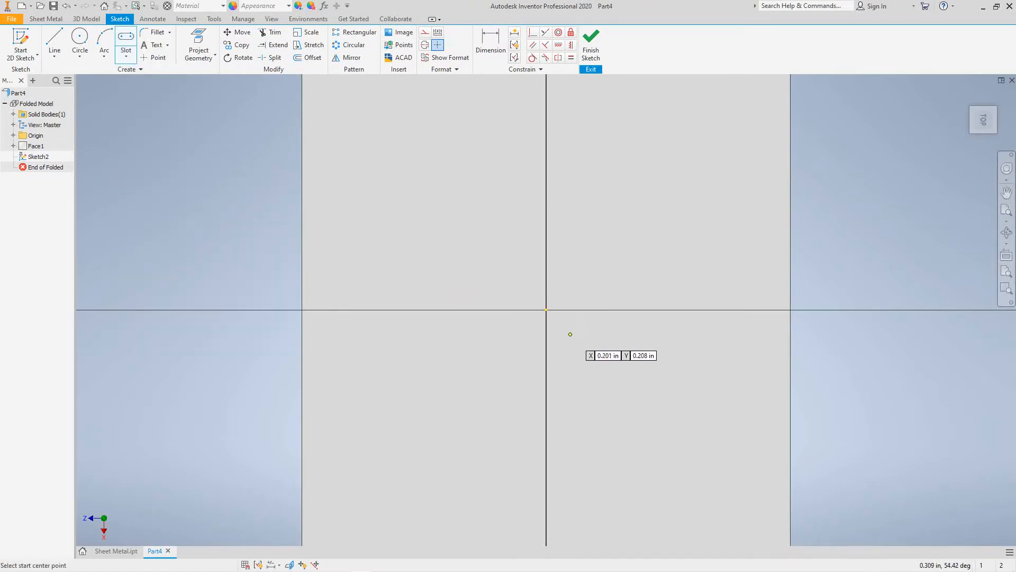
left_click(545, 309)
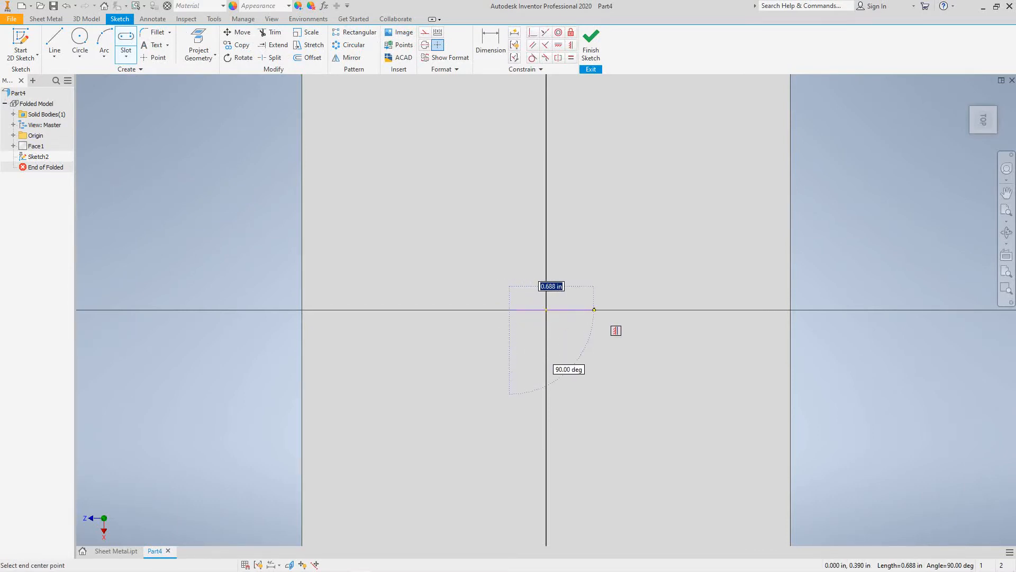
left_click(594, 309)
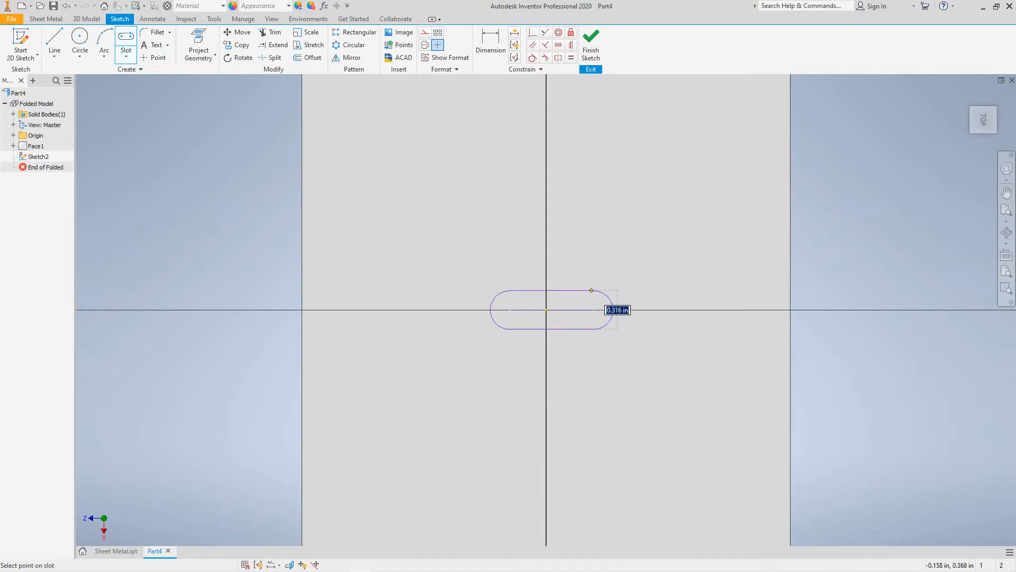
left_click(612, 311)
middle_click_drag(637, 356, 495, 376)
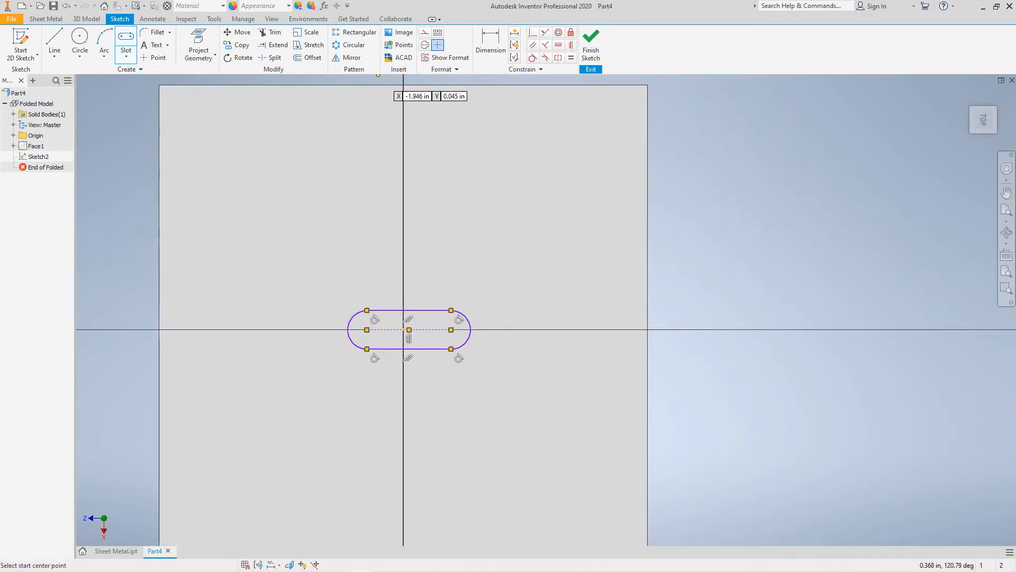
left_click(491, 42)
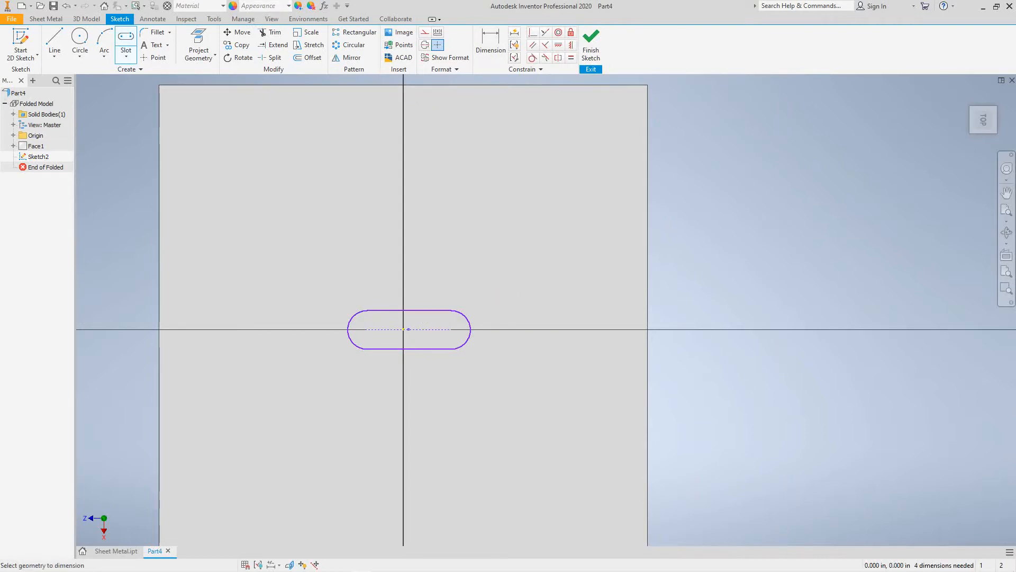
- Dimension the slot's arc and drive it with the Diameter parameter
left_click(466, 317)
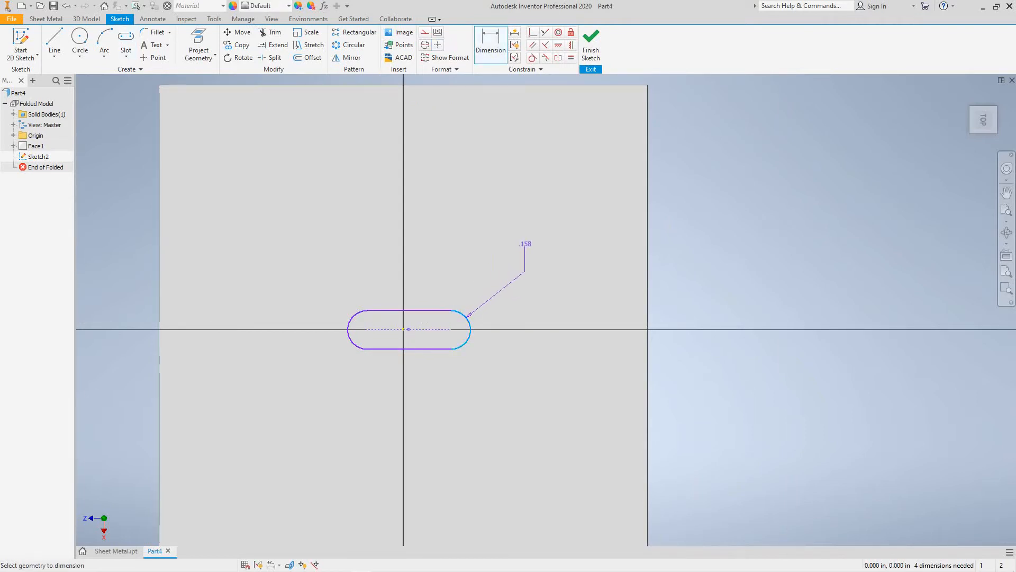
left_click(525, 271)
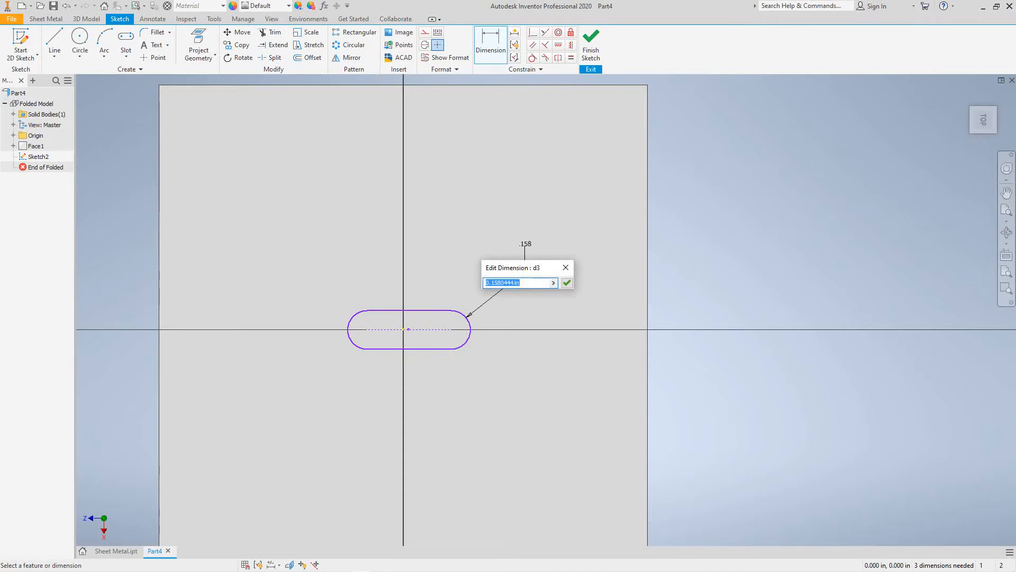
left_click(554, 283)
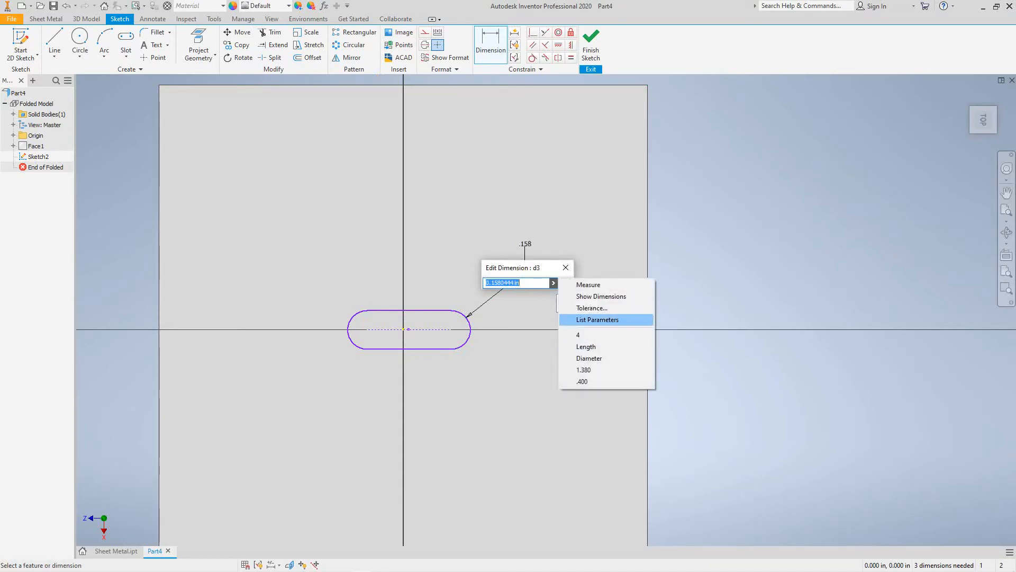
left_click(597, 320)
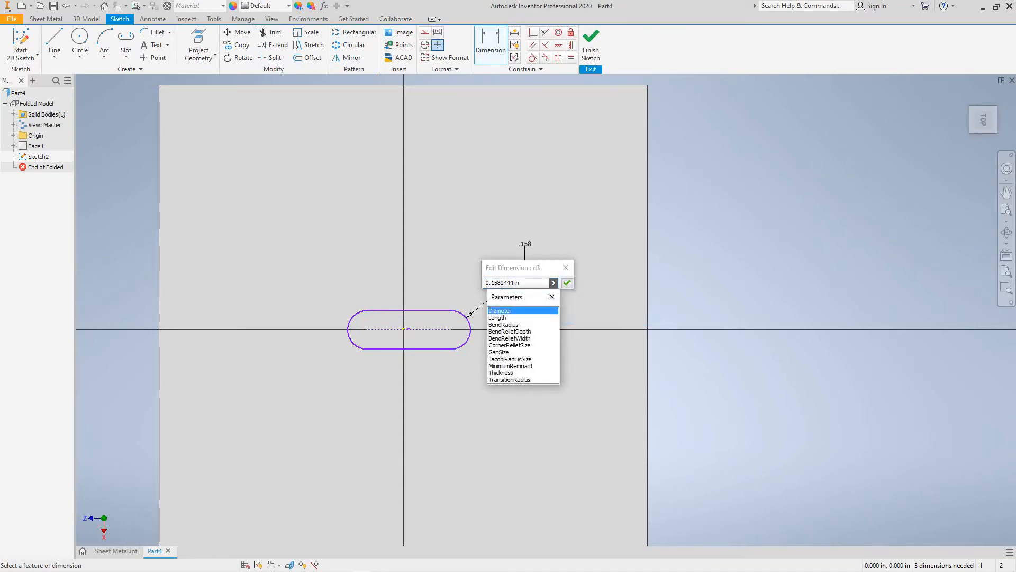
left_click(500, 311)
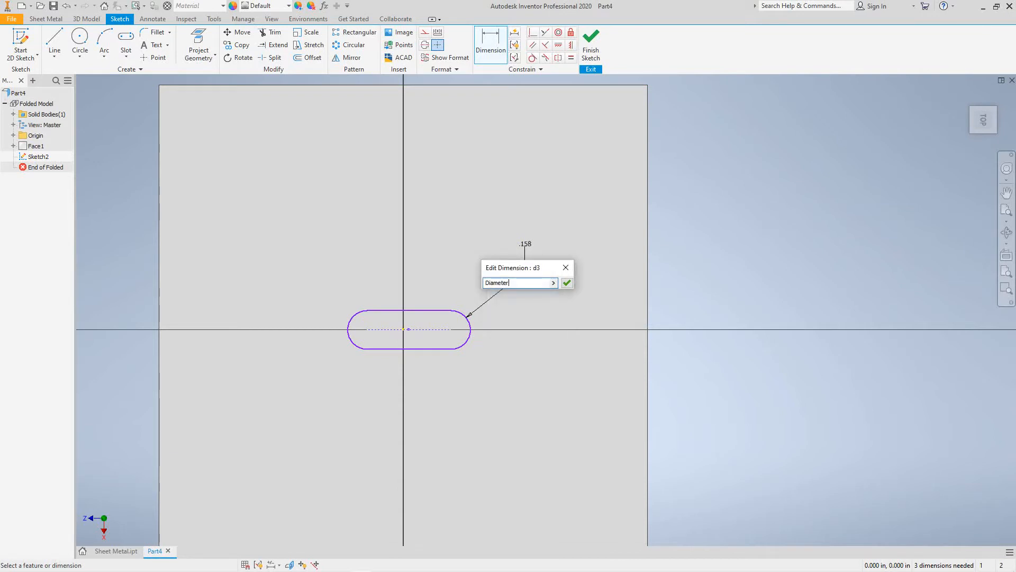
left_click(567, 283)
scroll(432, 334, "up", 3)
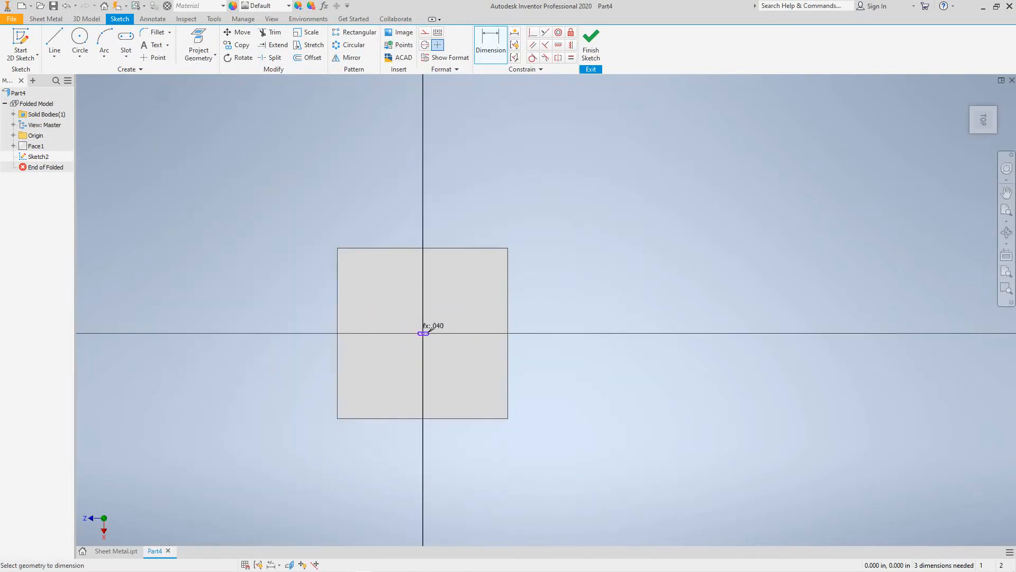
scroll(432, 334, "down", 8)
middle_click_drag(433, 334, 634, 343)
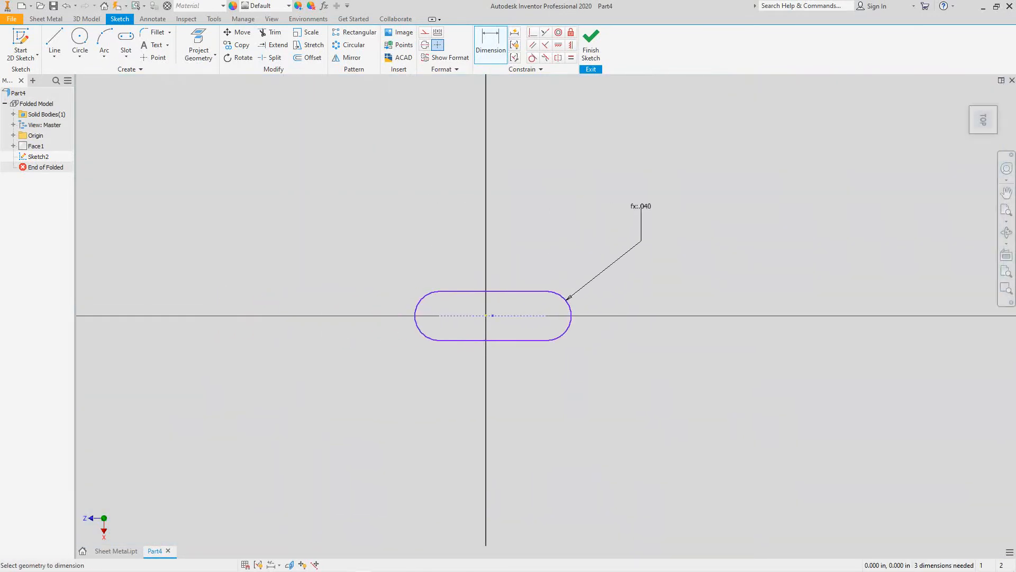
scroll(531, 368, "down", 1)
key("Escape")
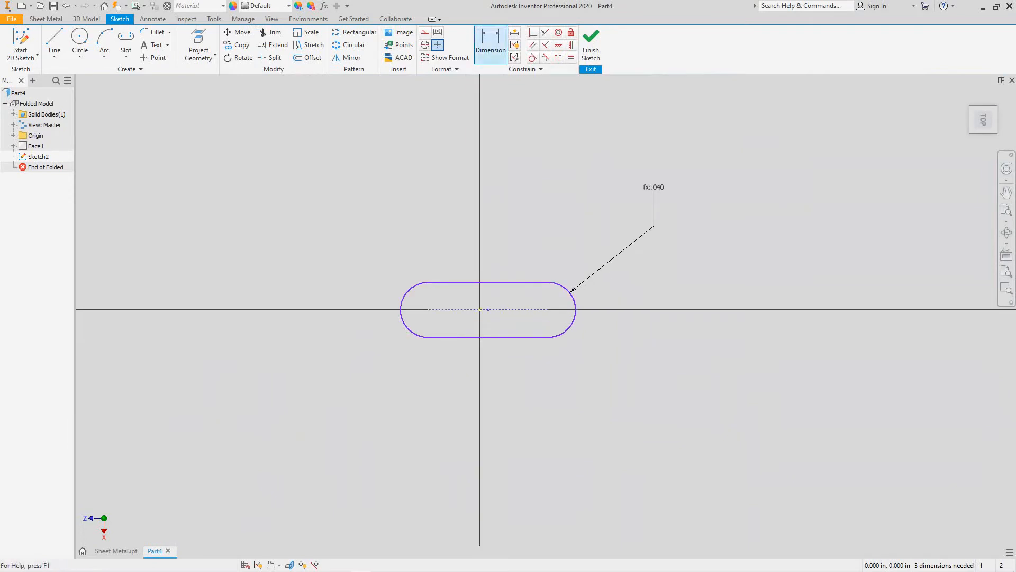
- Dimension the slot's straight edge and drive it with the Length parameter
key("d")
left_click(494, 338)
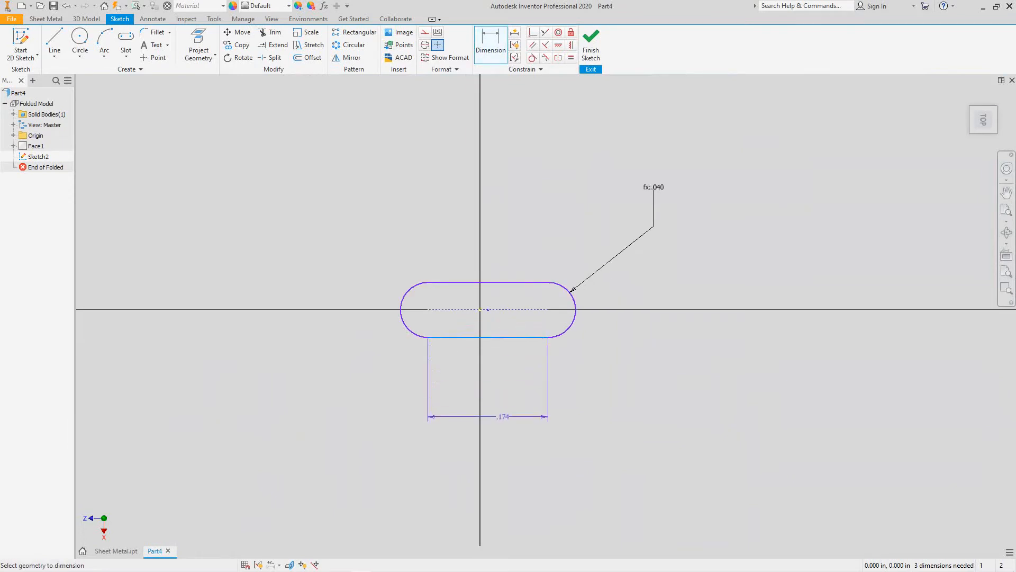
left_click(500, 424)
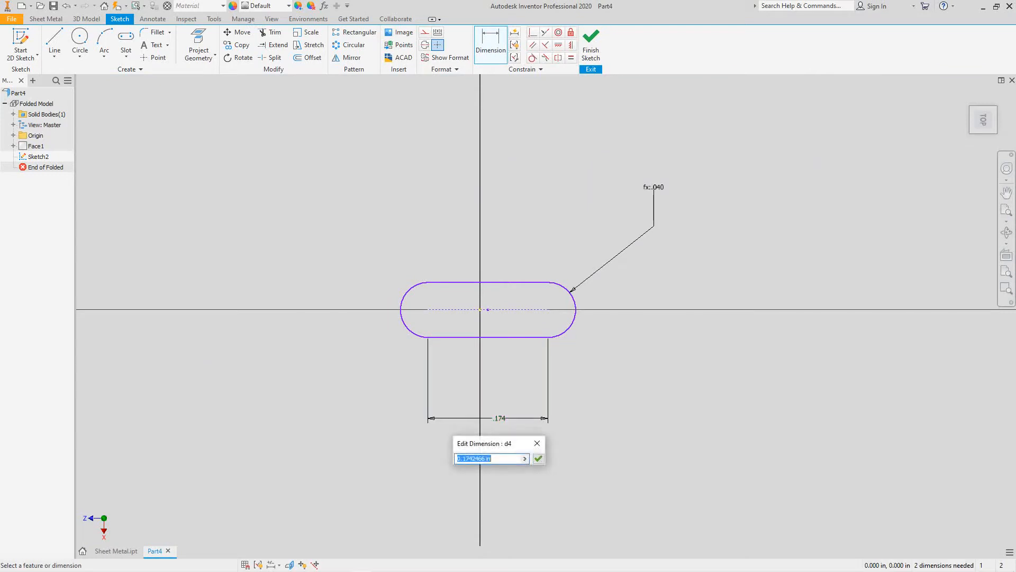
left_click(525, 458)
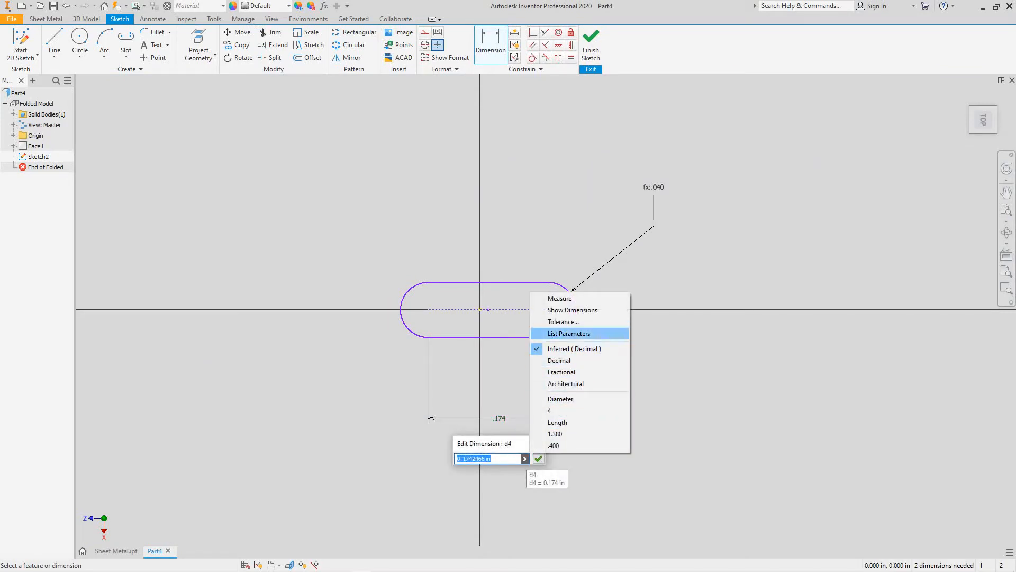
left_click(569, 334)
key("Down")
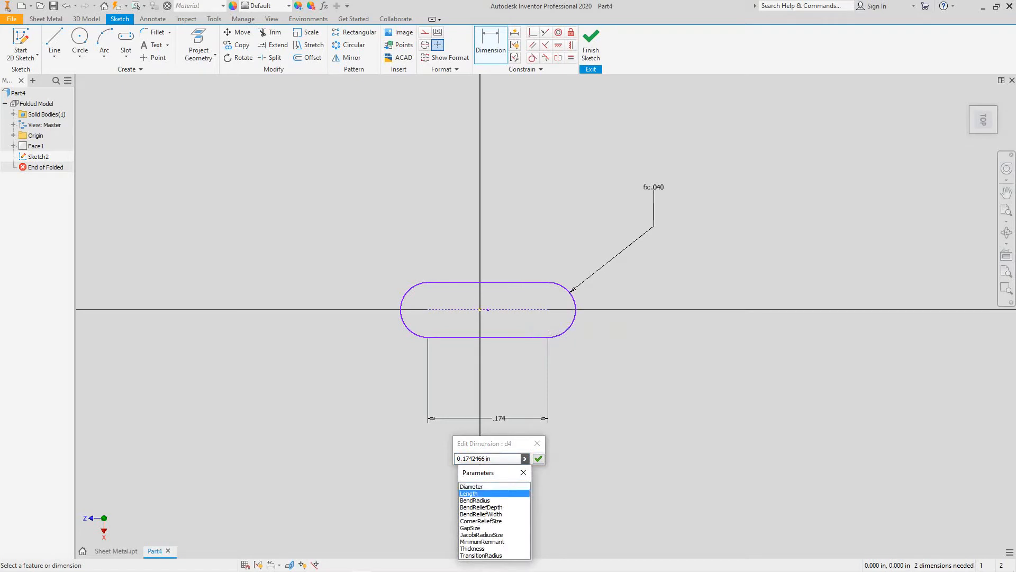
key("Return")
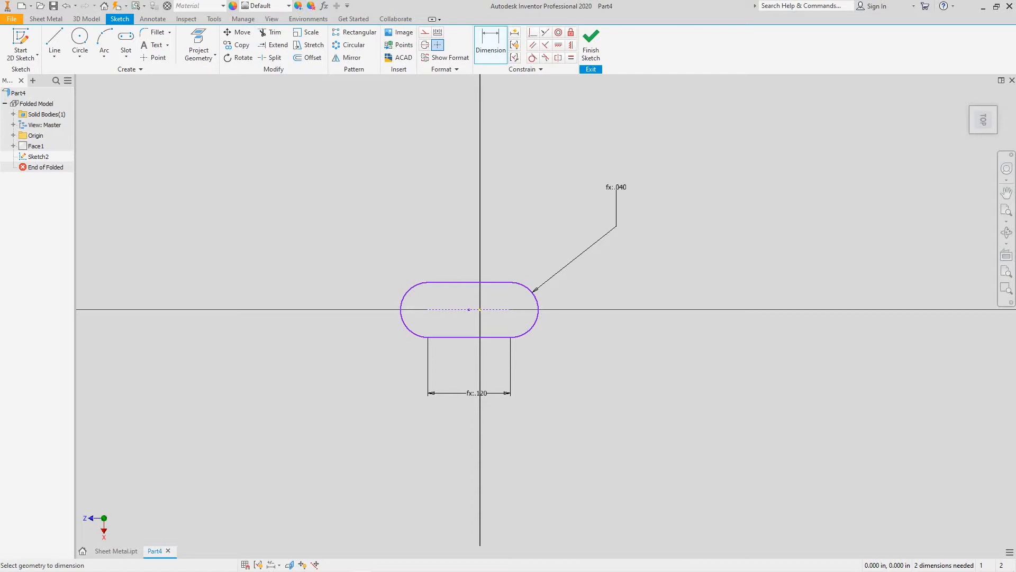
left_click(154, 57)
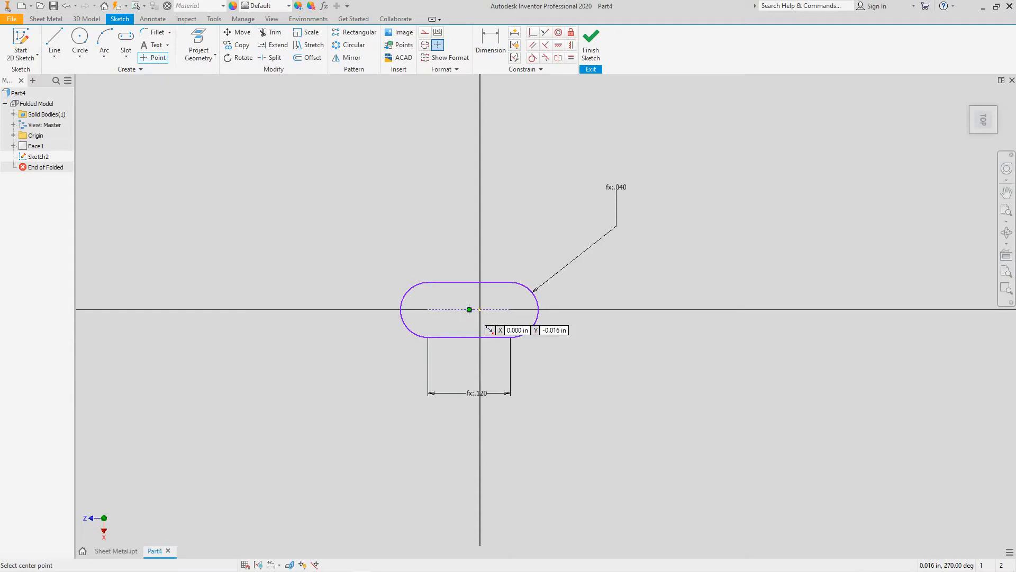
- Place a point at the slot centre, finish the sketch, and cut the slot through the plate thickness
left_click(470, 309)
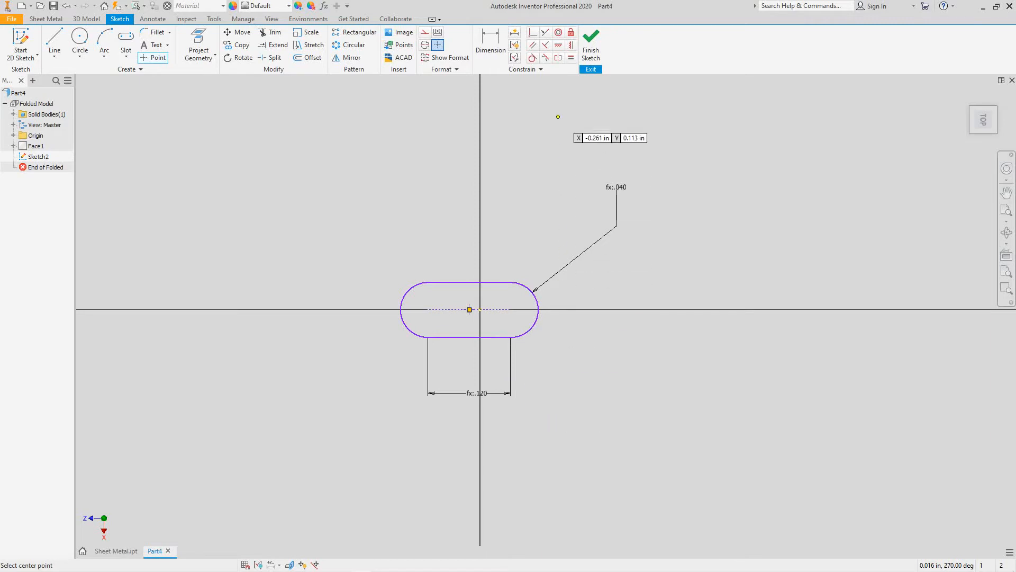
left_click(591, 45)
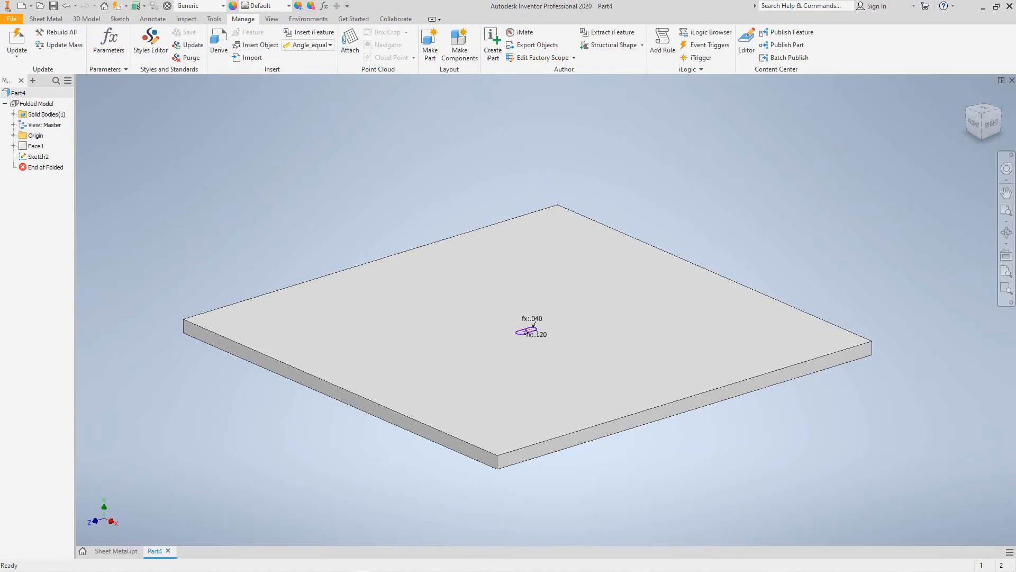
left_click(46, 19)
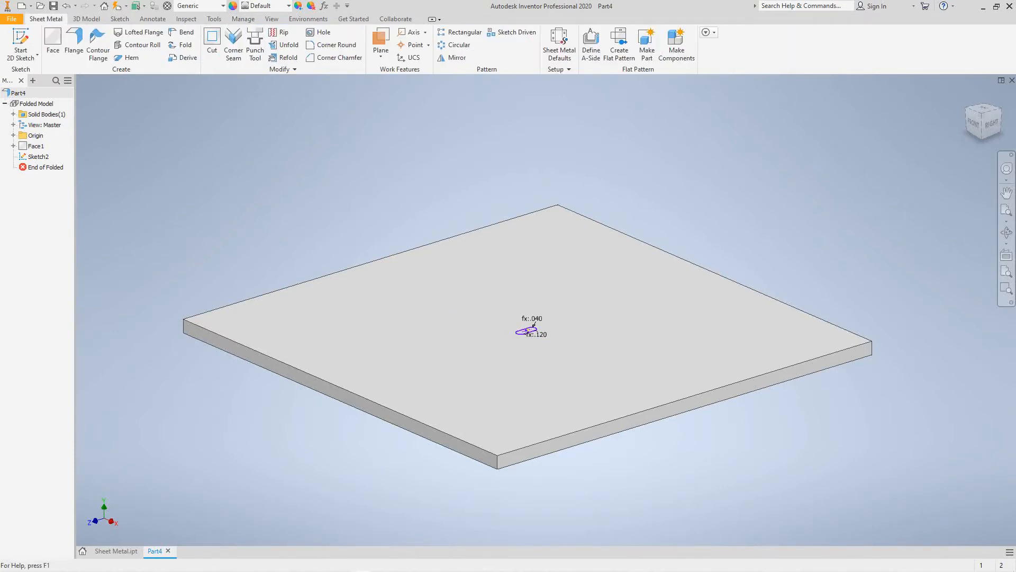
left_click(211, 45)
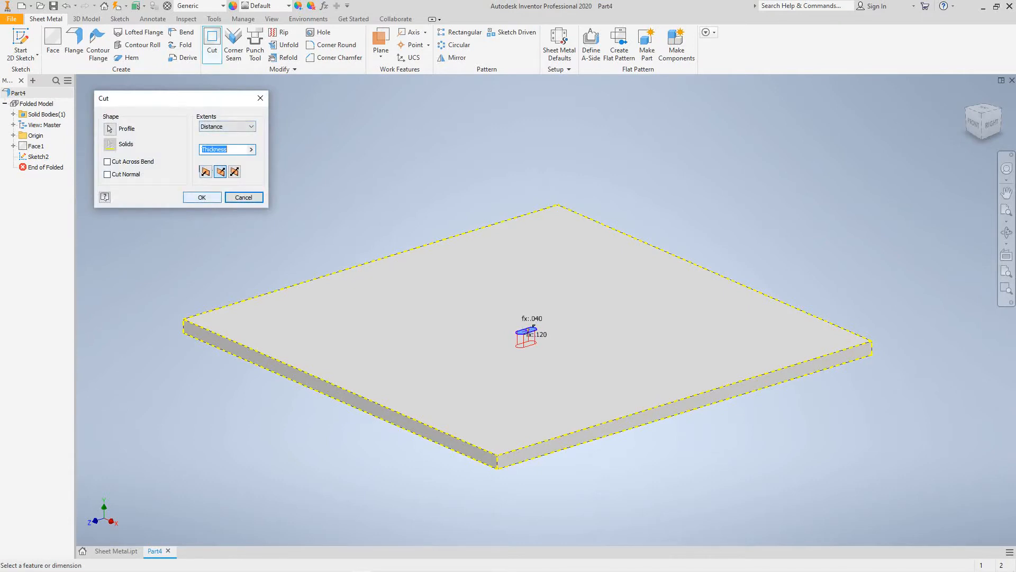
left_click(202, 197)
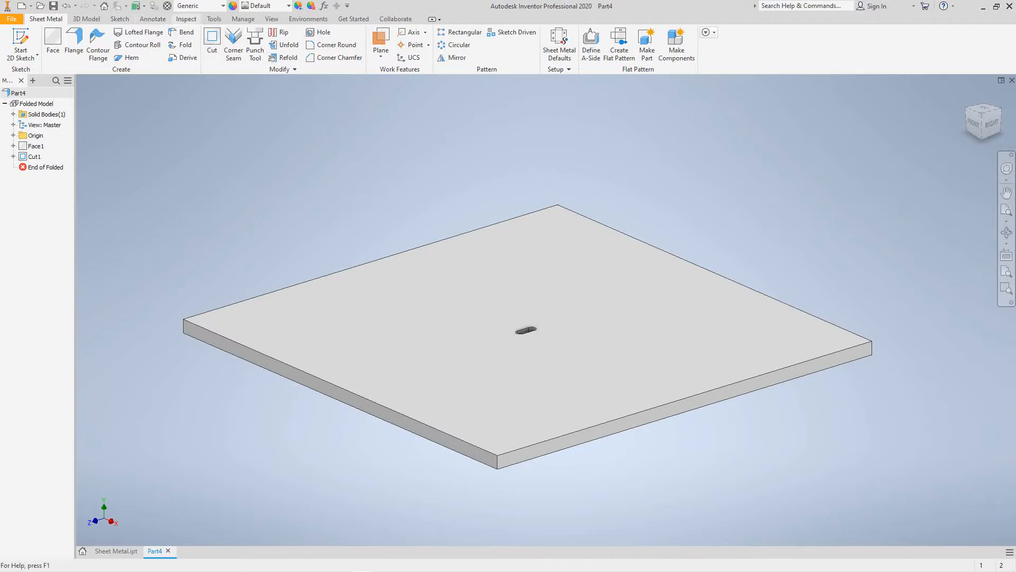
- Open the Extract iFeature dialog from the Manage tools
left_click(243, 19)
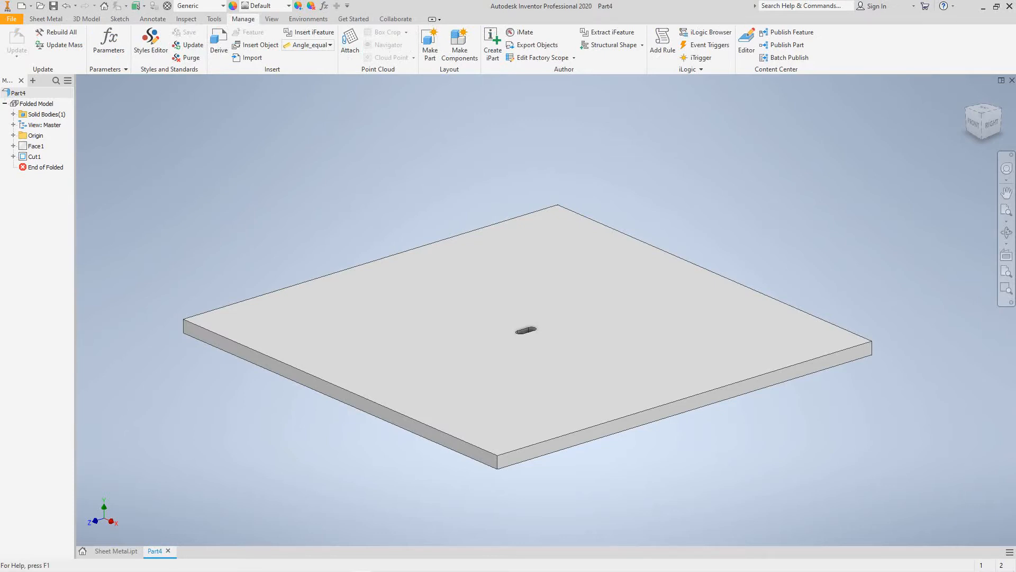
left_click(609, 32)
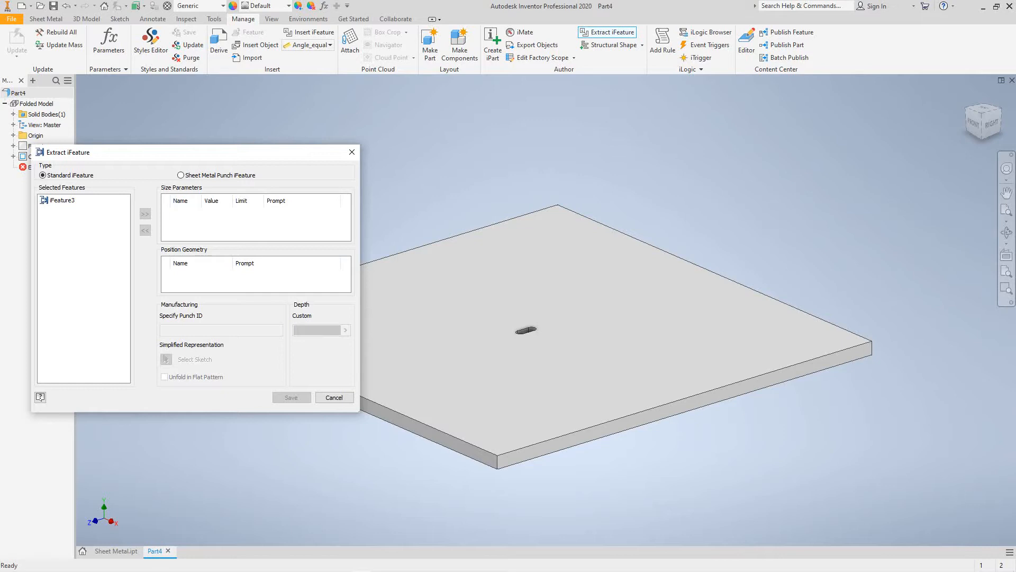
- Make the slot cut a Sheet Metal Punch iFeature with Diameter limited to Range
left_click_drag(206, 157, 202, 118)
left_click(175, 136)
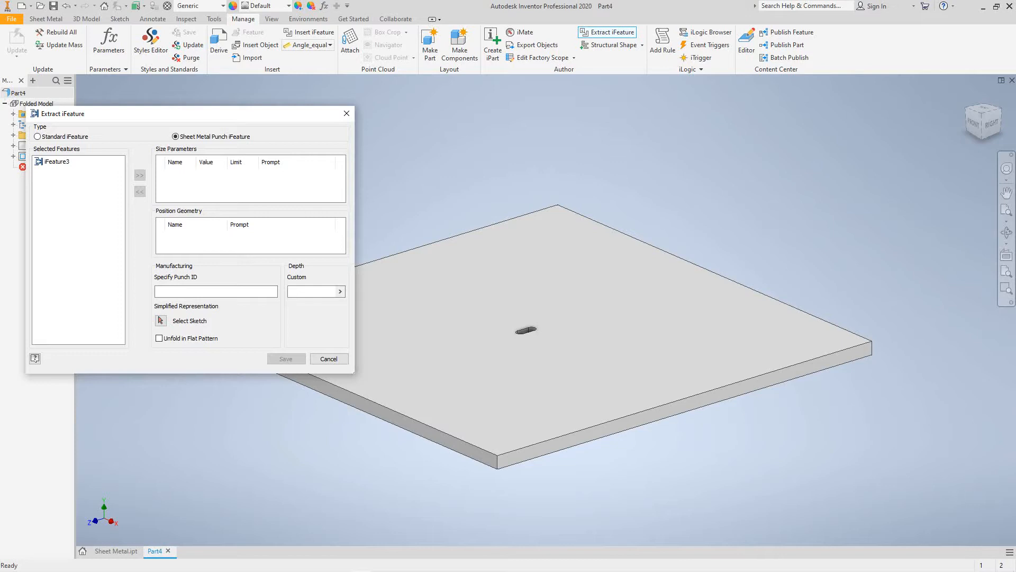
left_click(524, 330)
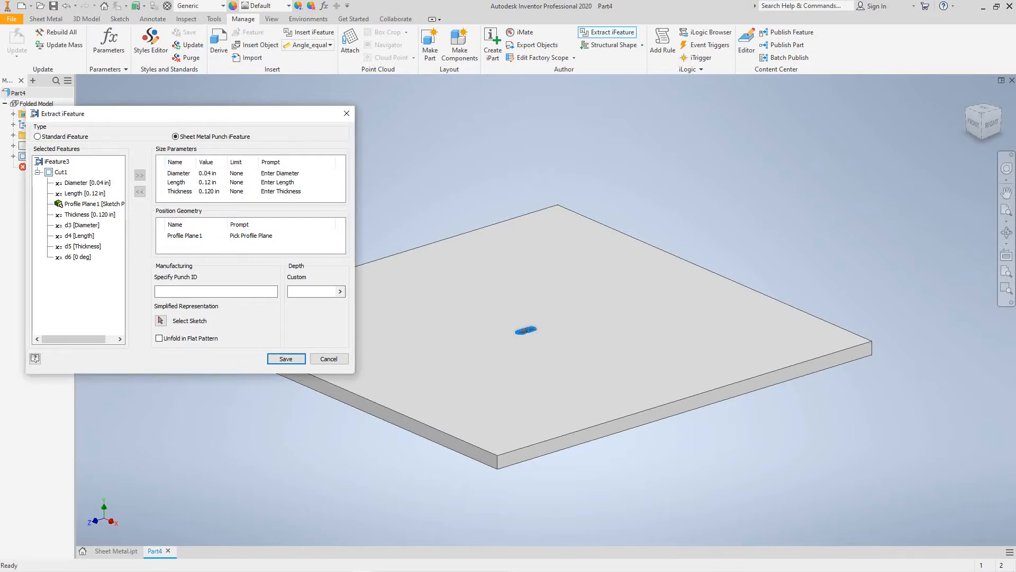
left_click(237, 174)
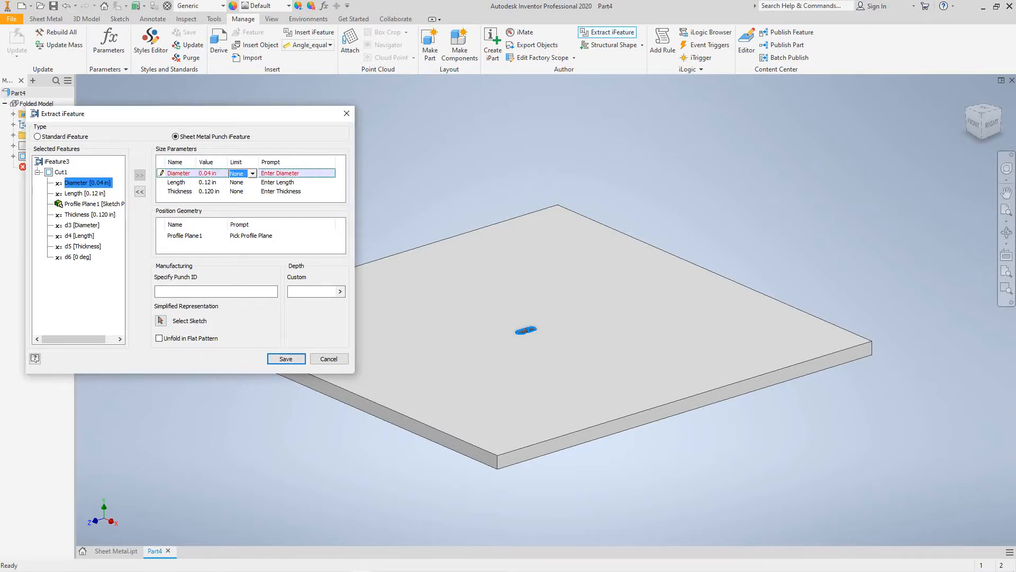
left_click(252, 174)
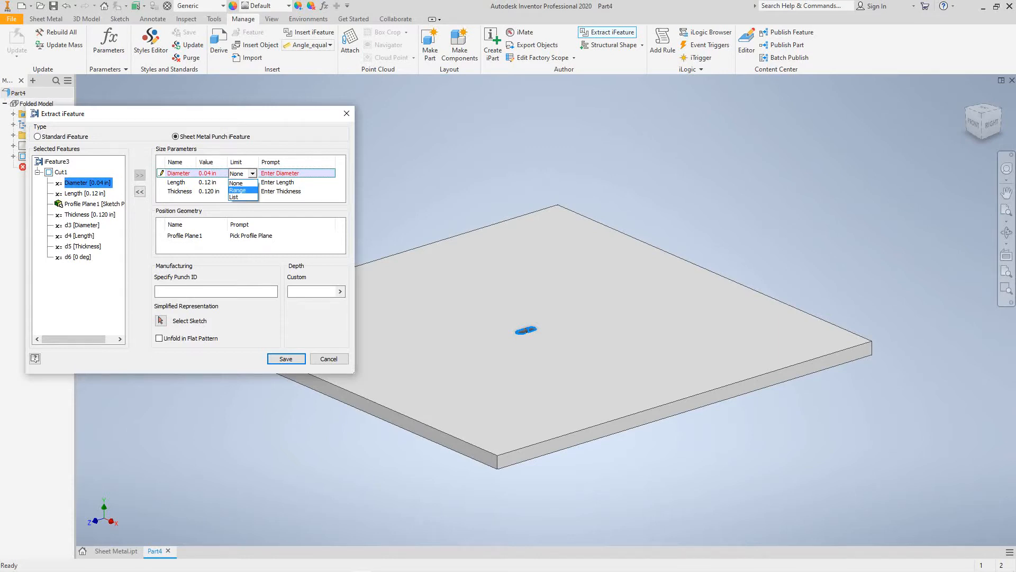
left_click(237, 189)
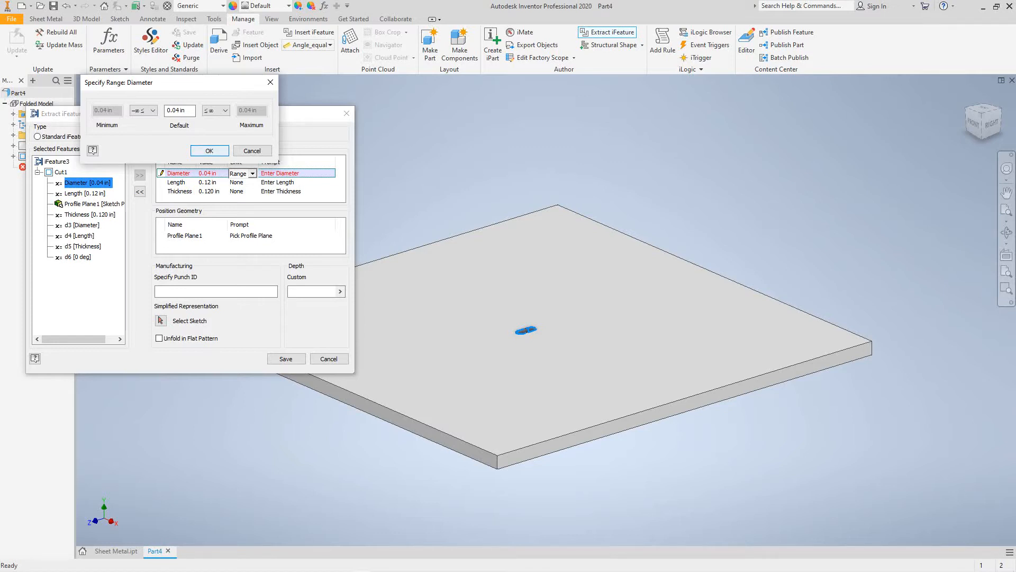
key("Return")
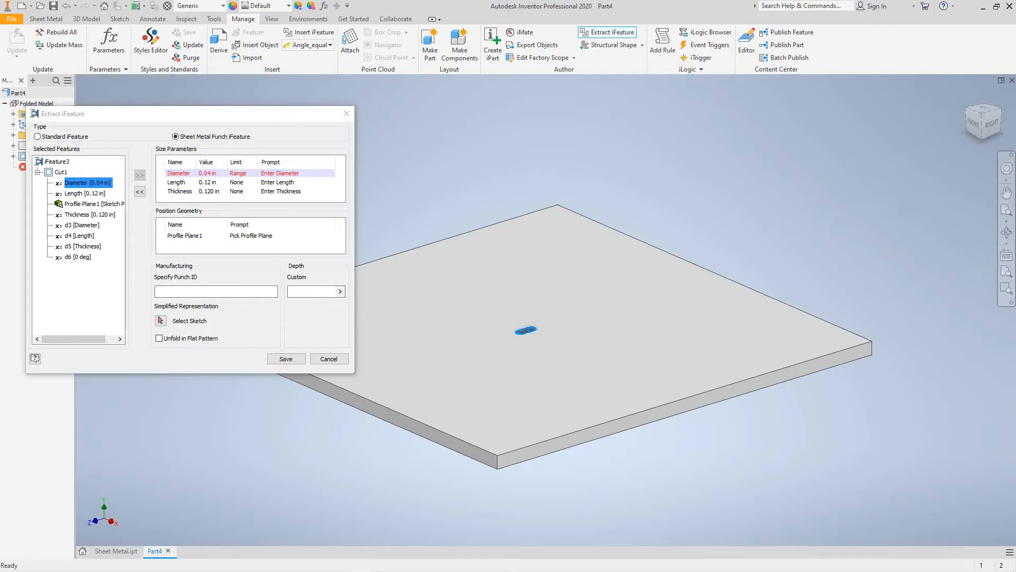
- Set the punch's Length limit to List with 0.2 in as the first value
left_click(237, 182)
left_click(238, 182)
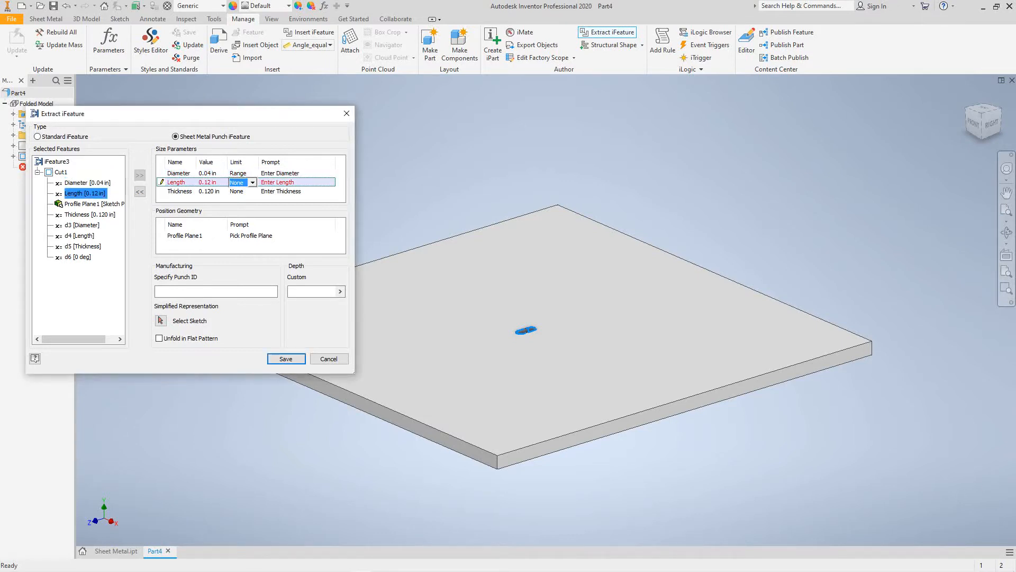
left_click(252, 182)
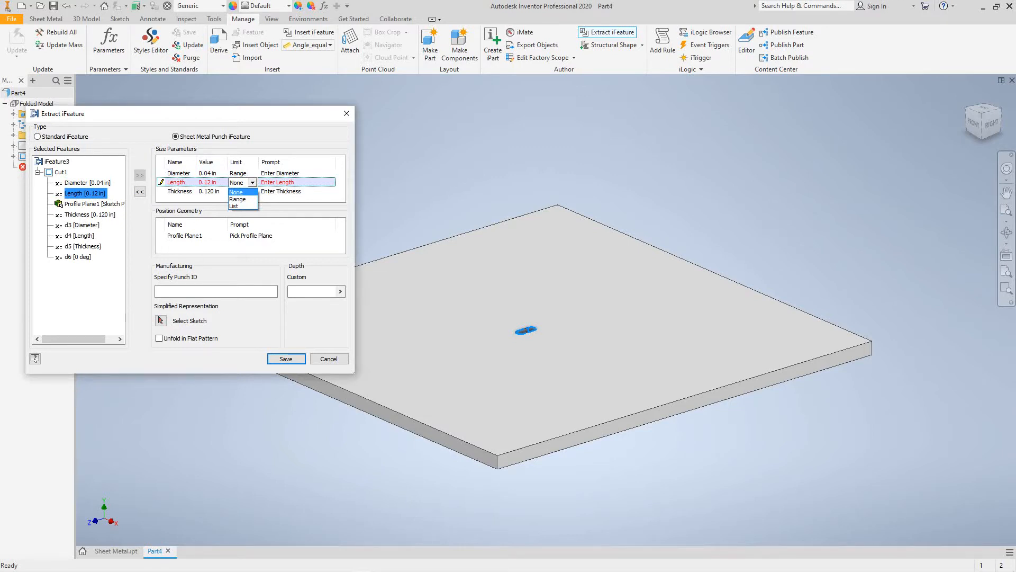
left_click(236, 206)
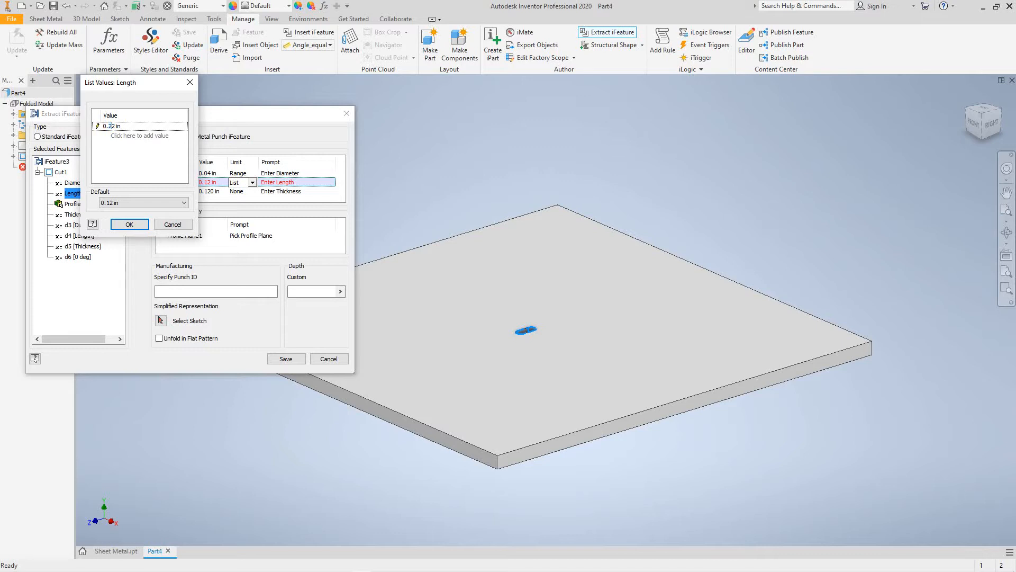
key("BackSpace")
type("0")
key("BackSpace")
- Add Length list values 0.25, 0.3, 0.35, 0.4 and 0.45 in and accept the list
left_click(140, 136)
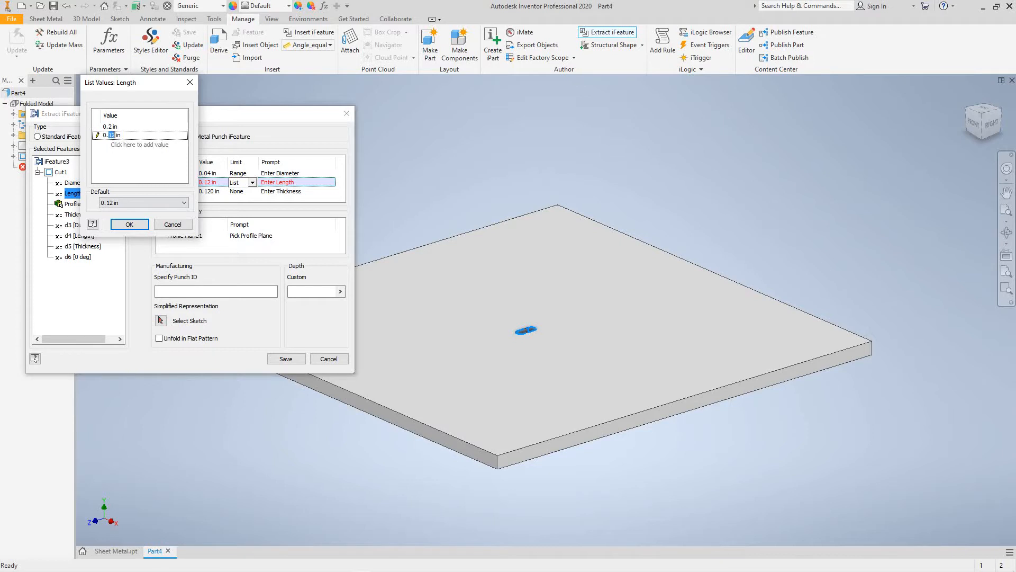
type("25")
left_click(140, 145)
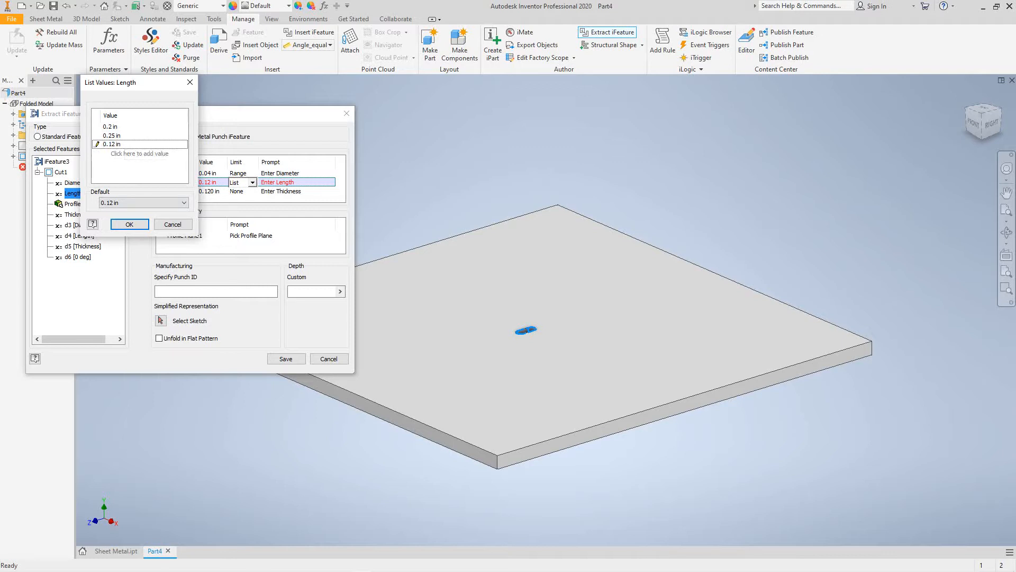
left_click_drag(108, 144, 115, 144)
type("3")
left_click(104, 153)
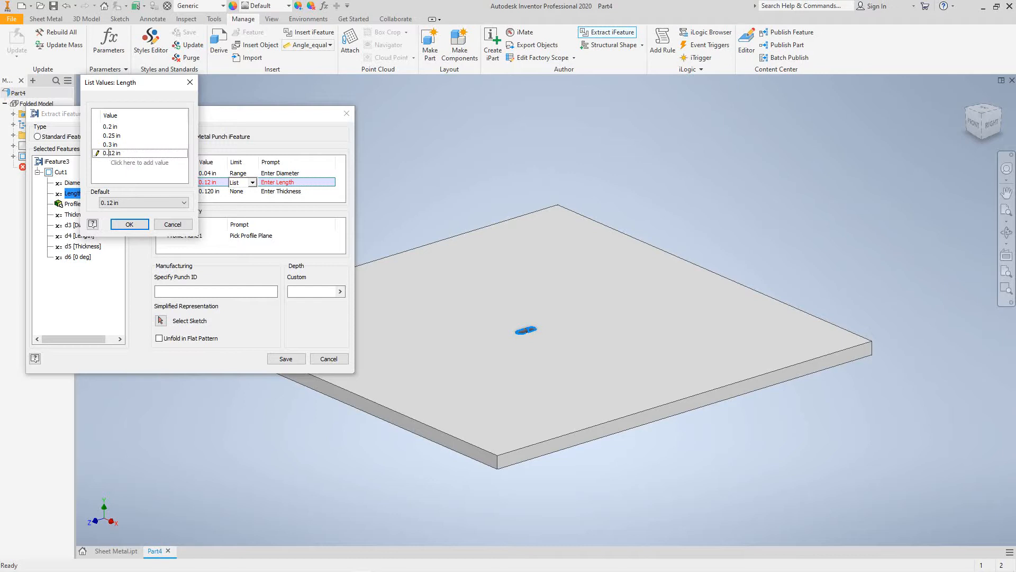
left_click_drag(109, 153, 115, 153)
type("35")
key("Return")
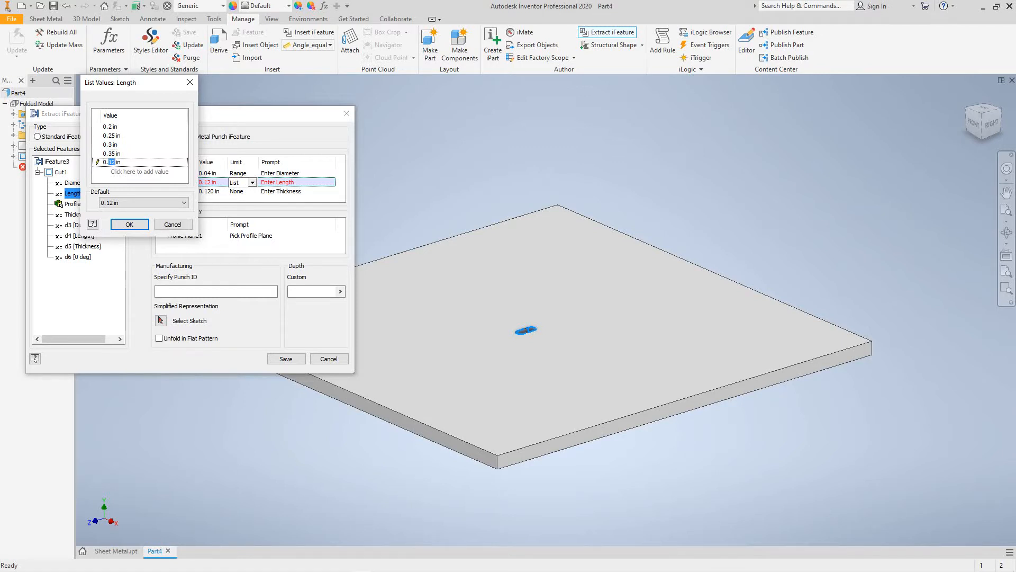
type("4")
key("Return")
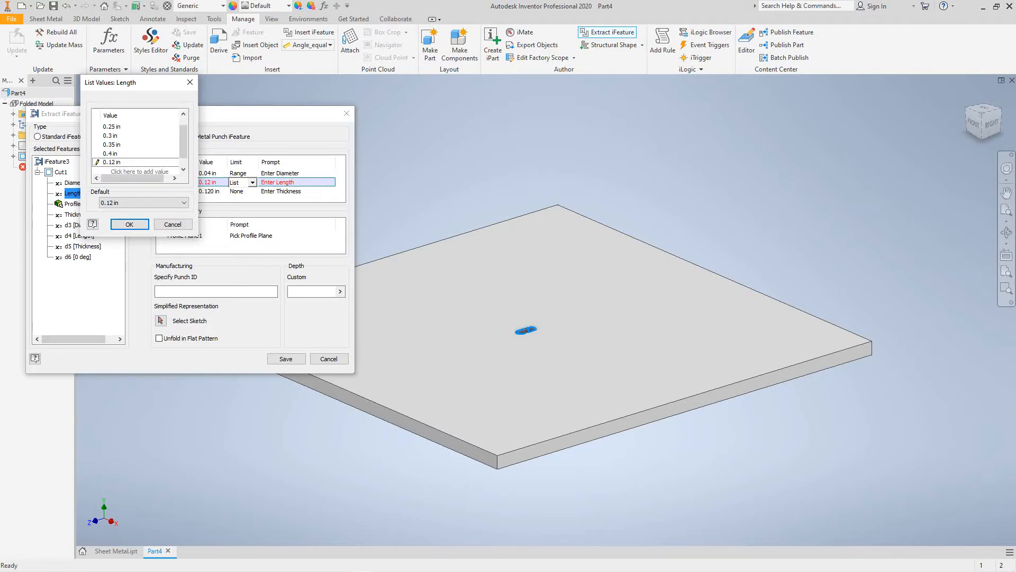
left_click_drag(109, 162, 116, 162)
type("45")
left_click(95, 162)
key("Return")
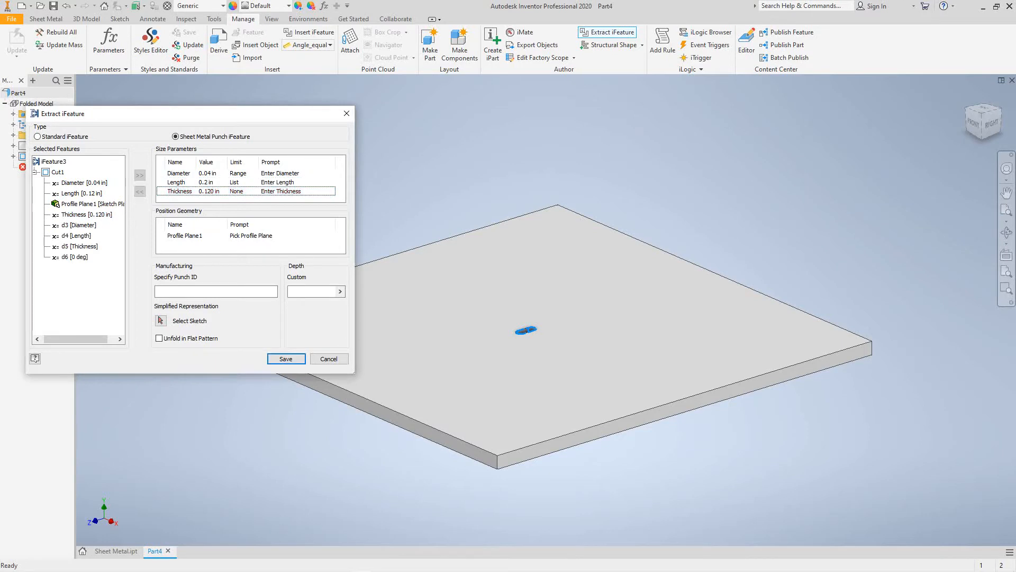
- Limit Thickness to a Range with a default value of 0.02 in
left_click(237, 191)
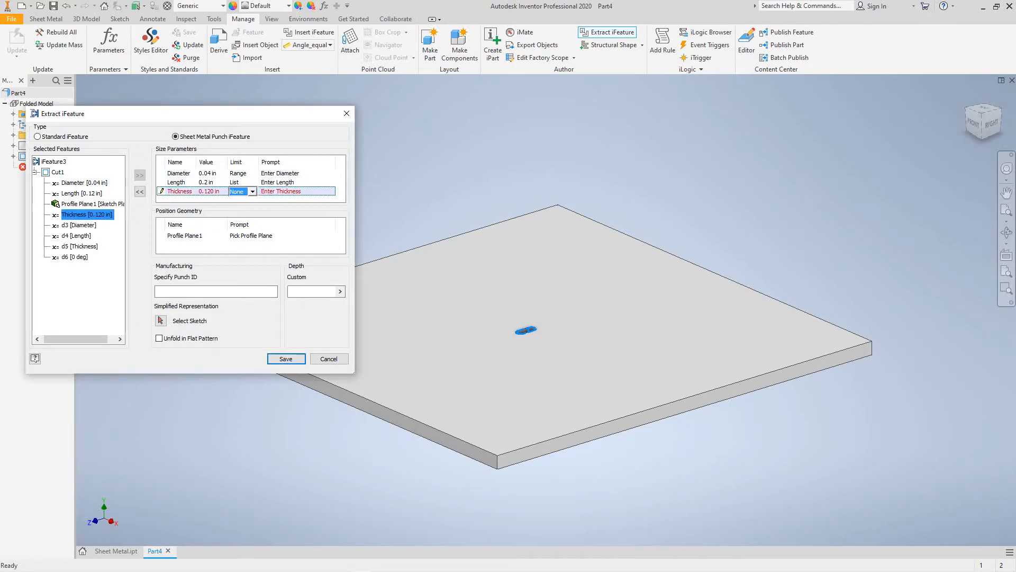
left_click(253, 191)
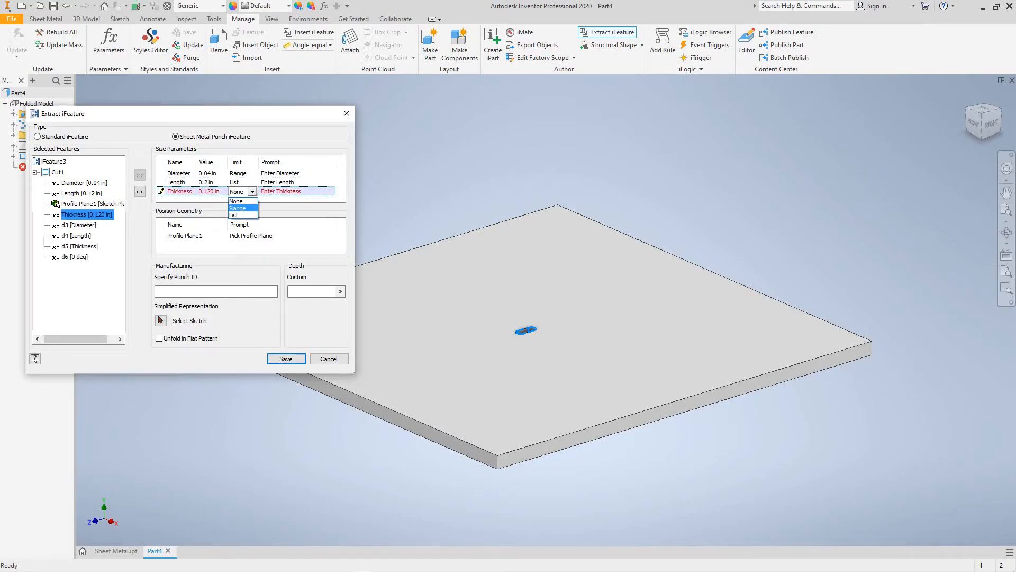
left_click(238, 208)
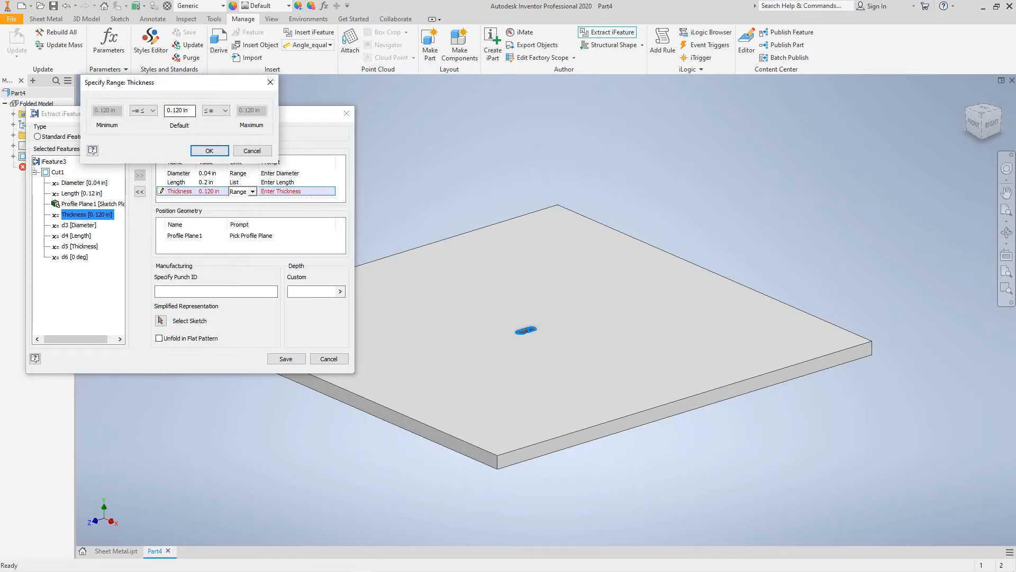
left_click_drag(172, 111, 182, 111)
left_click_drag(183, 111, 177, 111)
type("02")
key("Delete")
key("Return")
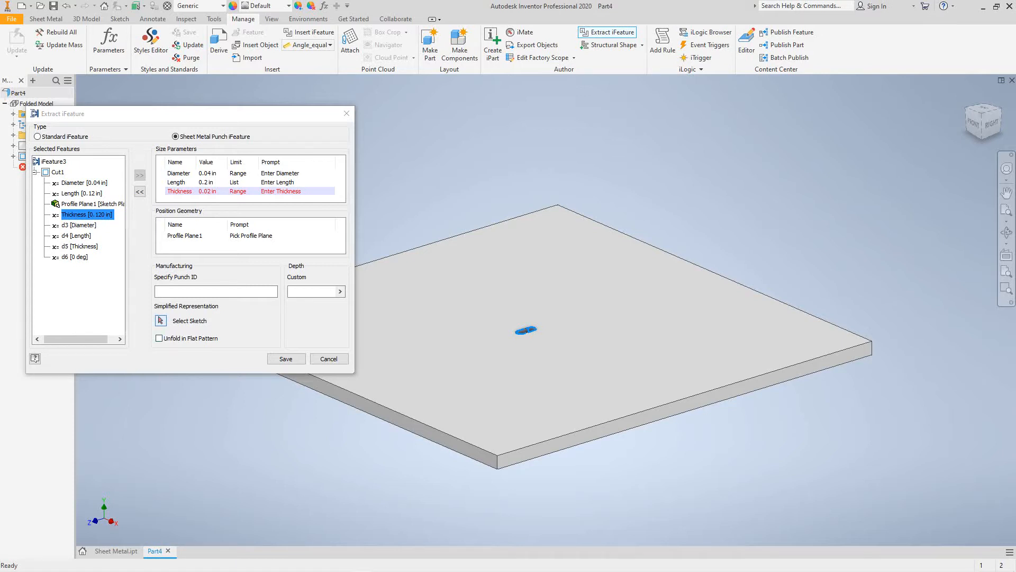
- Bring up Save As to store the extracted punch iFeature in the Catalog folder
left_click(161, 321)
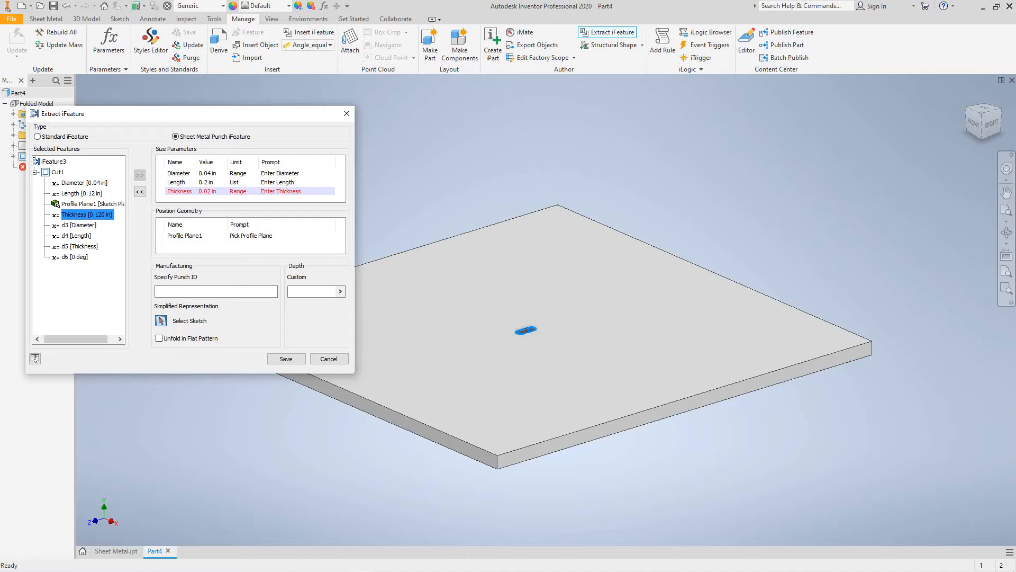
left_click_drag(248, 119, 325, 188)
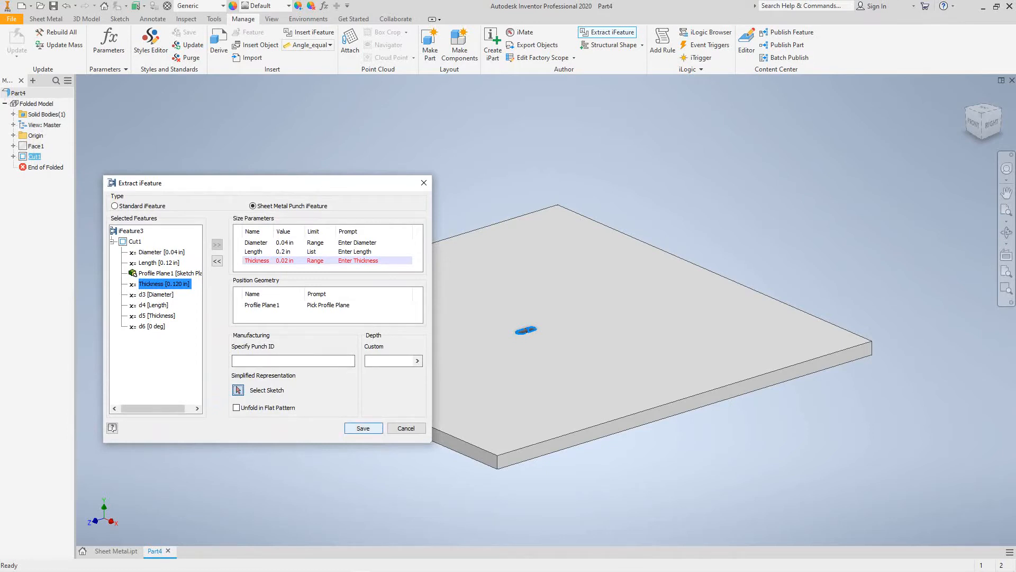
left_click(363, 428)
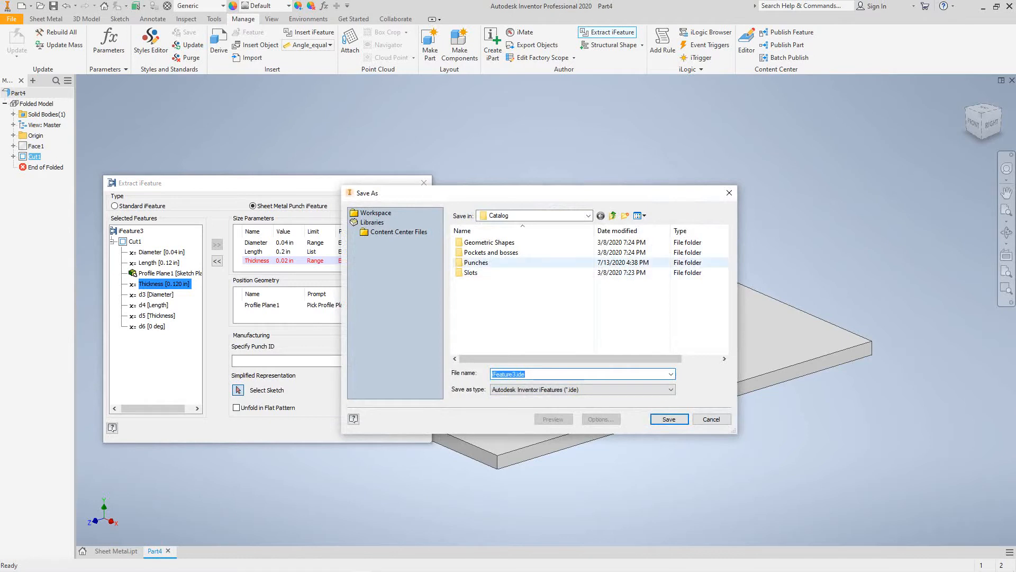
- Save the punch over Custom Slot.ide in the Punches folder, confirming replacement outside the project
double_click(476, 262)
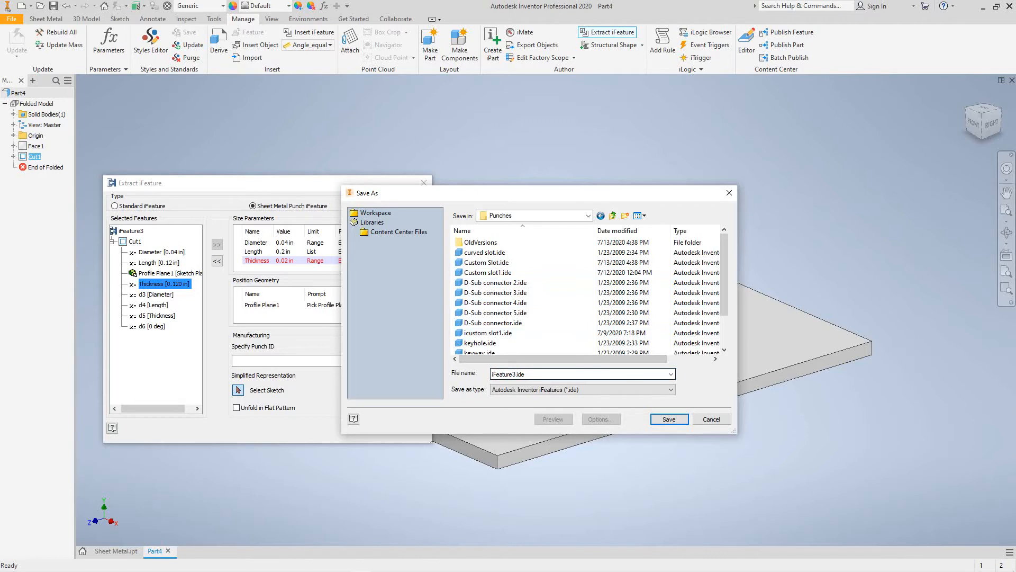
left_click(508, 374)
left_click(494, 374)
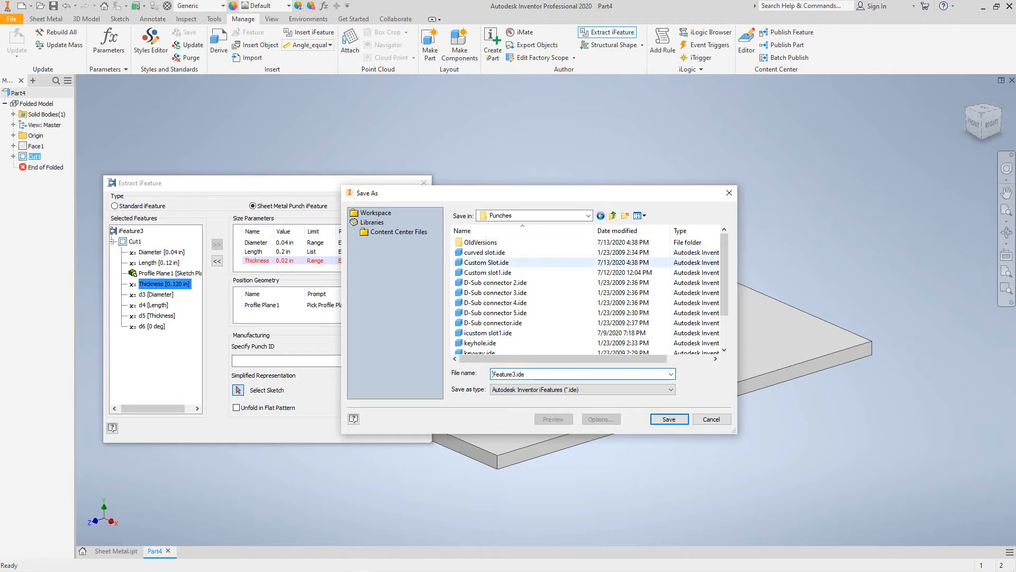
left_click(486, 262)
key("Return")
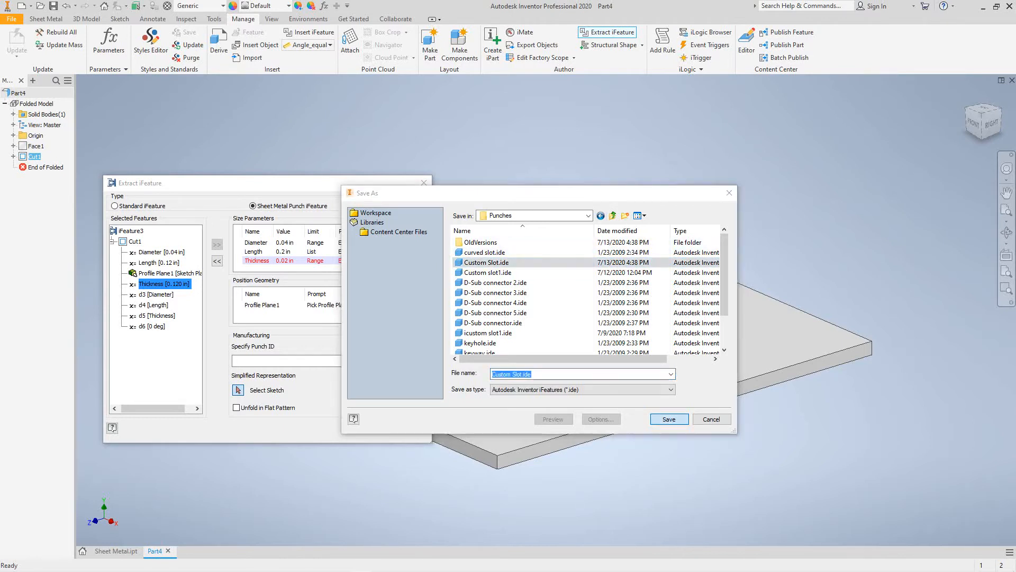
key("Return")
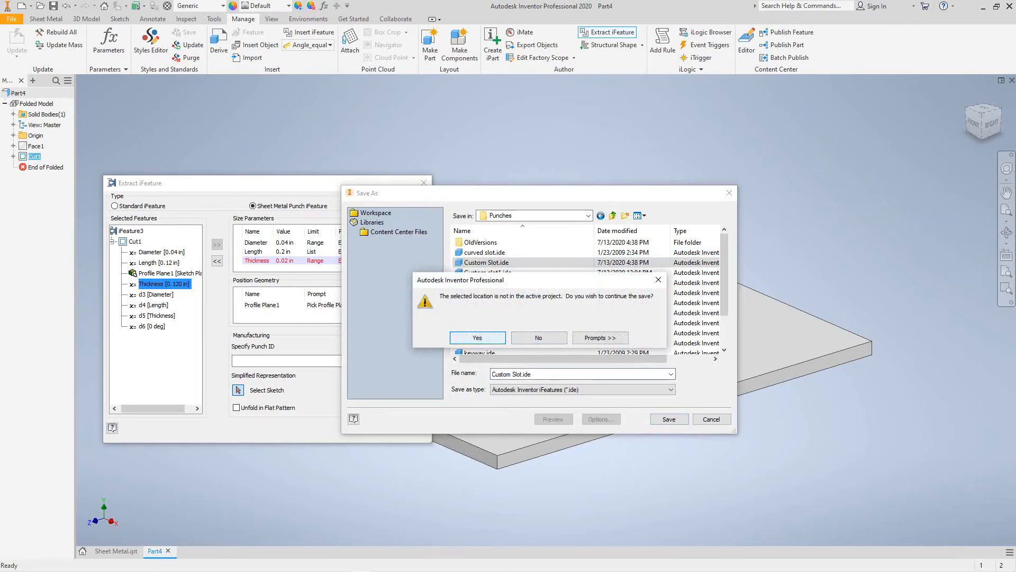
key("Return")
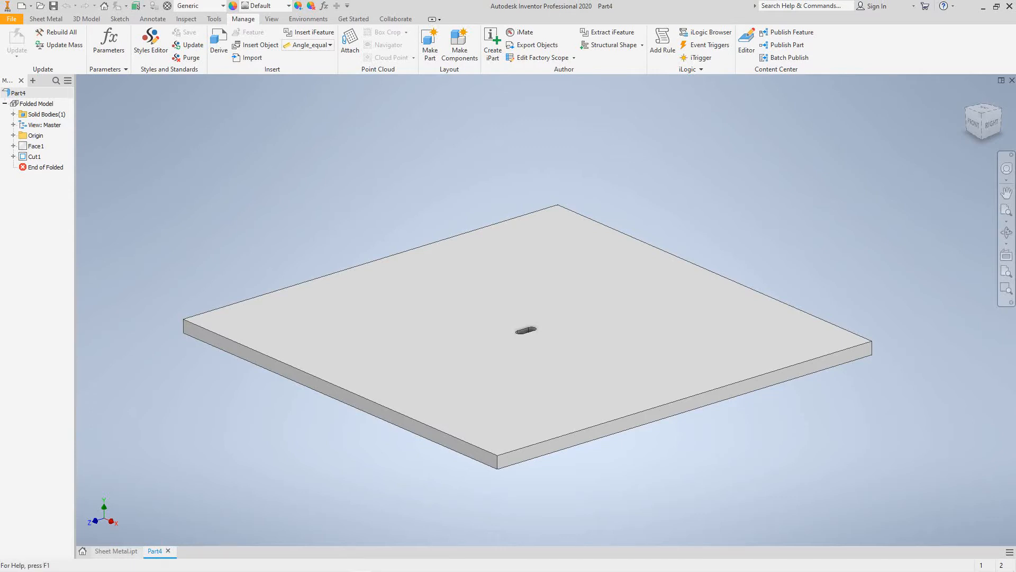
- Switch to the Sheet Metal.ipt document and begin Sketch4 on the box's base face
left_click(116, 551)
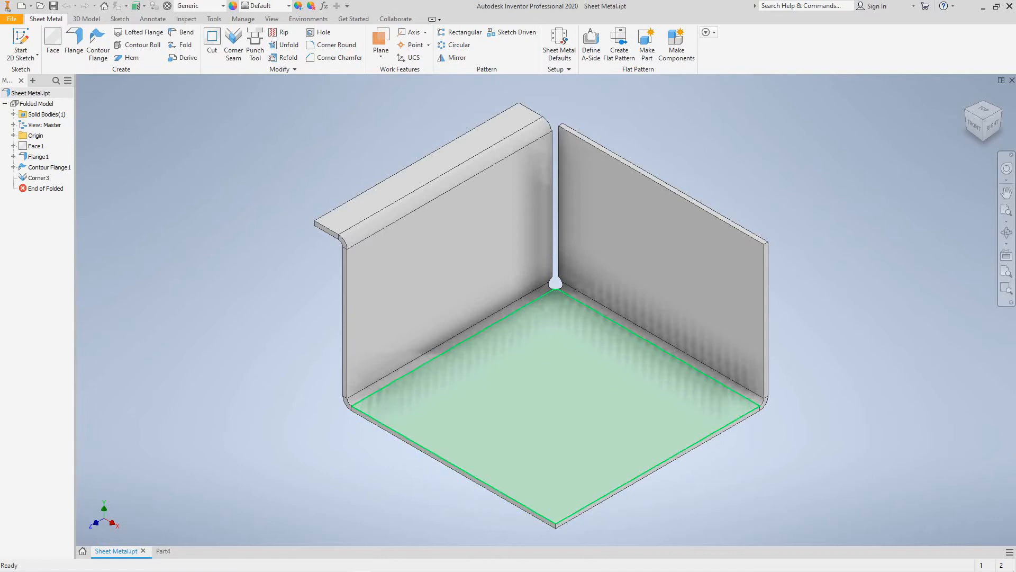
mouse_move(473, 427)
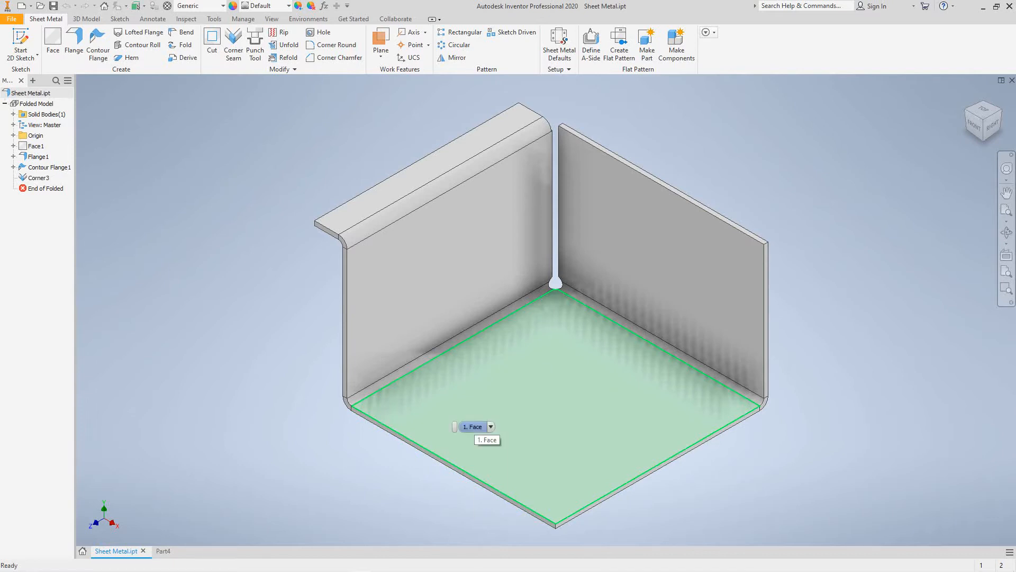
left_click(557, 413)
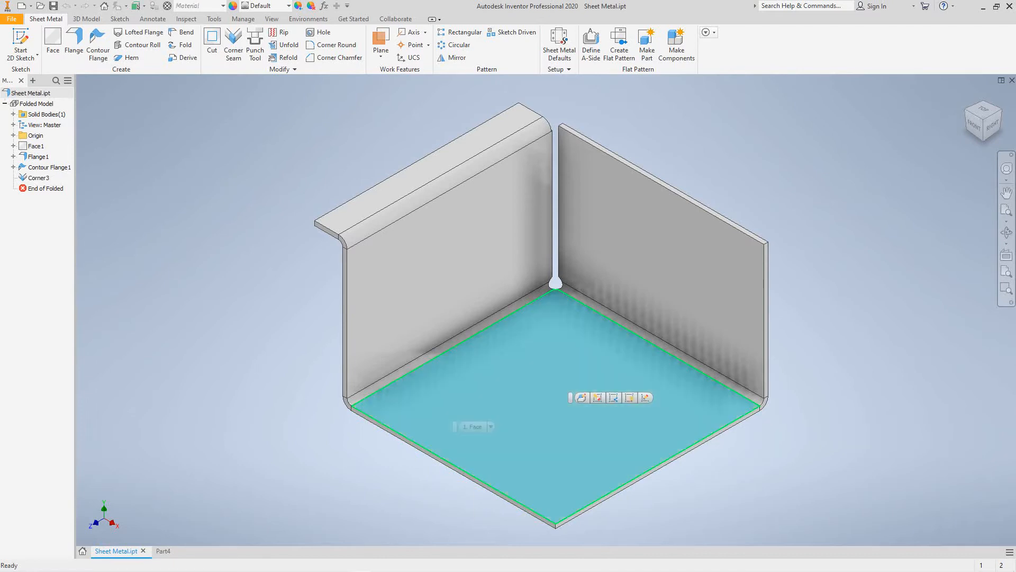
left_click(645, 397)
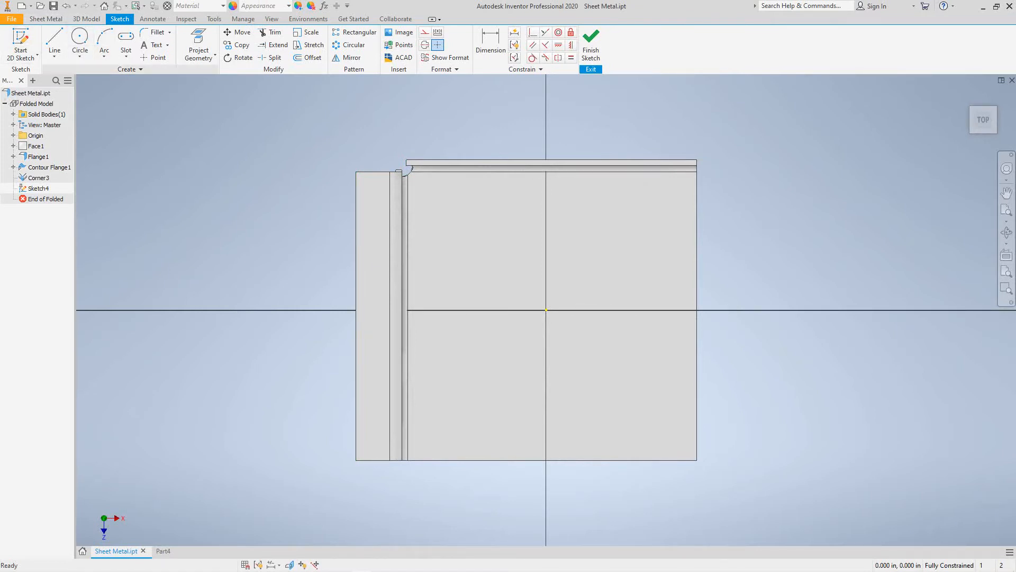
- Place a sketch point on the base and dimension it 4 in from the right edge
left_click(153, 57)
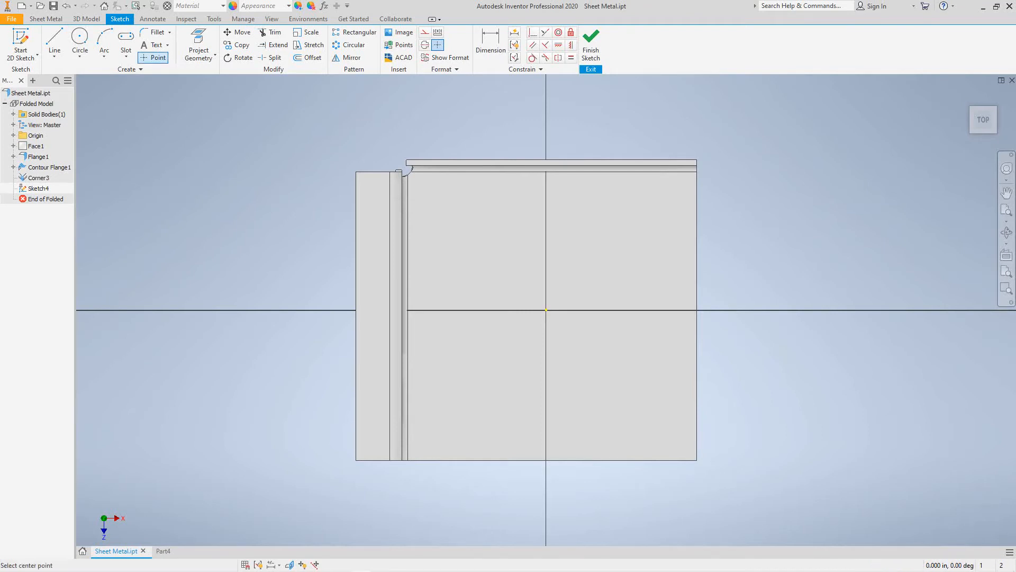
left_click(484, 230)
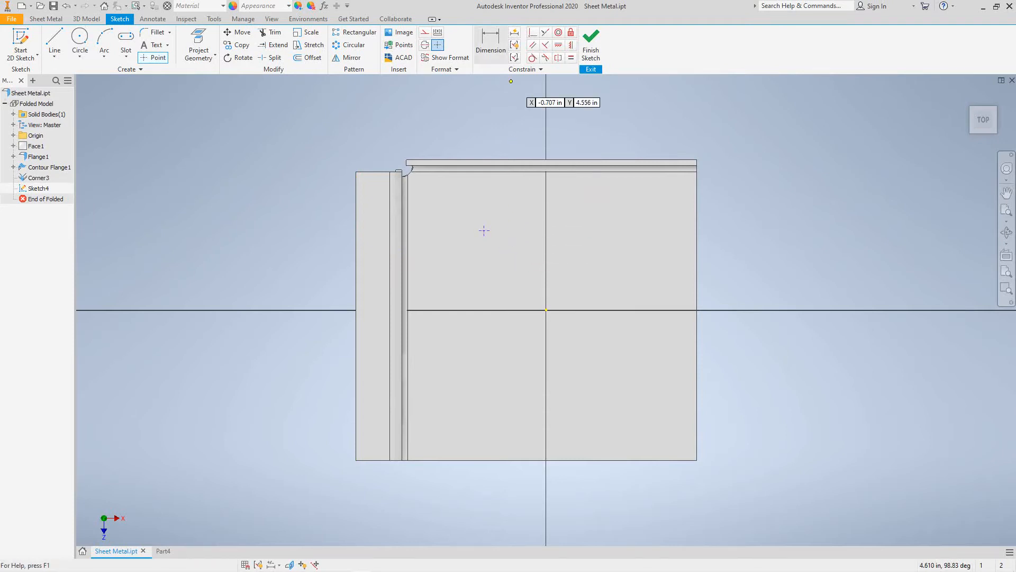
left_click(491, 45)
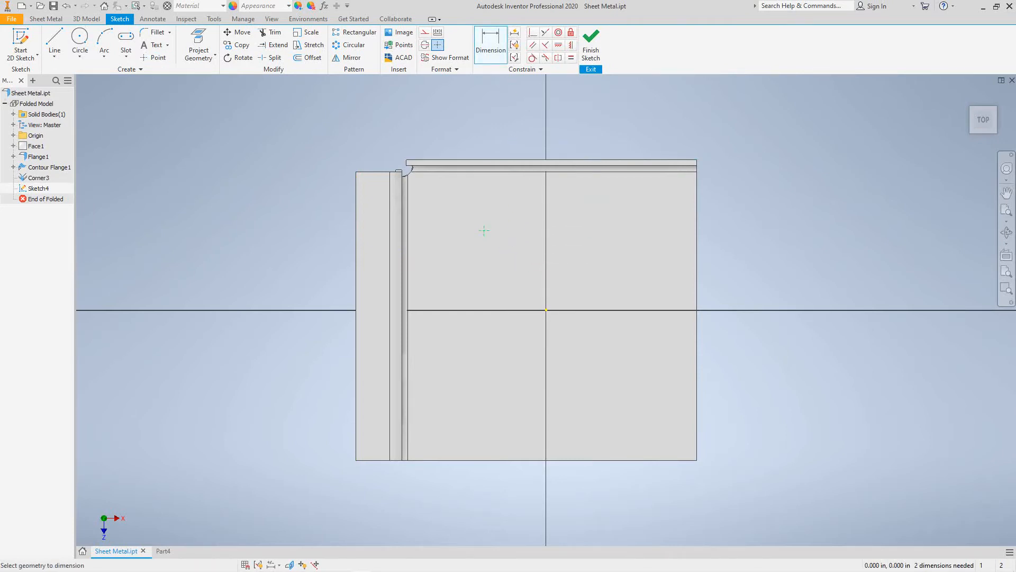
left_click(697, 218)
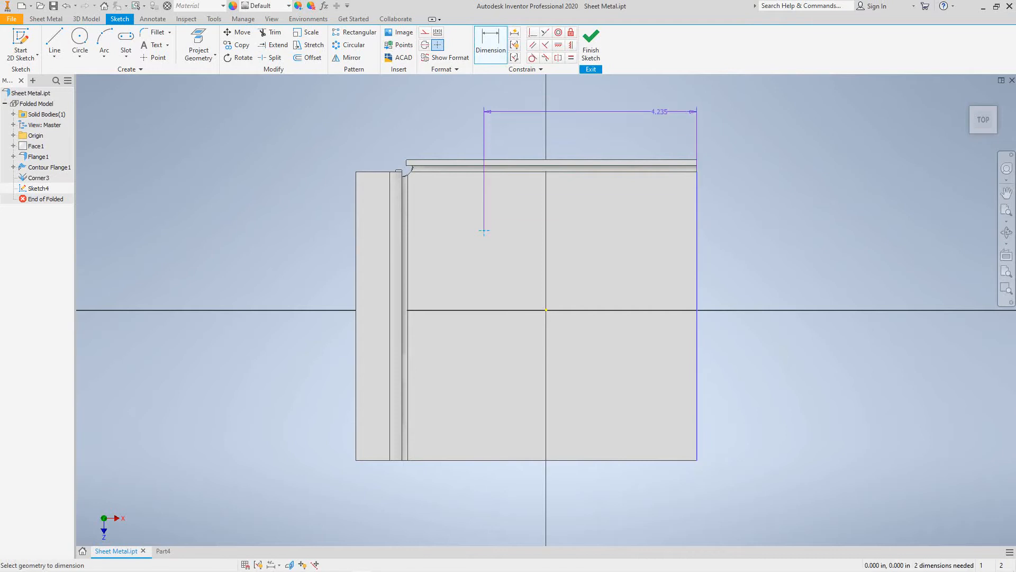
left_click(603, 104)
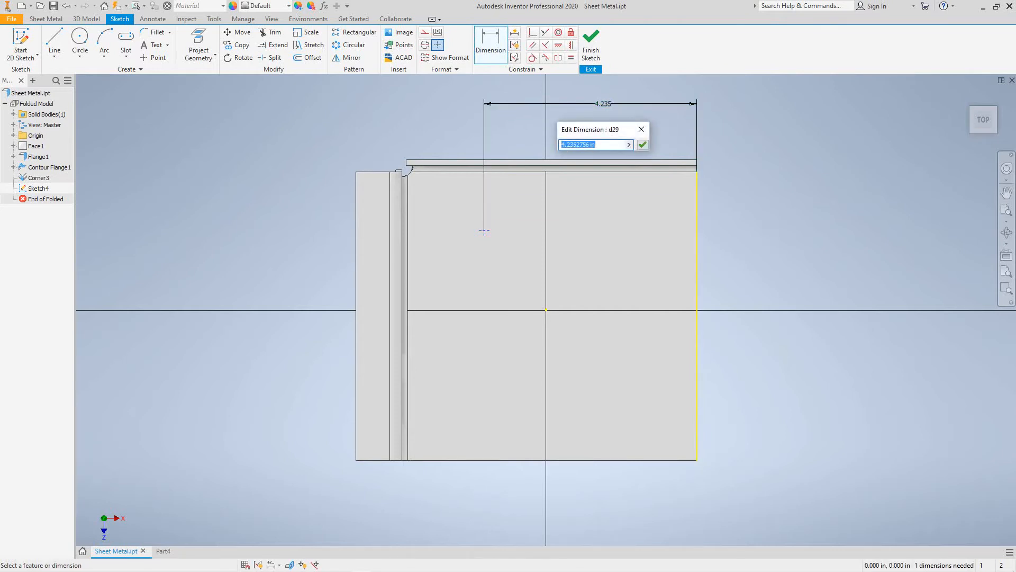
type("4")
key("Return")
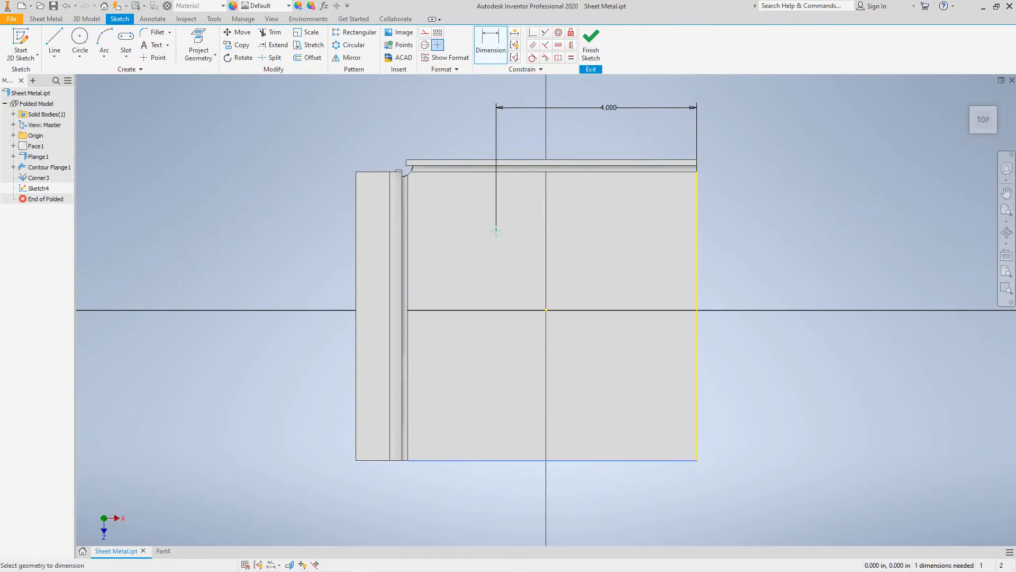
- Dimension the point 4 in from the bottom edge and finish the sketch
left_click(496, 231)
left_click(276, 357)
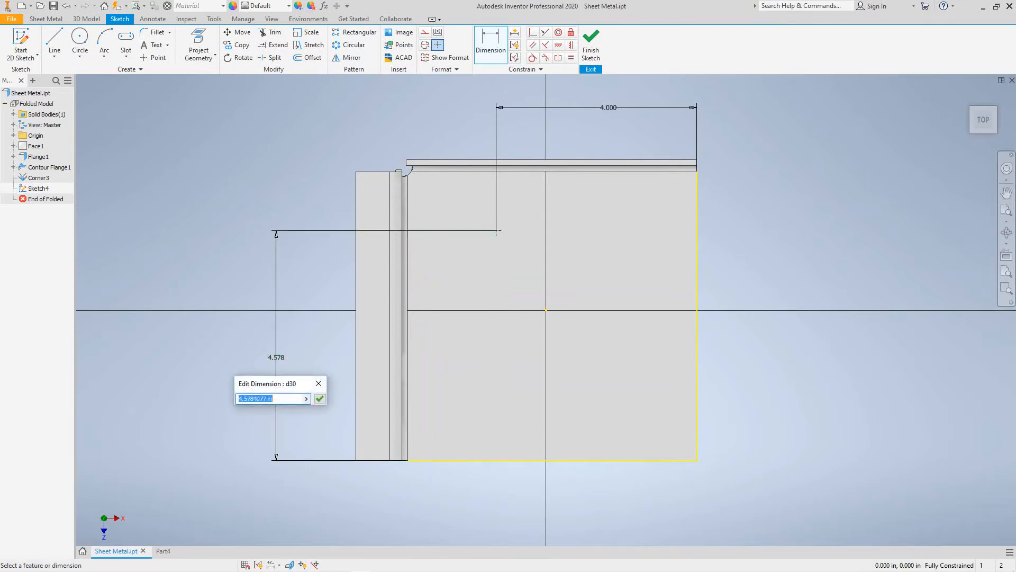
type("4")
key("Return")
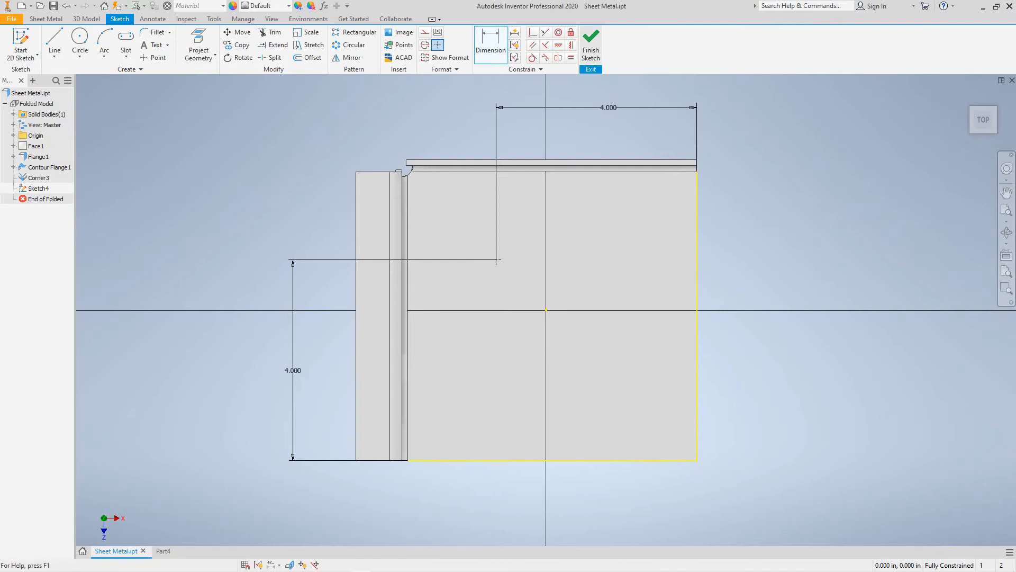
left_click(591, 45)
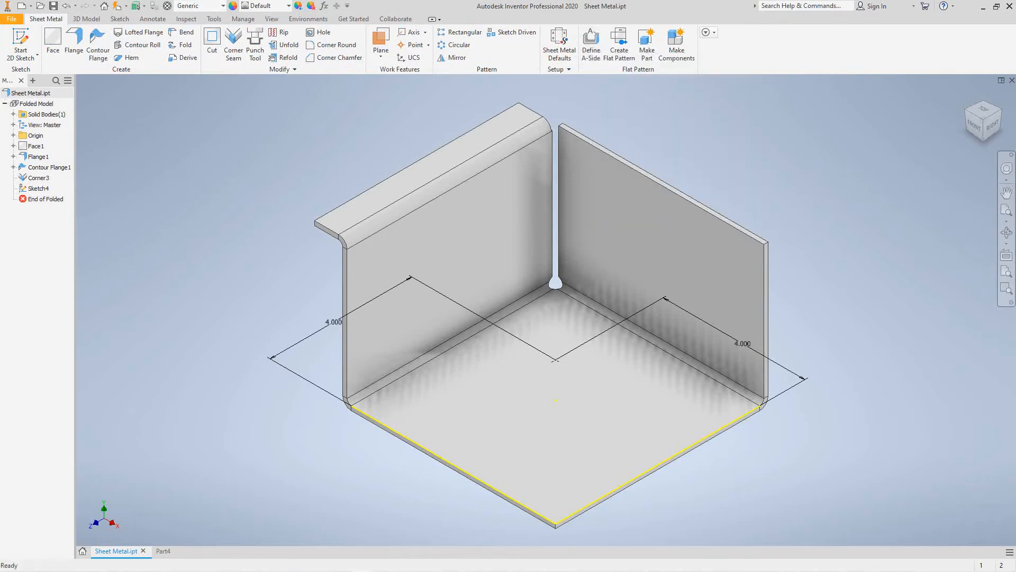
- Start a Punch Tool feature using Custom Slot.ide from the PunchTool directory
left_click(254, 45)
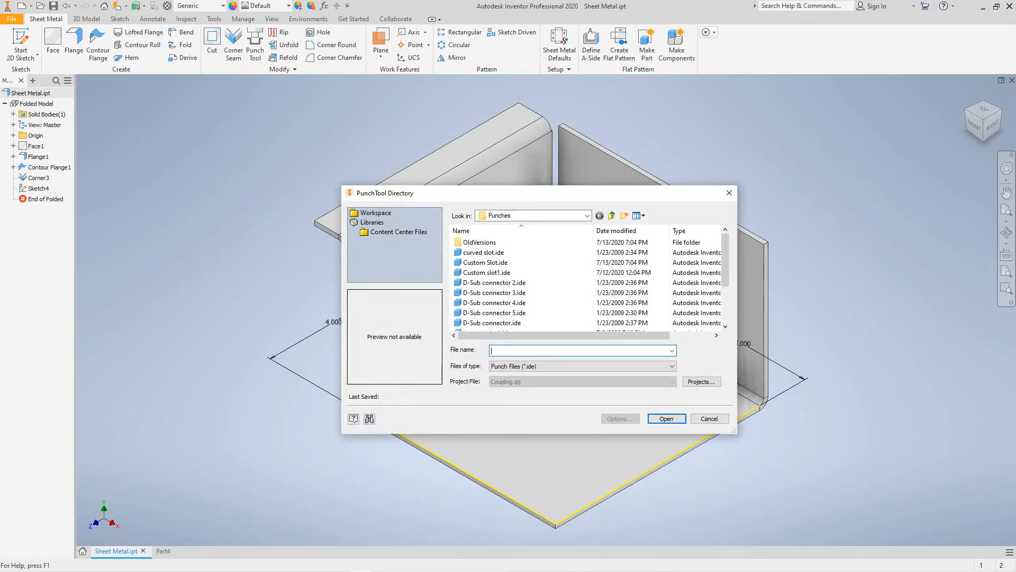
left_click_drag(560, 196, 336, 206)
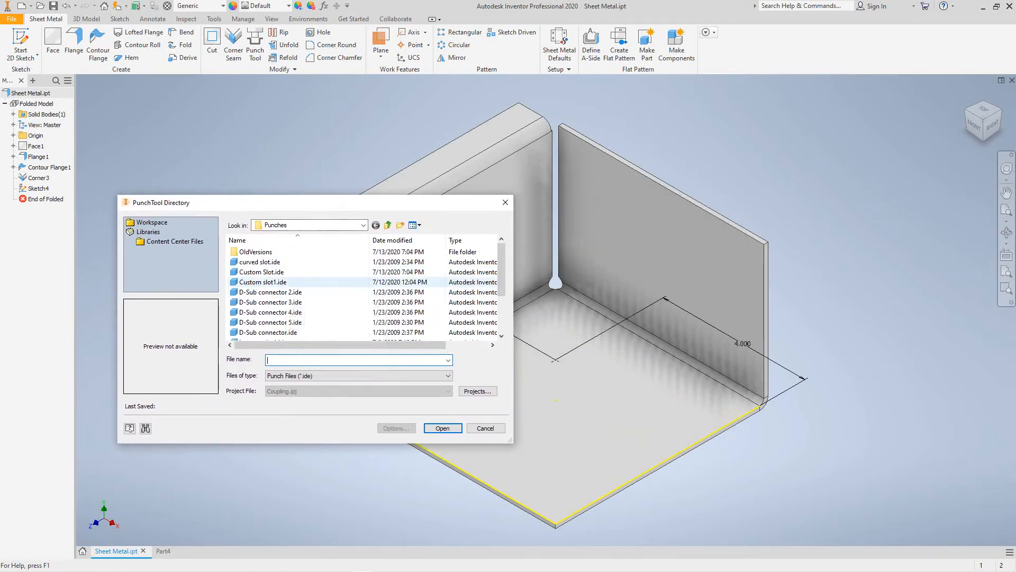
left_click(275, 272)
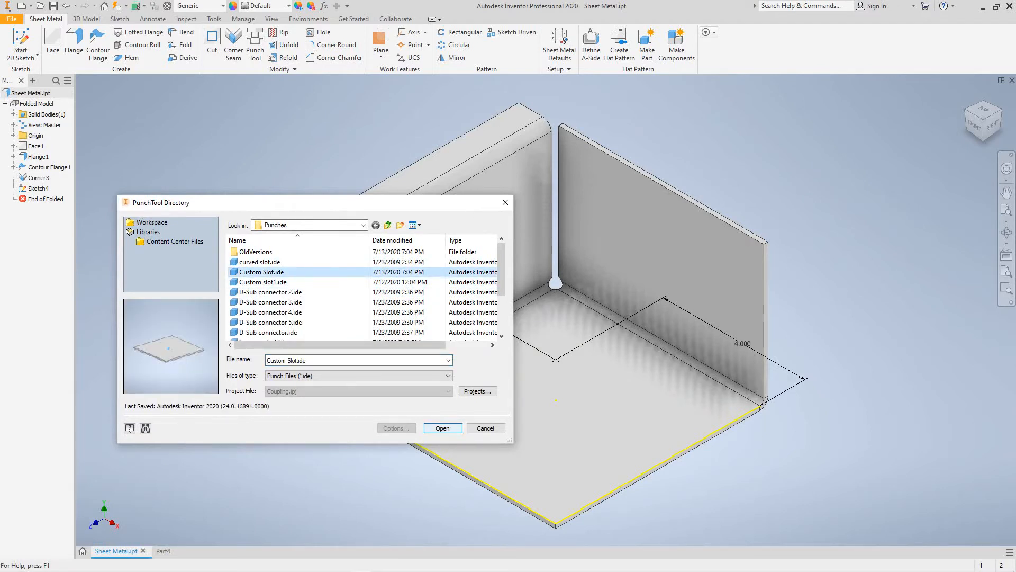
left_click(443, 428)
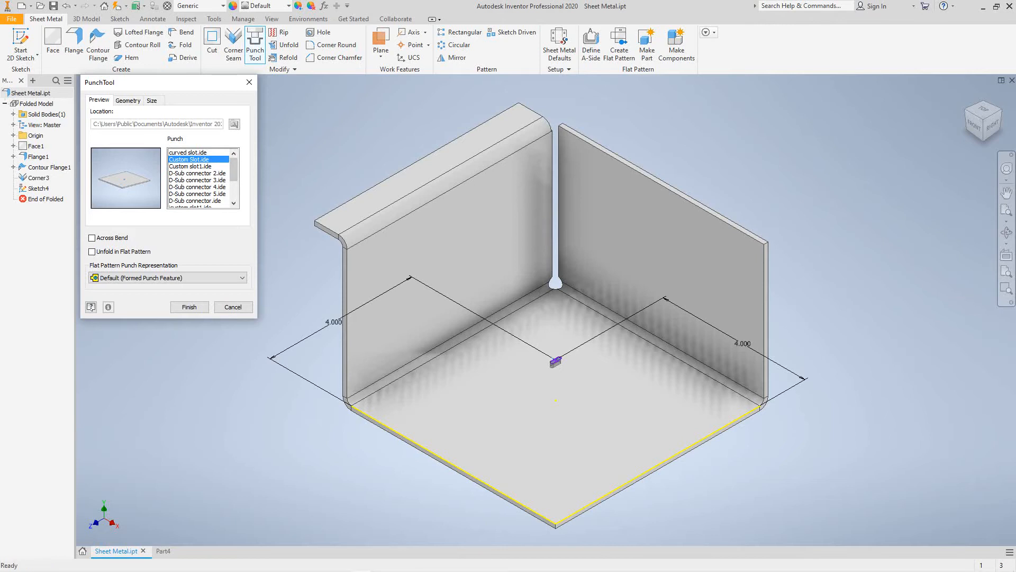
- Set the slot punch Length to 0.45 in and Diameter to 0.1 in
left_click(152, 100)
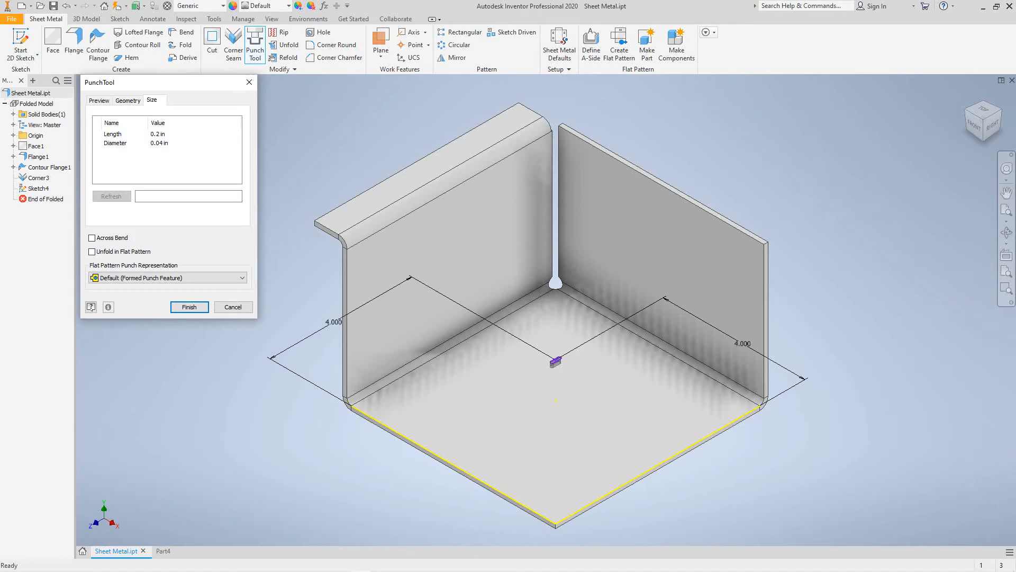
left_click(174, 134)
left_click(235, 134)
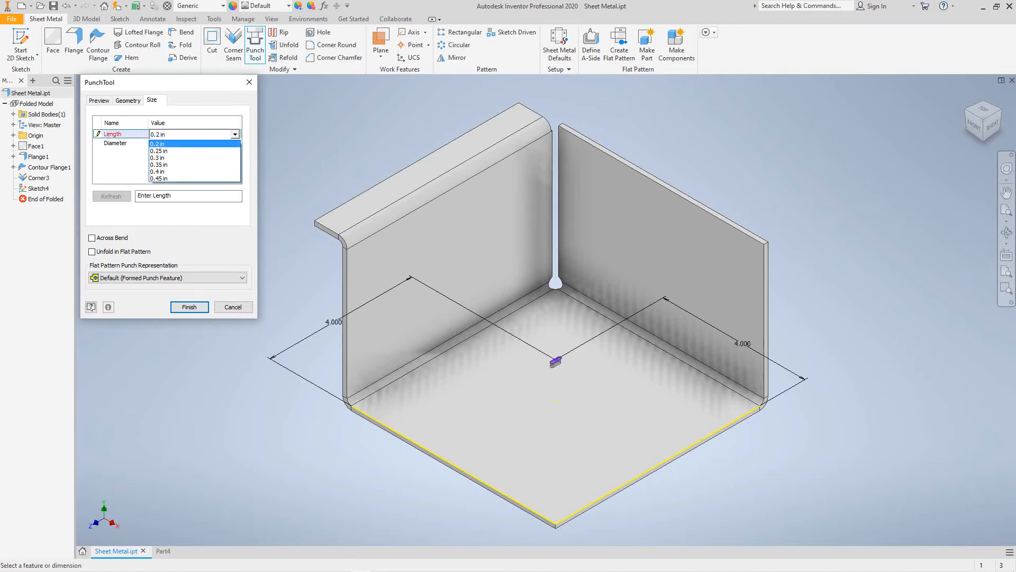
left_click(195, 178)
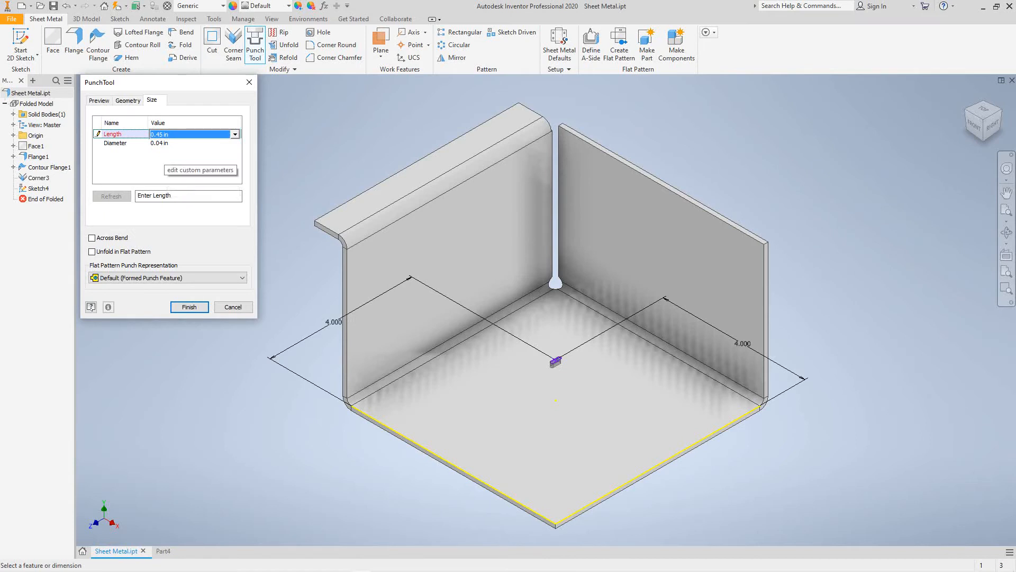
left_click(170, 142)
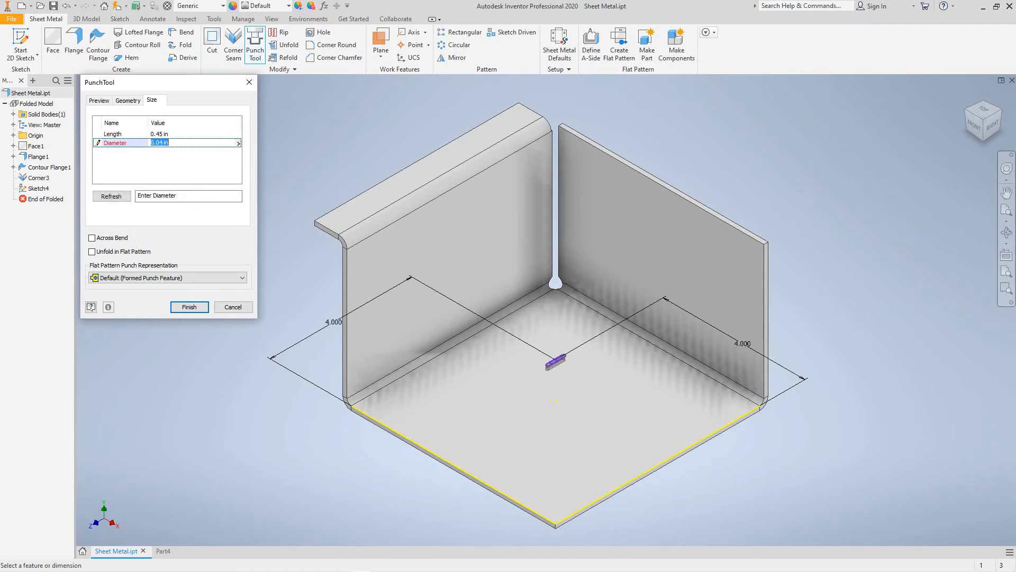
left_click(239, 143)
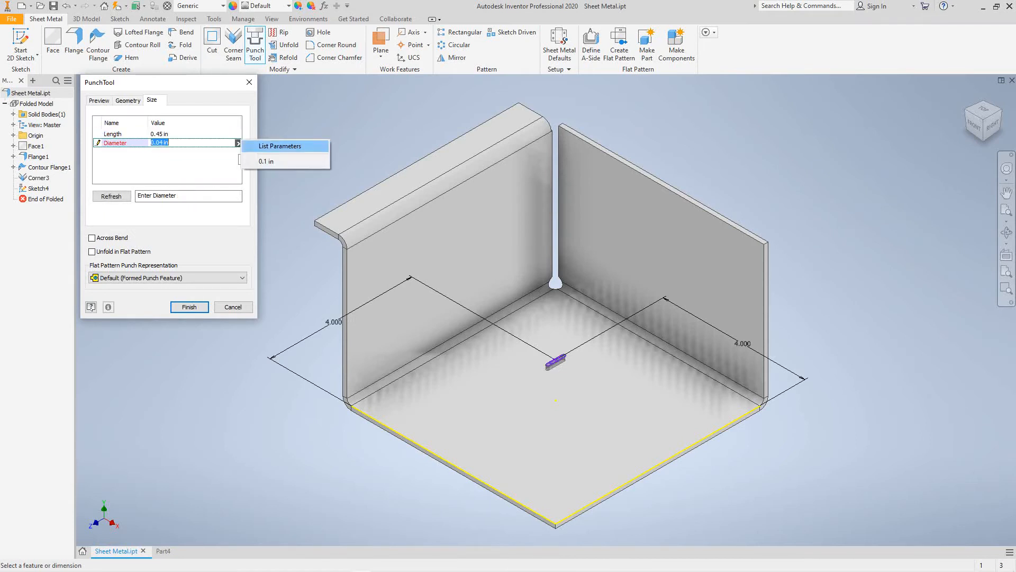
left_click(266, 161)
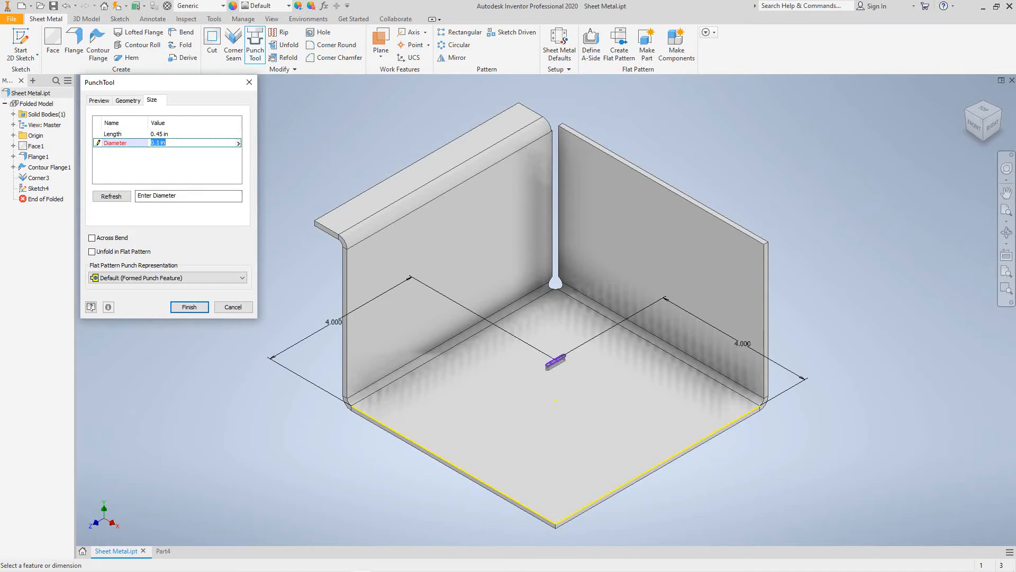
left_click(195, 158)
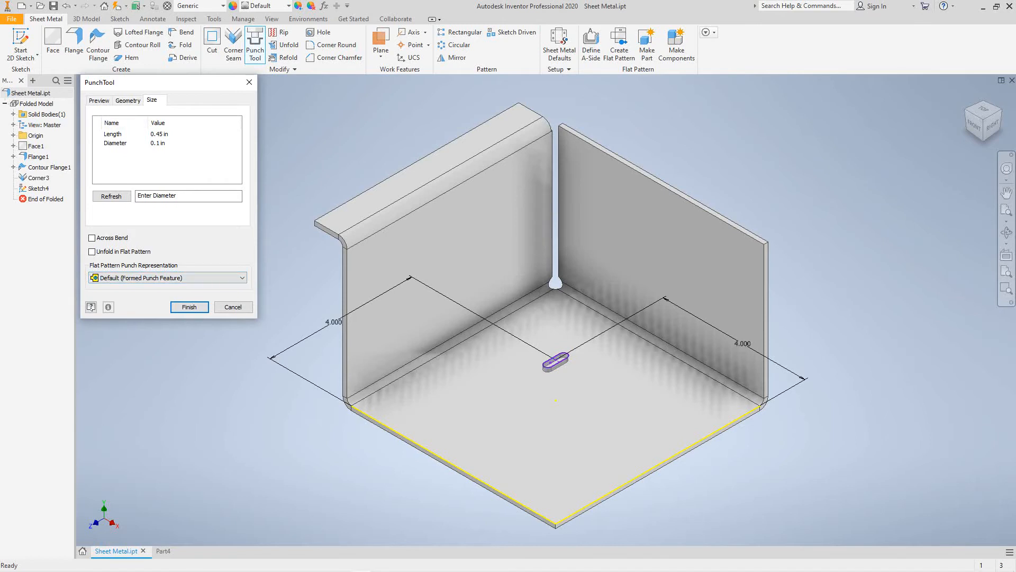
left_click(128, 100)
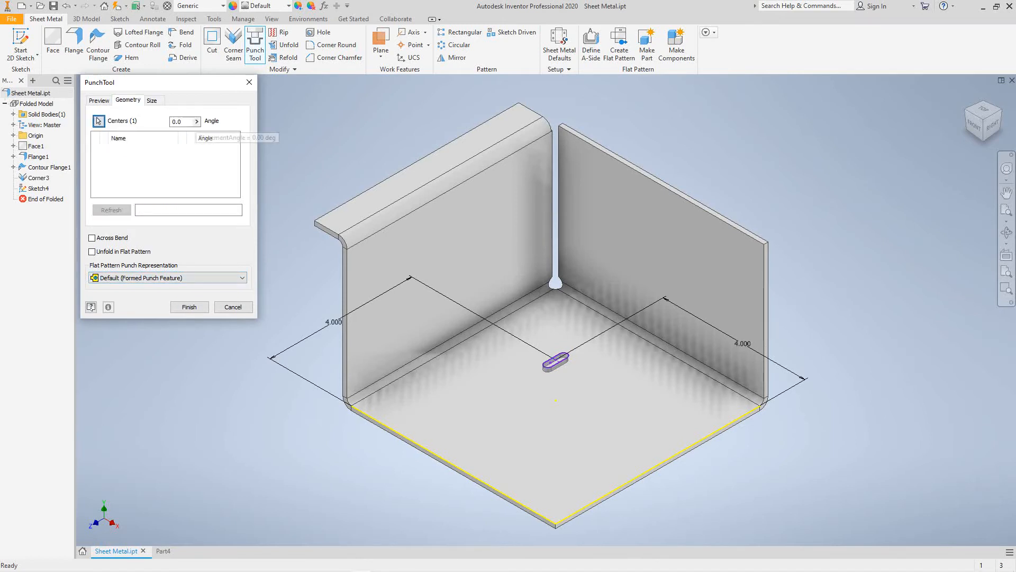
- Rotate the slot punch to 90.0 degrees, review its shape and size, and finish it
left_click(197, 122)
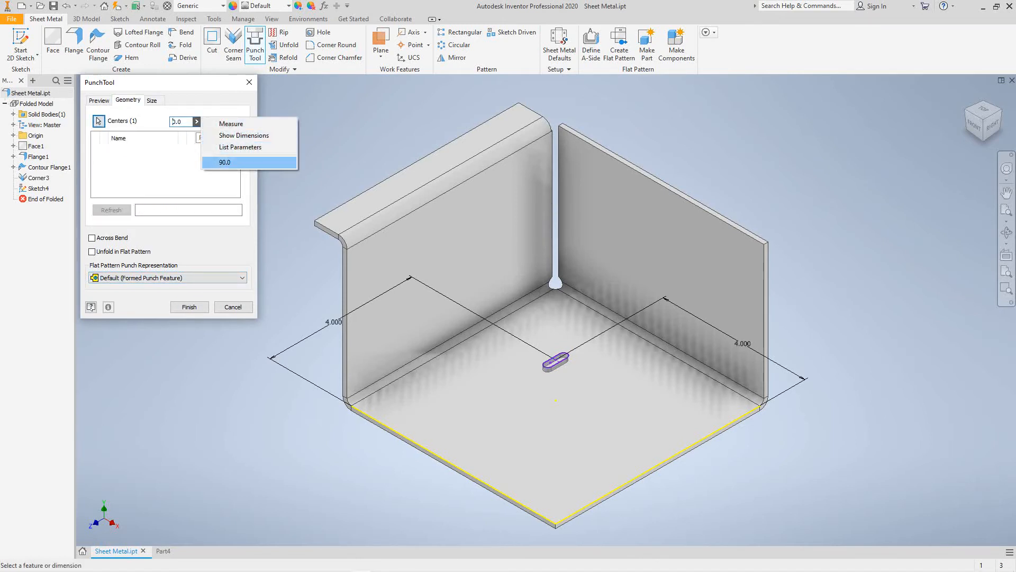
left_click(224, 162)
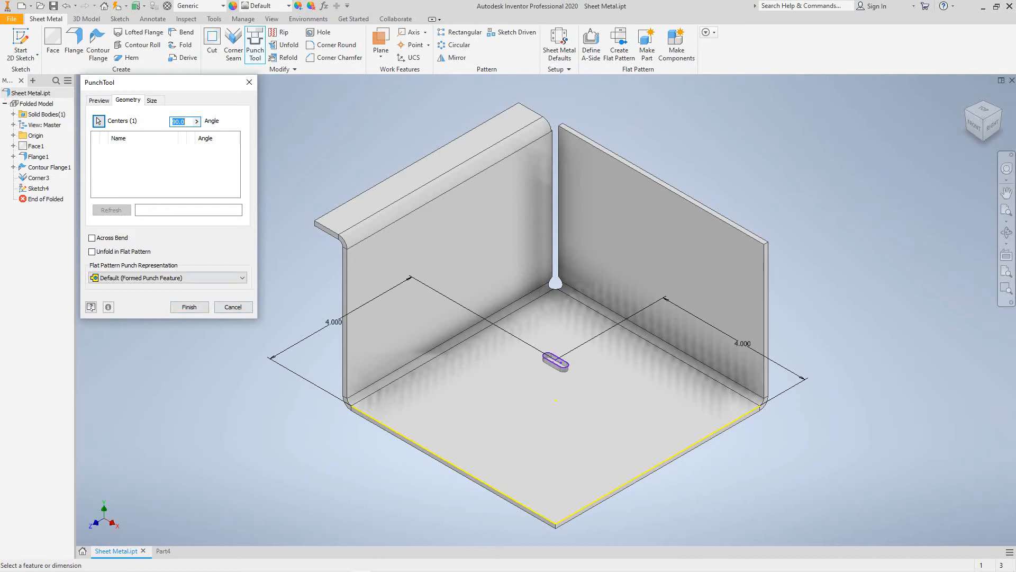
left_click(99, 100)
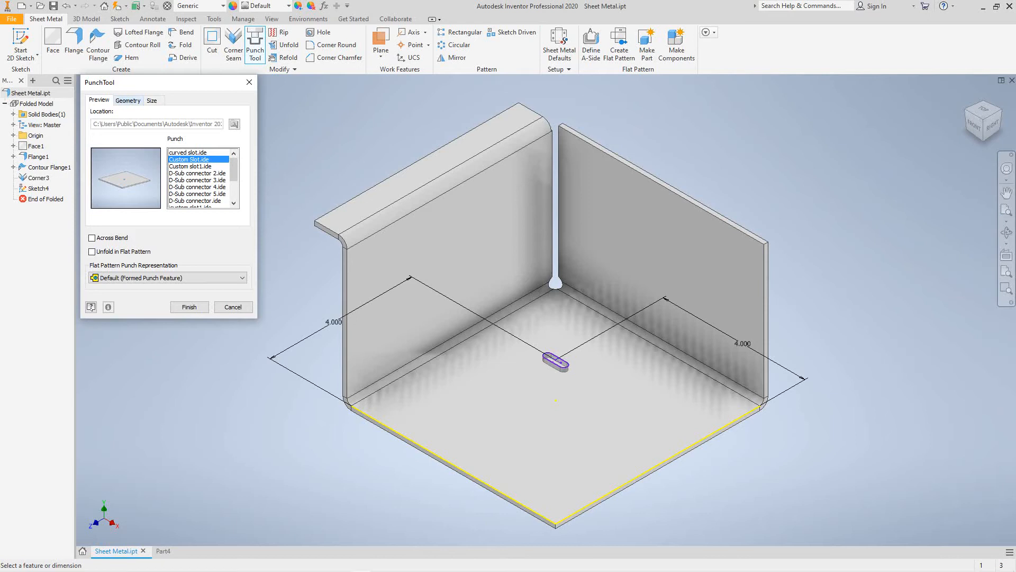
left_click(152, 101)
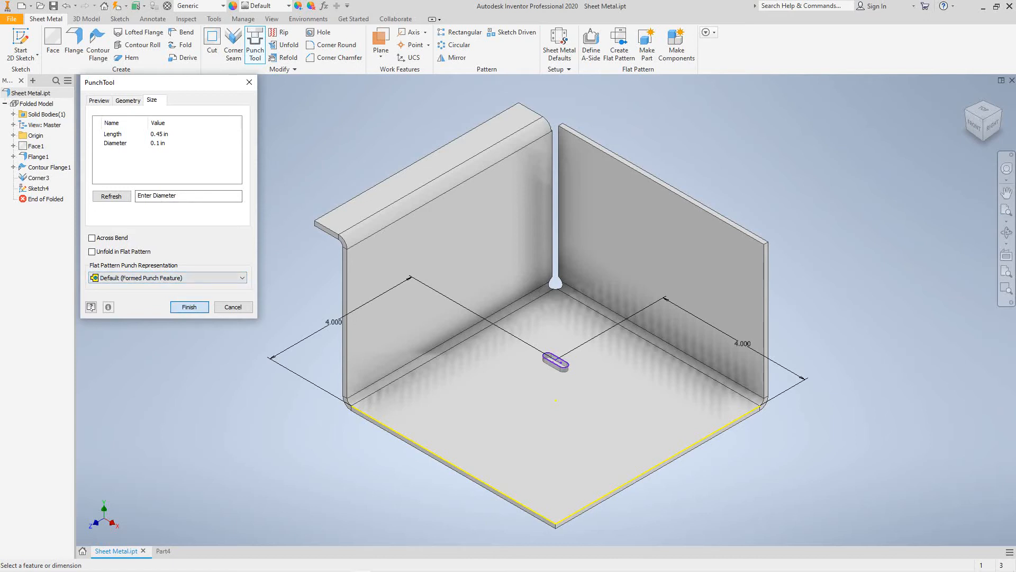
left_click(189, 306)
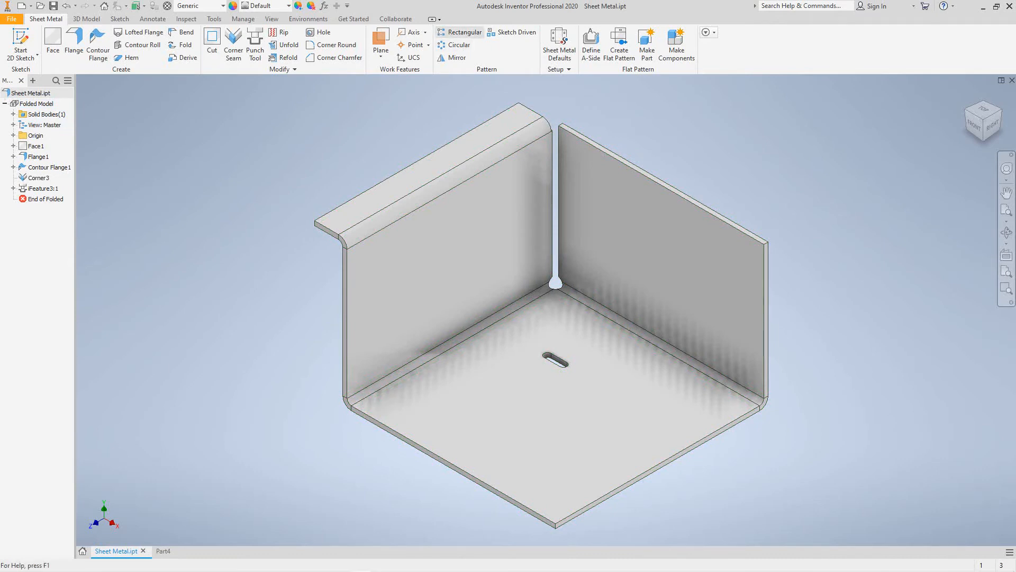
- Cancel a first rectangular pattern attempt on Face1 and reopen the Rectangular Pattern dialog
left_click(459, 32)
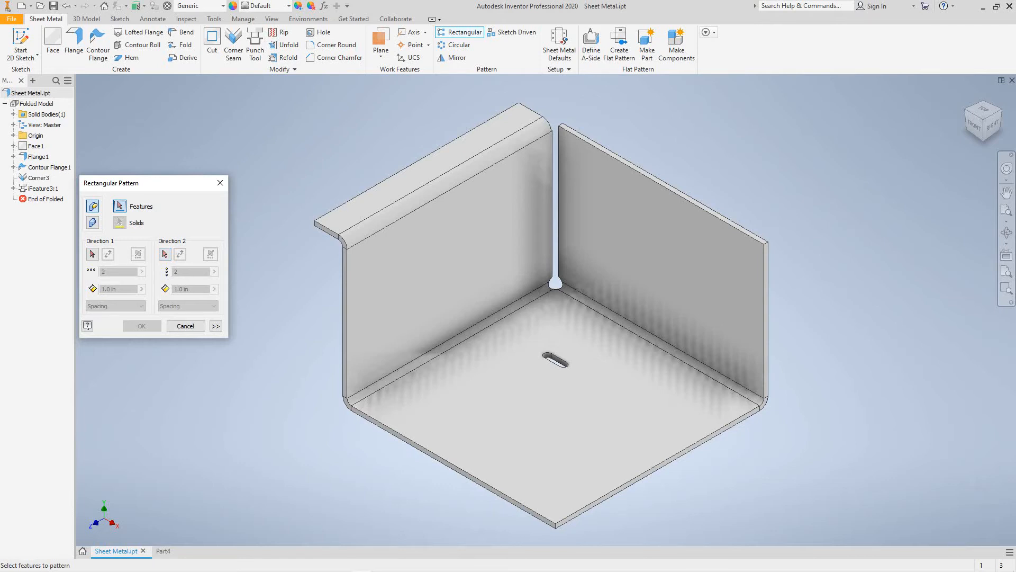
left_click(555, 282)
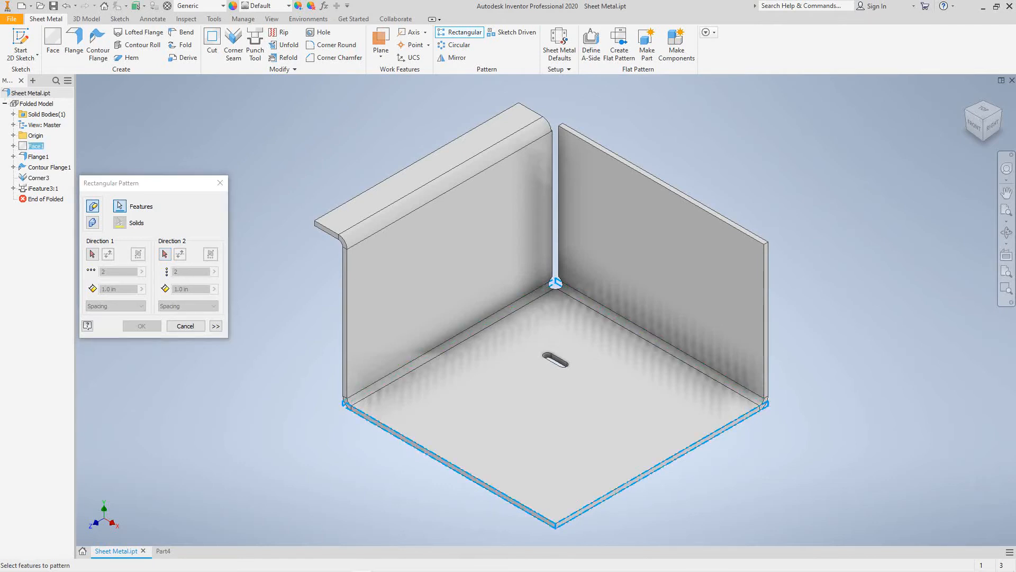
middle_click_drag(555, 360, 541, 307)
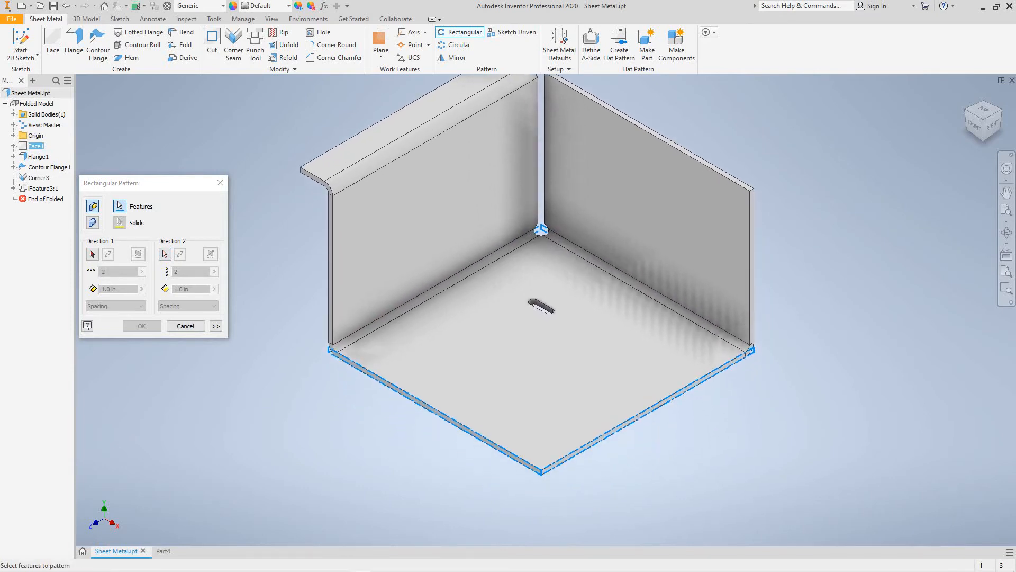
key("Escape")
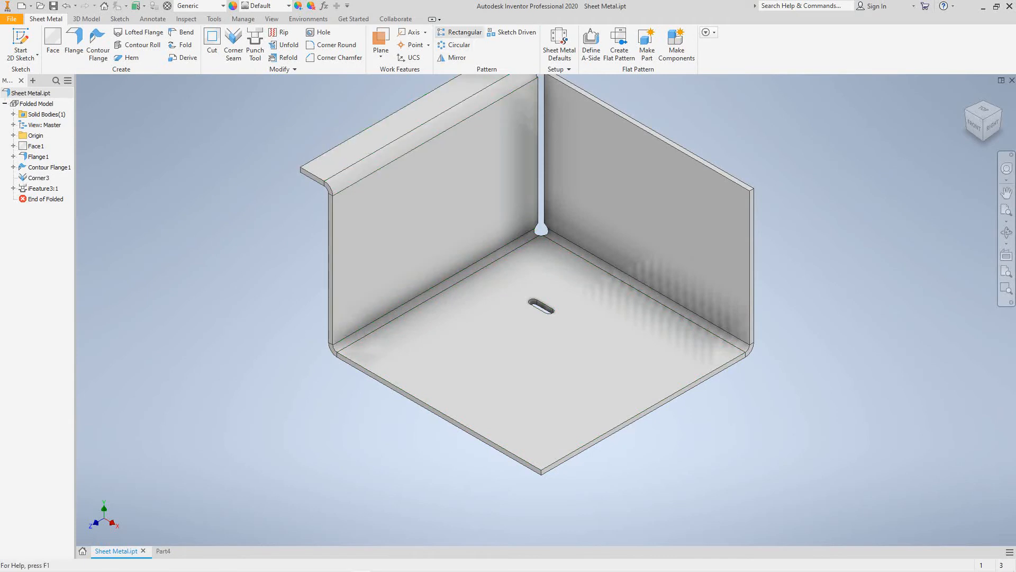
left_click(460, 32)
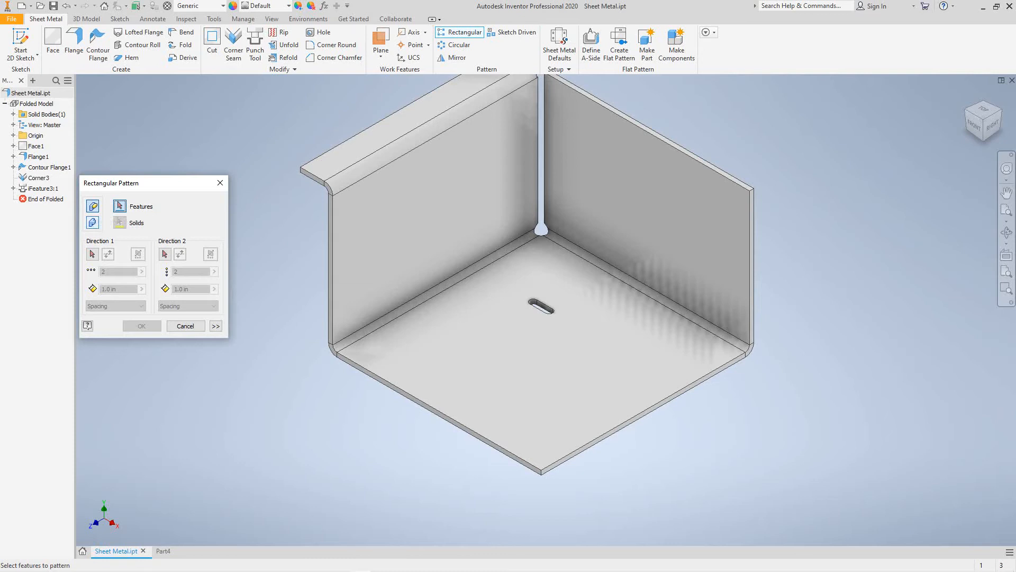
left_click(93, 223)
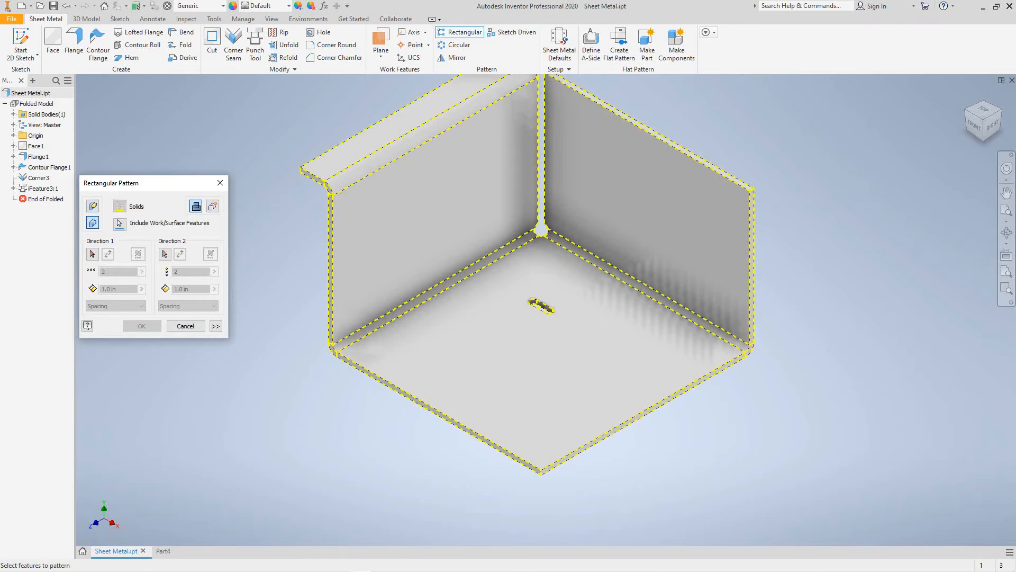
left_click(92, 254)
left_click(185, 326)
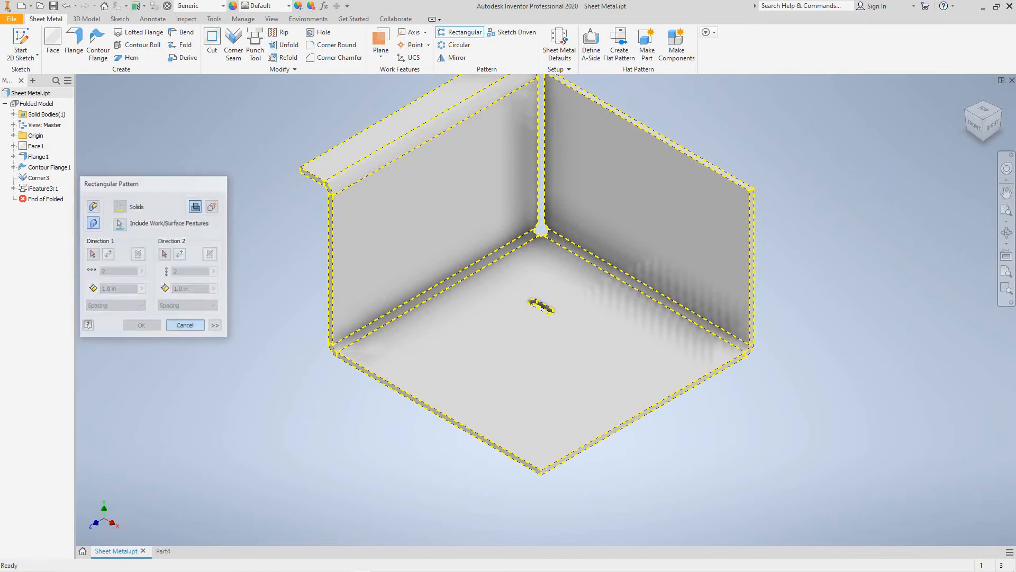
middle_click_drag(530, 328, 548, 368)
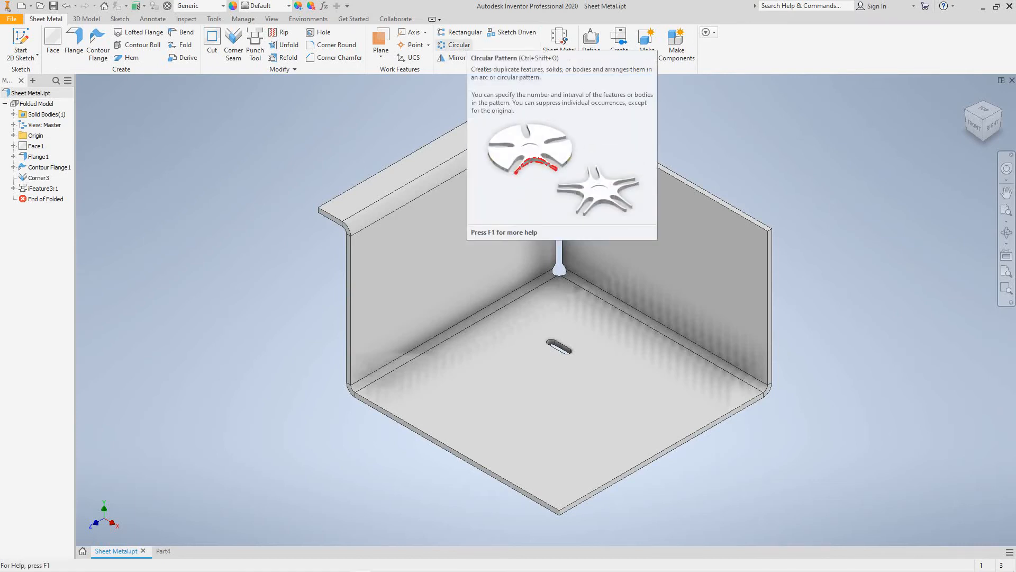
left_click(460, 32)
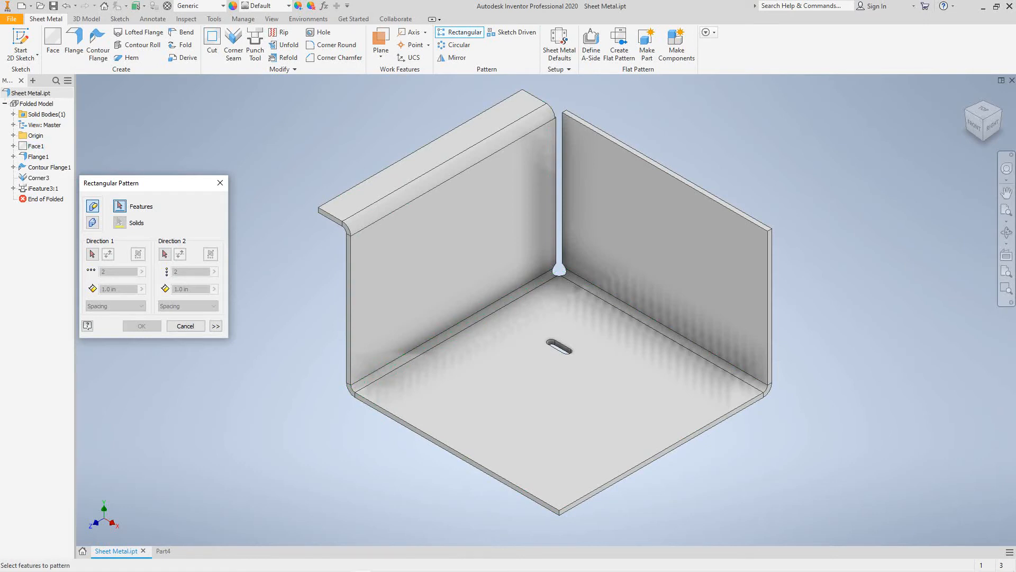
- Try a pattern along the lower-right base edge with count 5 and spacing 0.6, then cancel
left_click(92, 254)
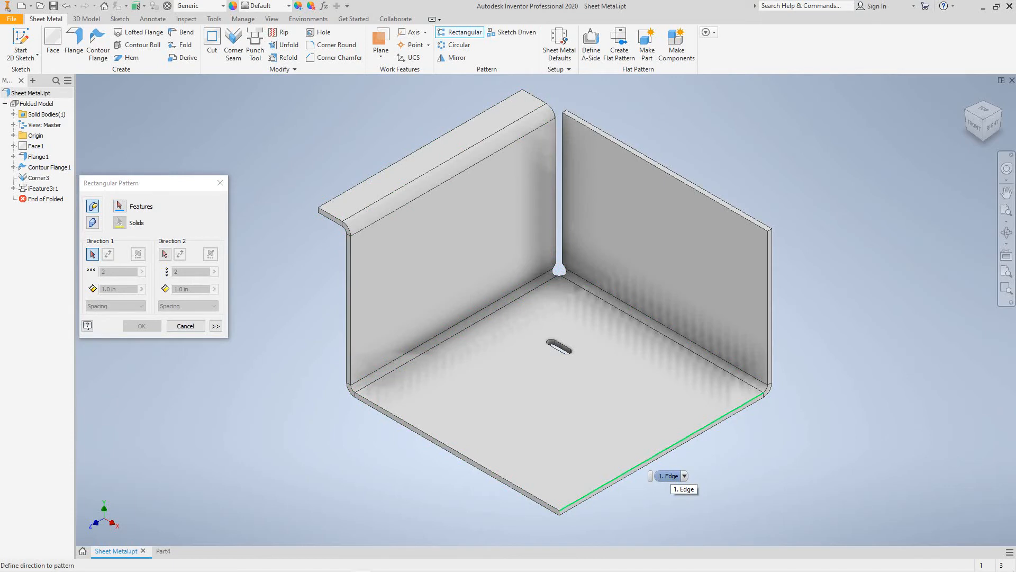
left_click(668, 476)
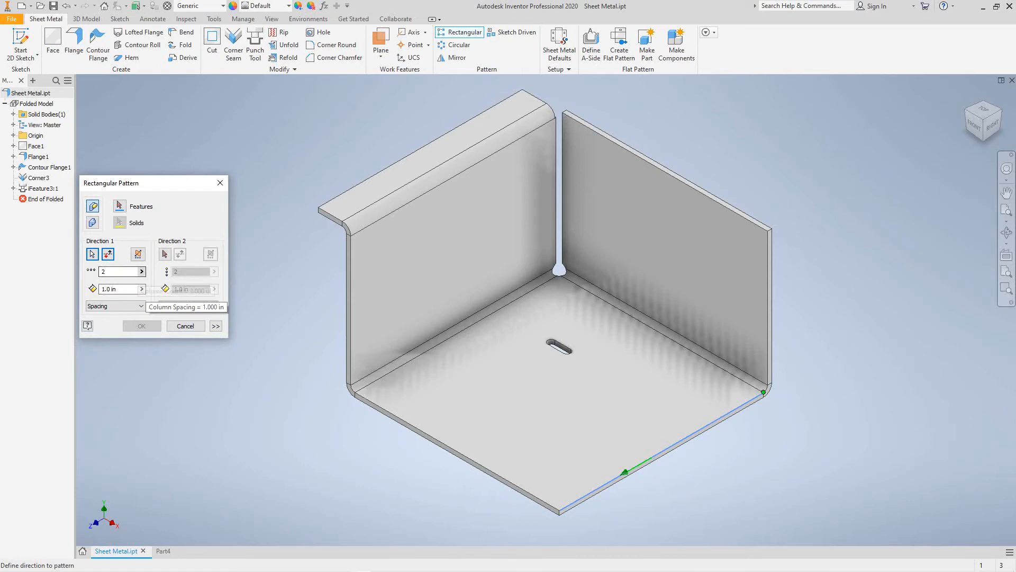
double_click(133, 272)
left_click(141, 272)
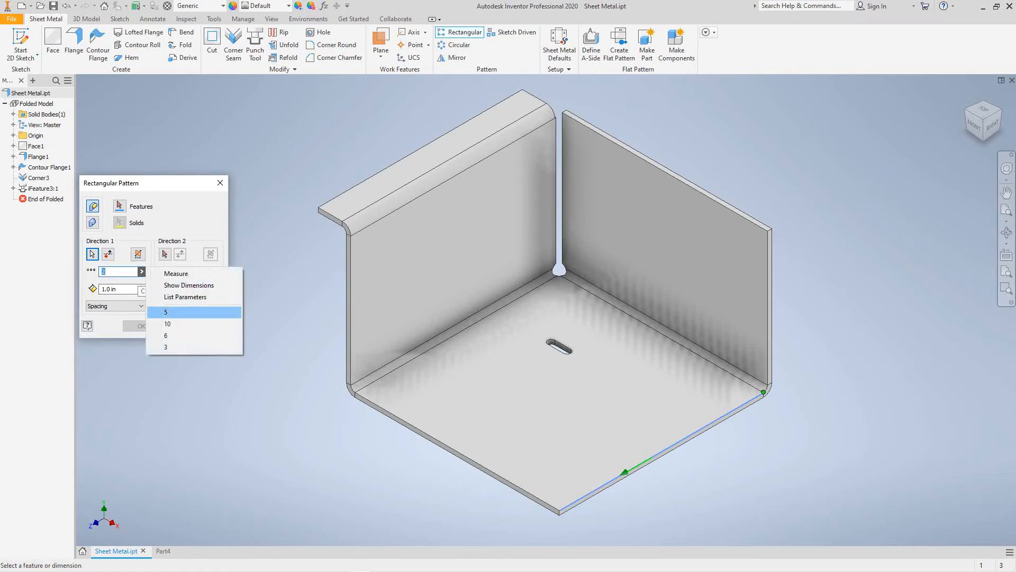
left_click(169, 312)
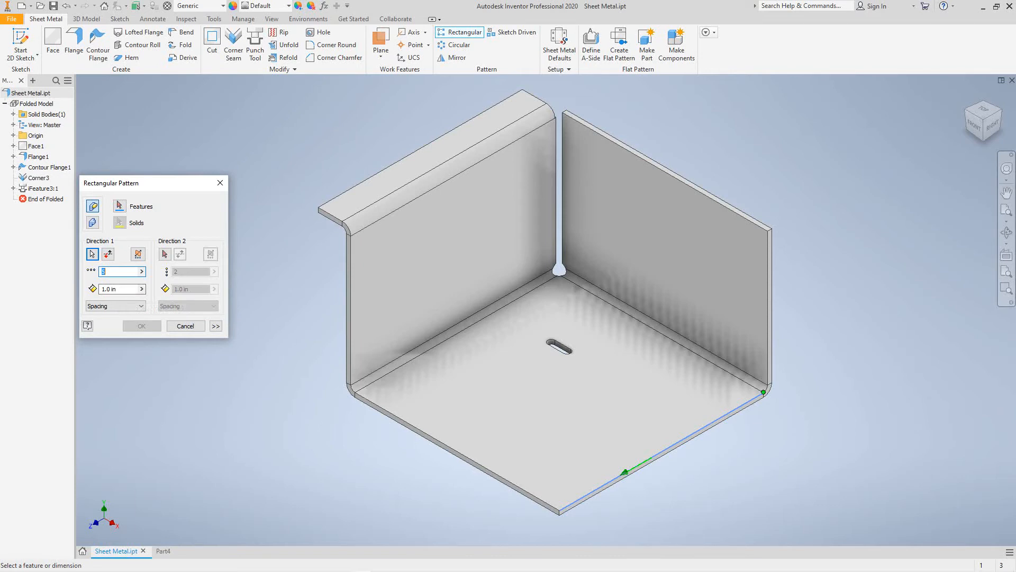
left_click(141, 289)
left_click(168, 329)
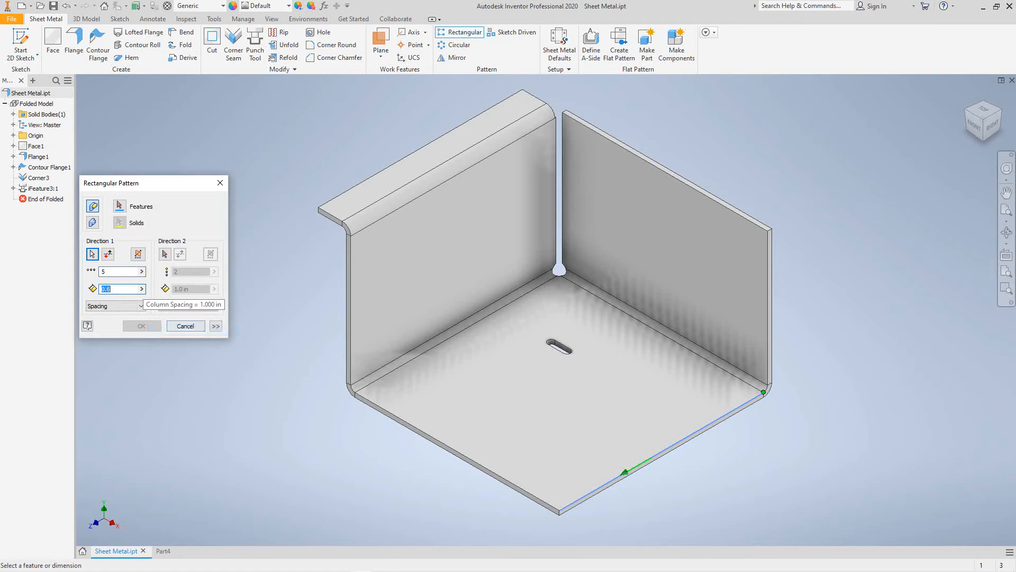
left_click(170, 327)
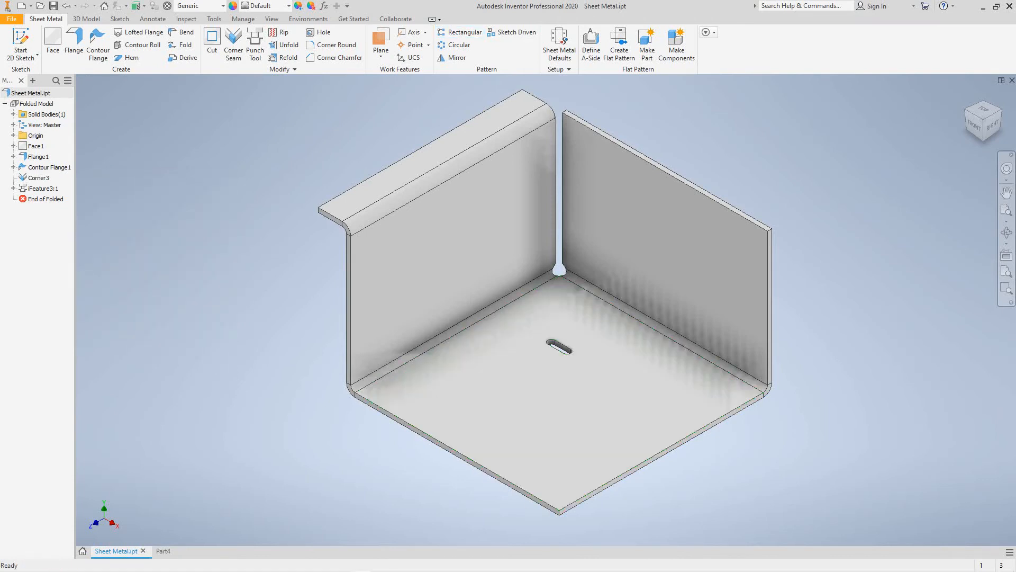
middle_click_drag(572, 402, 586, 396)
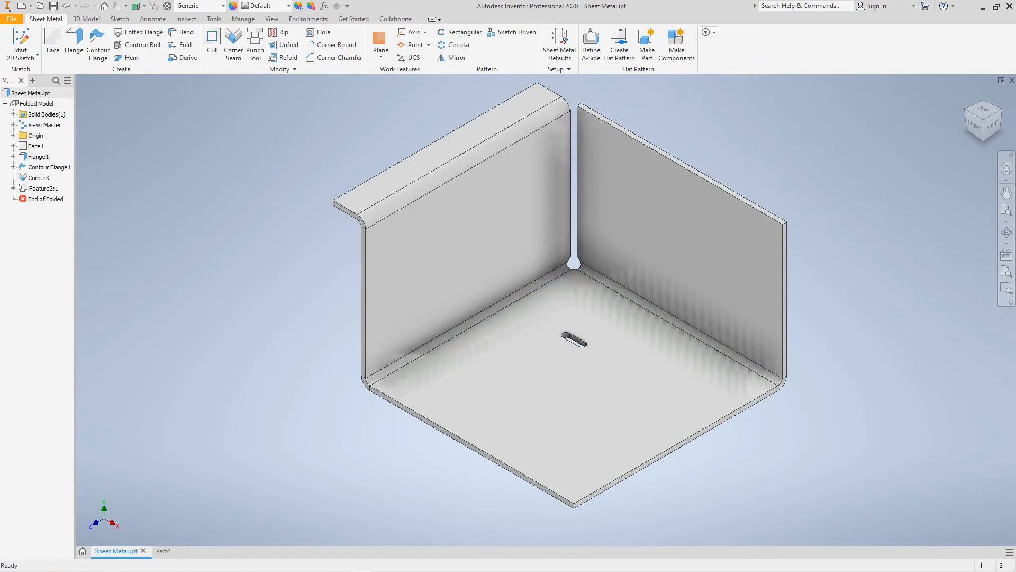
middle_click_drag(586, 395, 585, 428)
scroll(390, 135, "up", 5)
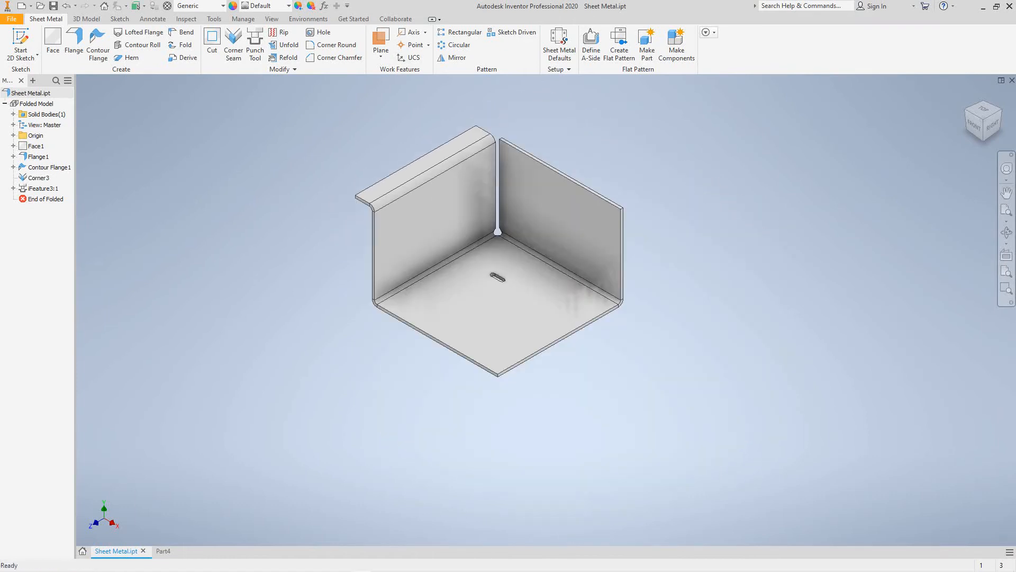
scroll(391, 135, "down", 6)
middle_click_drag(391, 135, 348, 107)
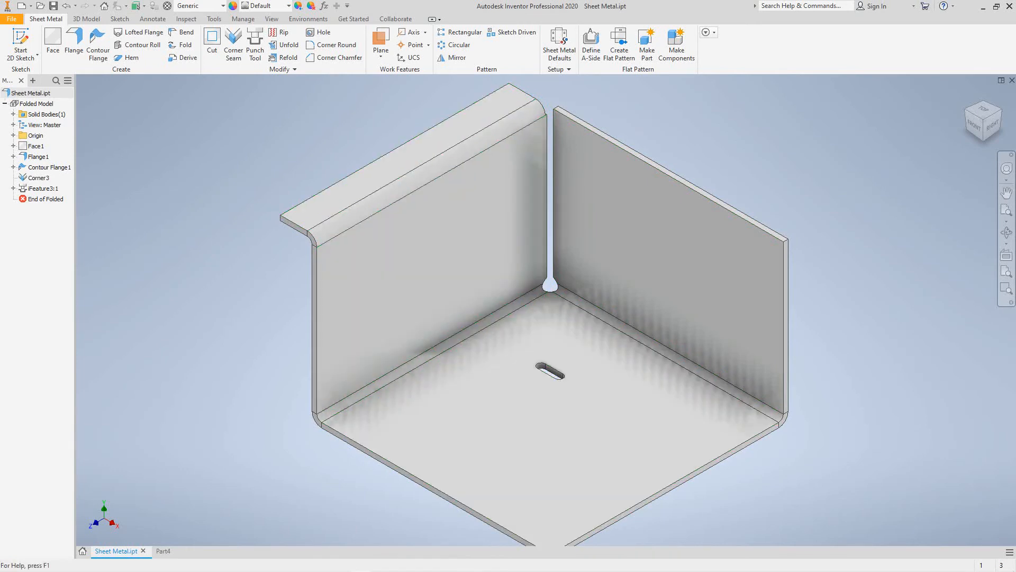
- Start a rectangular pattern of the base slot along the lower-right base edge
left_click(459, 32)
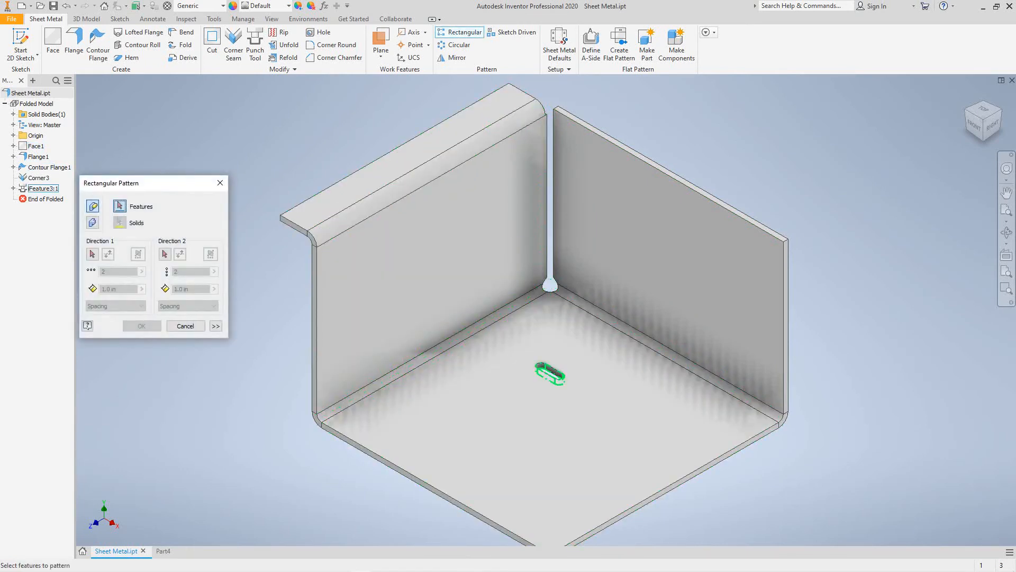
left_click(551, 372)
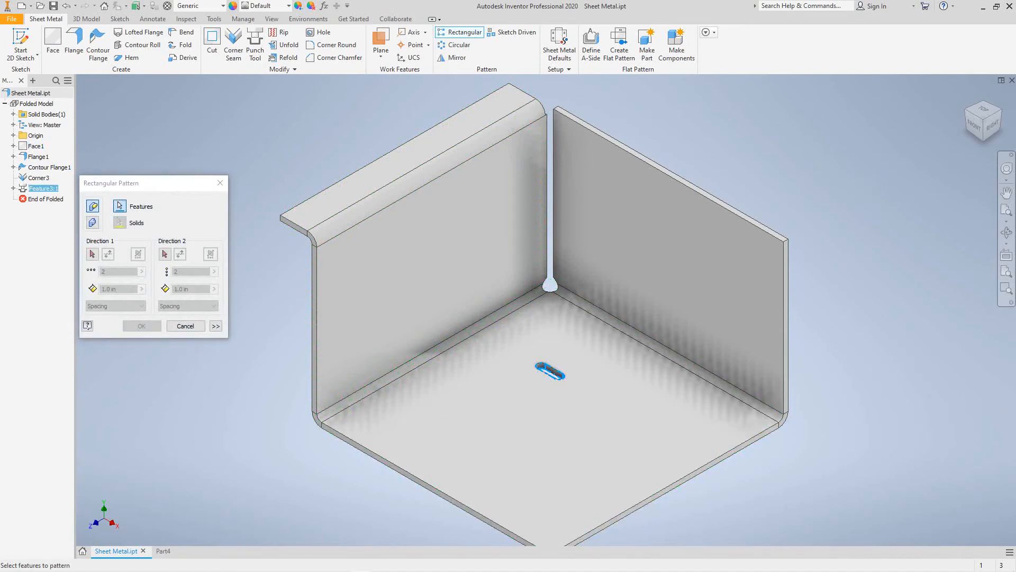
middle_click_drag(551, 371, 605, 334)
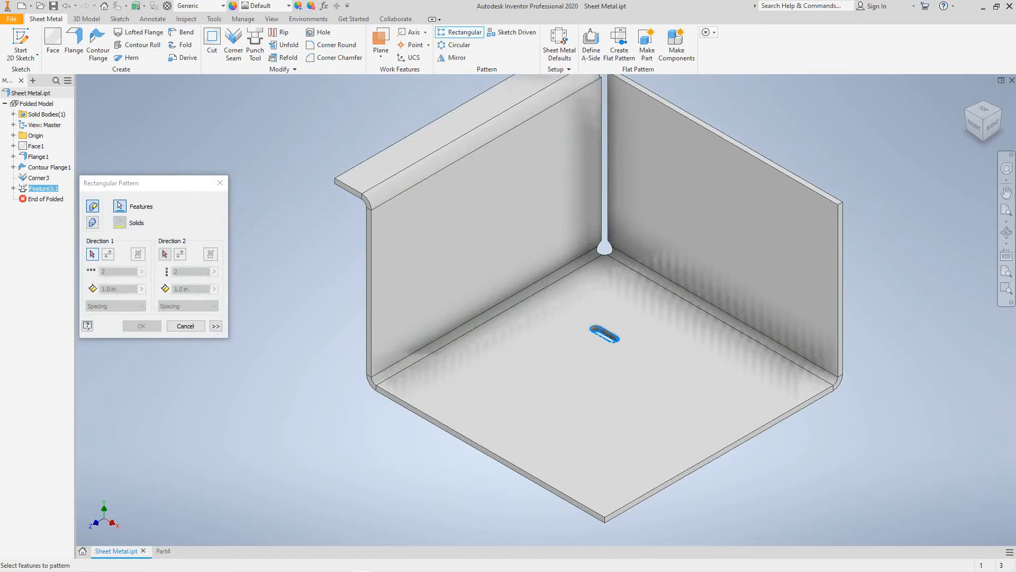
left_click(92, 254)
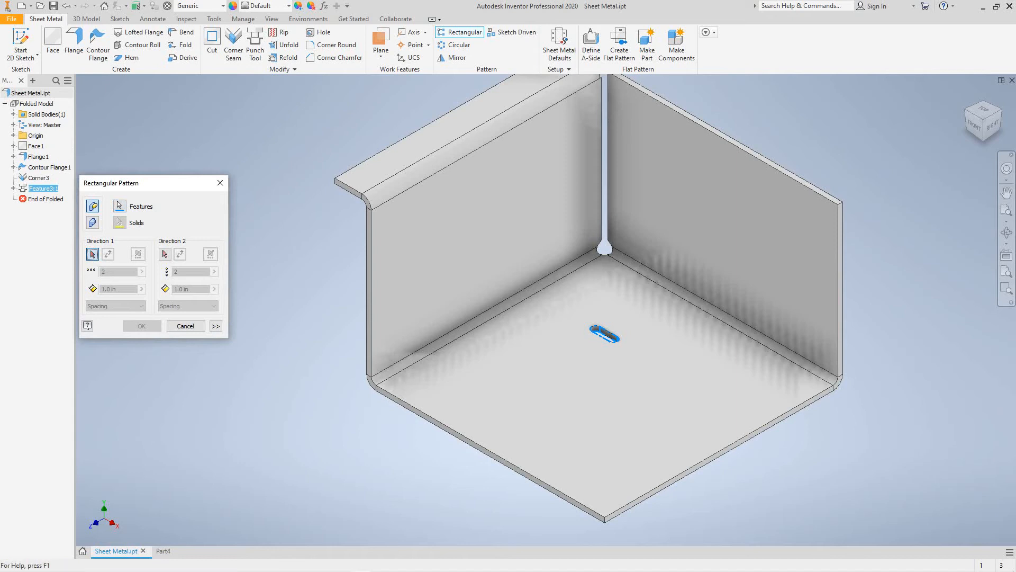
left_click(688, 470)
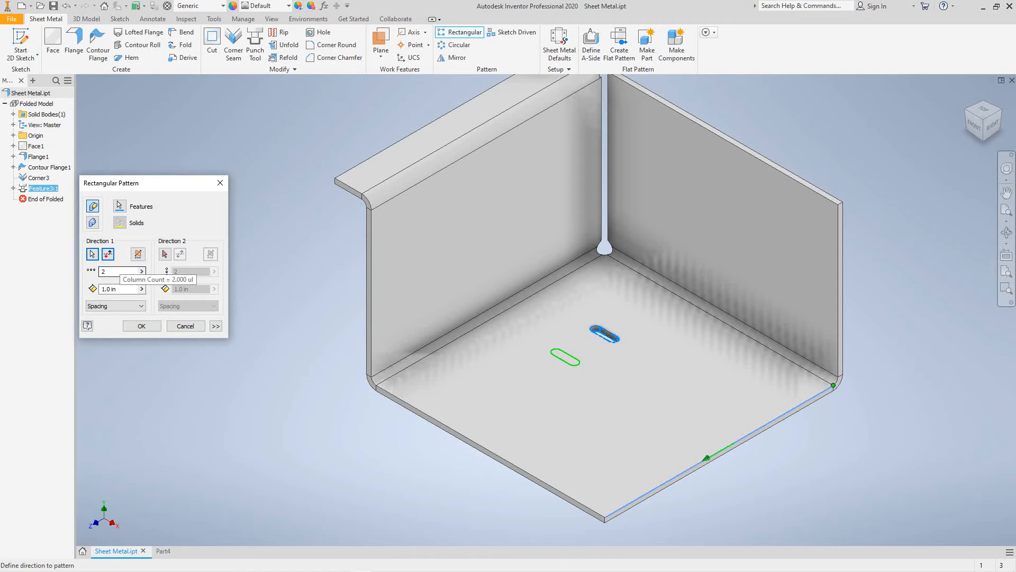
- Set the pattern to 5 copies spaced 0.6 apart
left_click(141, 272)
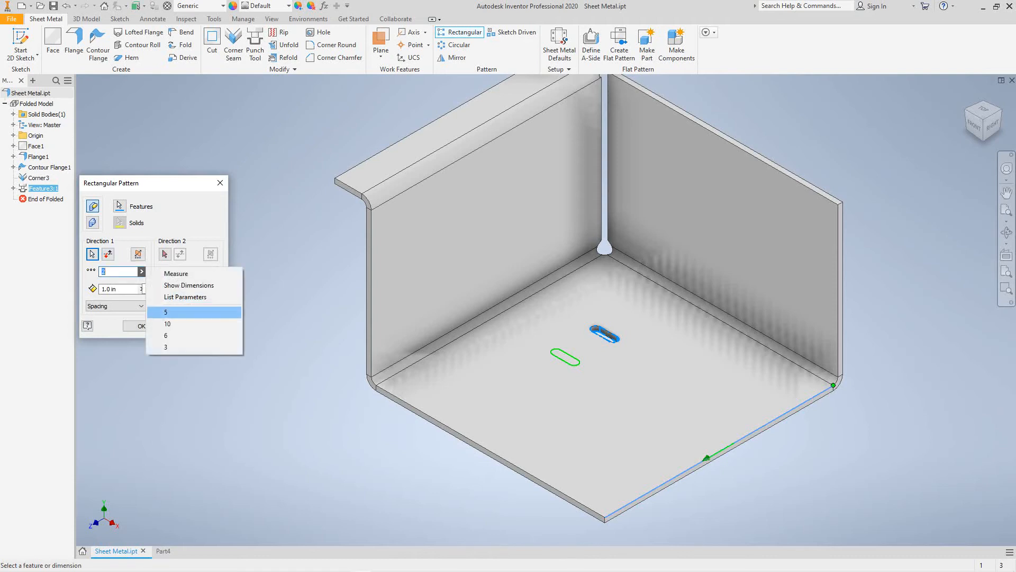
left_click(166, 312)
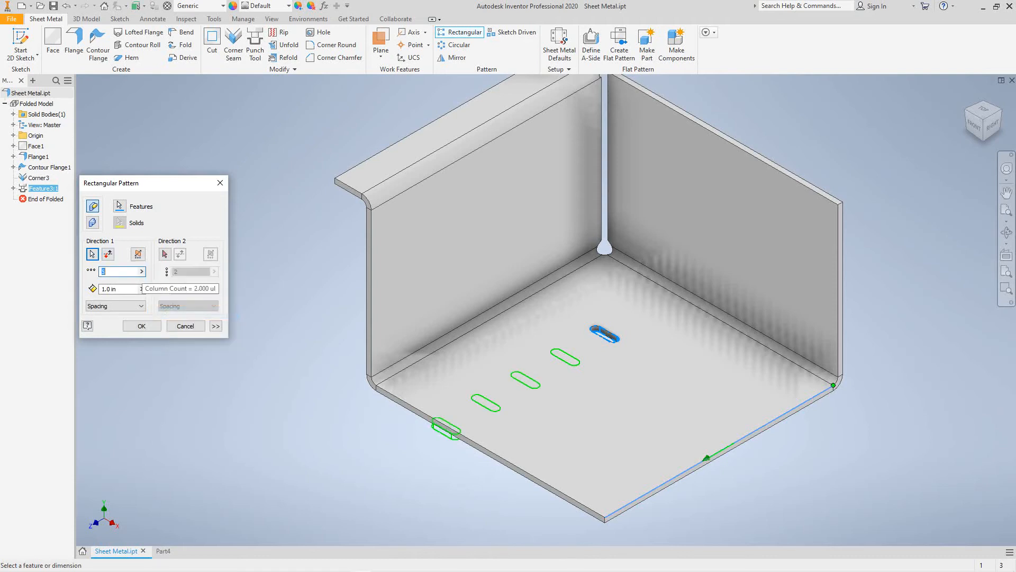
left_click(141, 289)
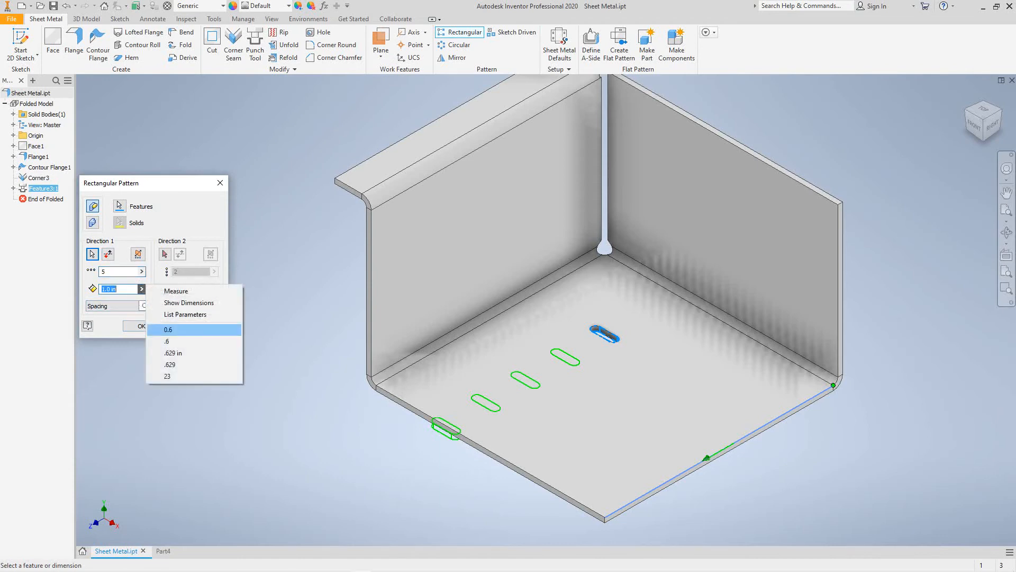
left_click(168, 329)
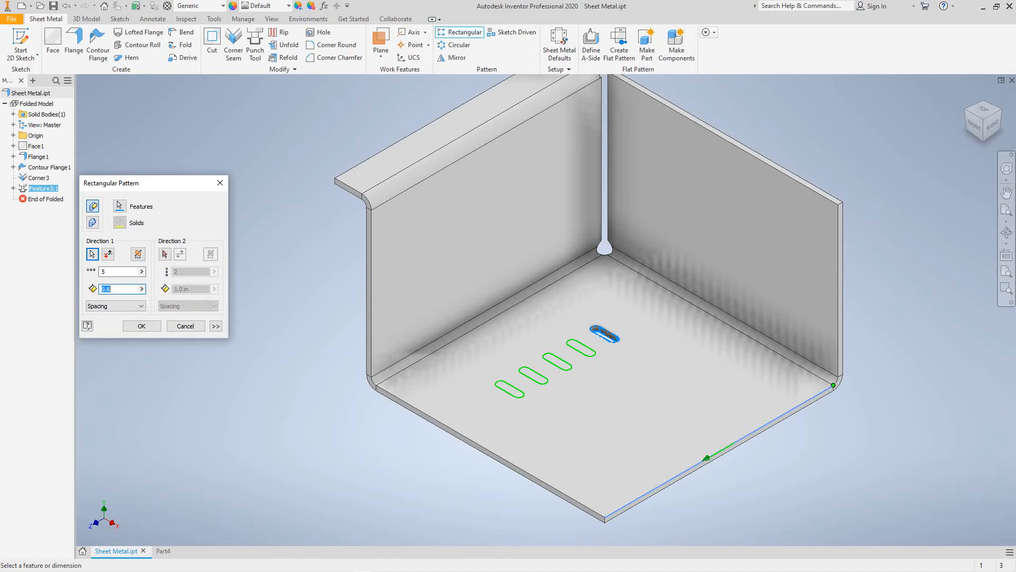
left_click(165, 255)
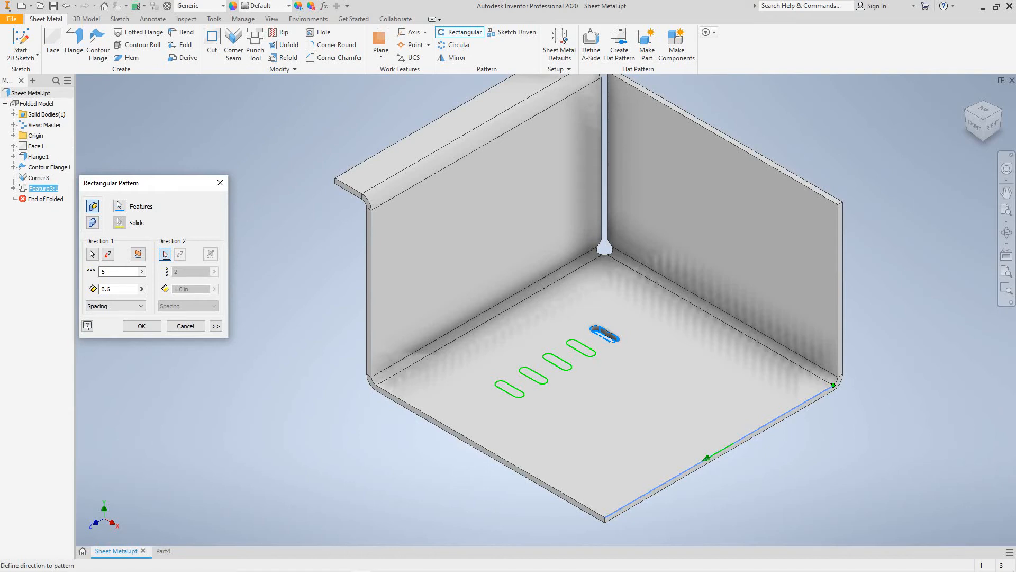
- Add a flipped second direction along the lower-left base edge with 2 in row spacing
left_click(484, 448)
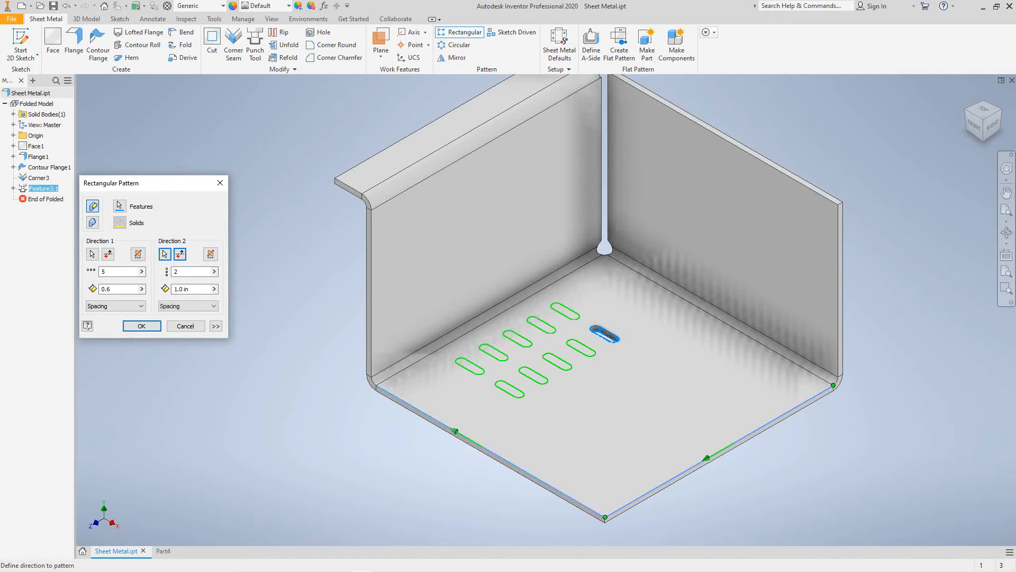
left_click(180, 254)
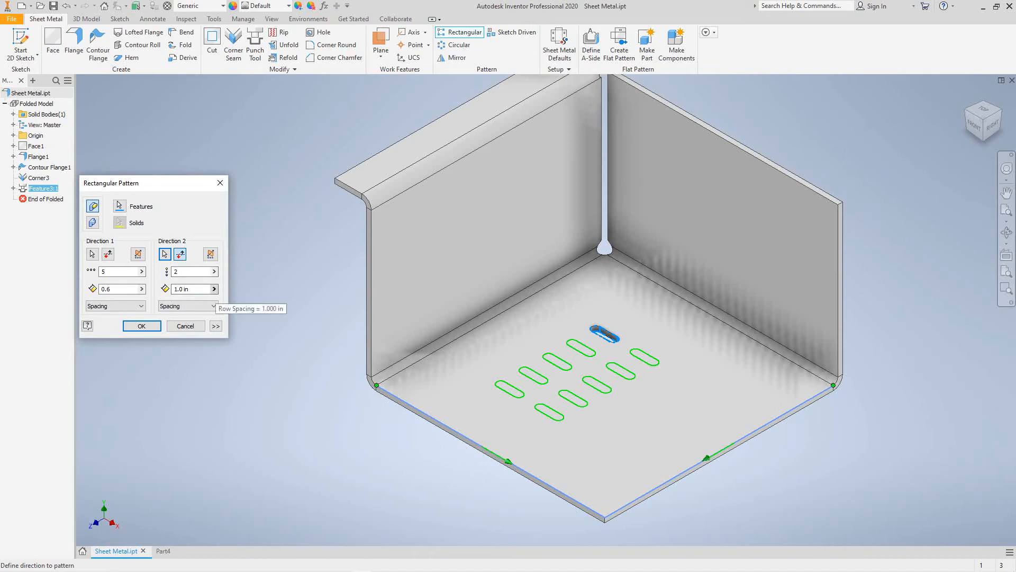
left_click(213, 289)
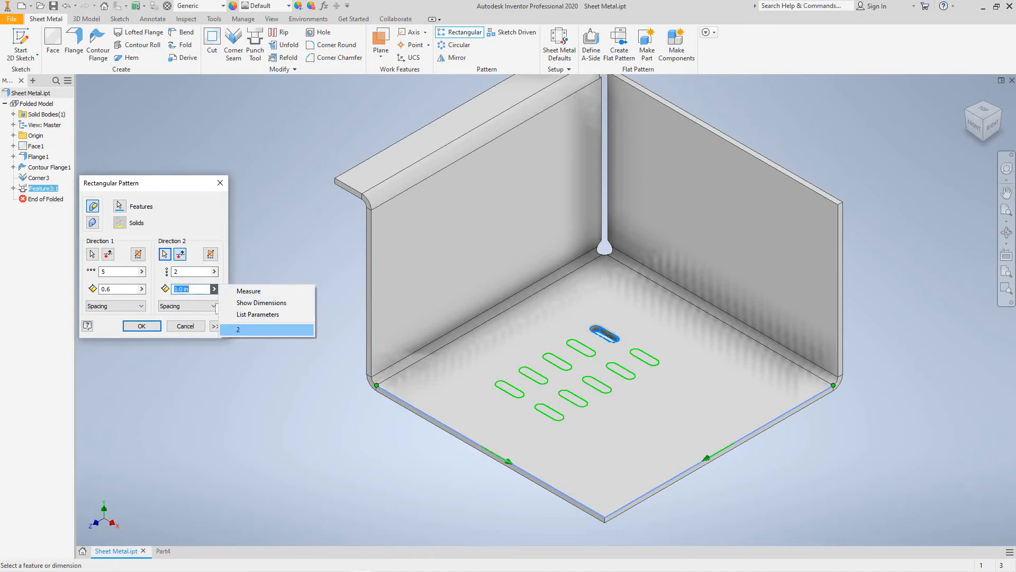
left_click(254, 329)
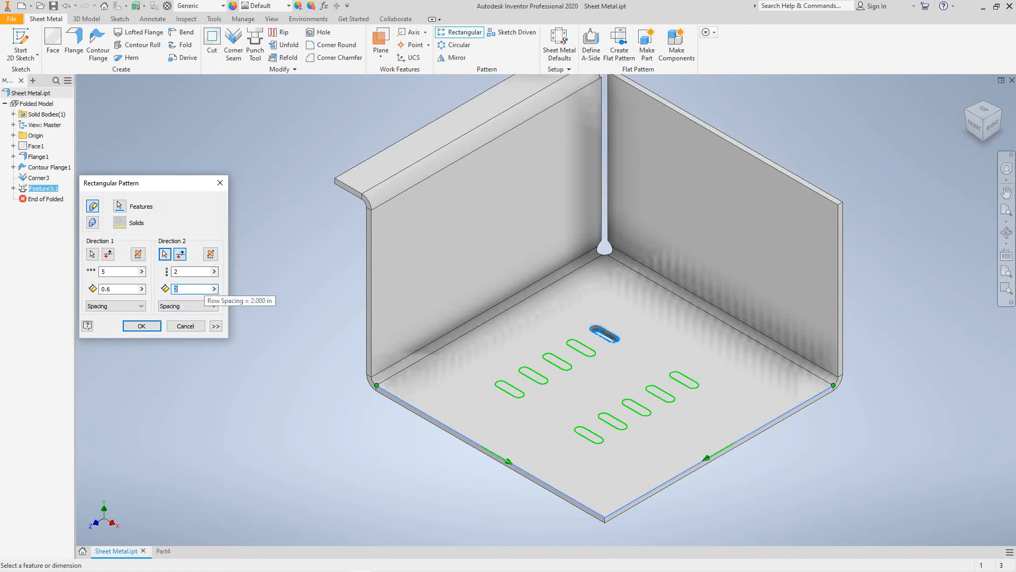
left_click(142, 326)
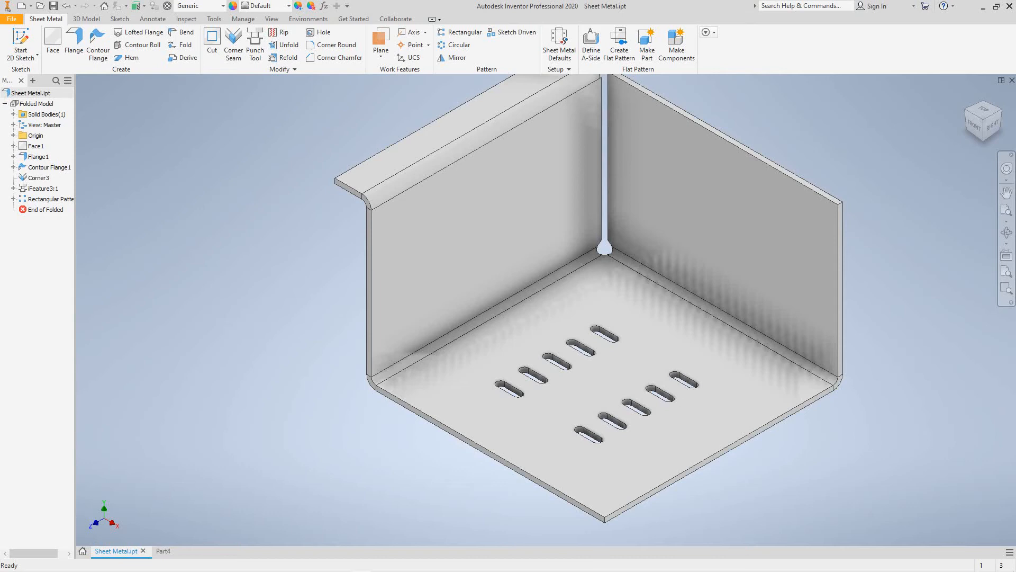
- Bring the slotted base into view and list the Plane drop-down's work plane methods
scroll(254, 404, "down", 2)
scroll(254, 403, "up", 1)
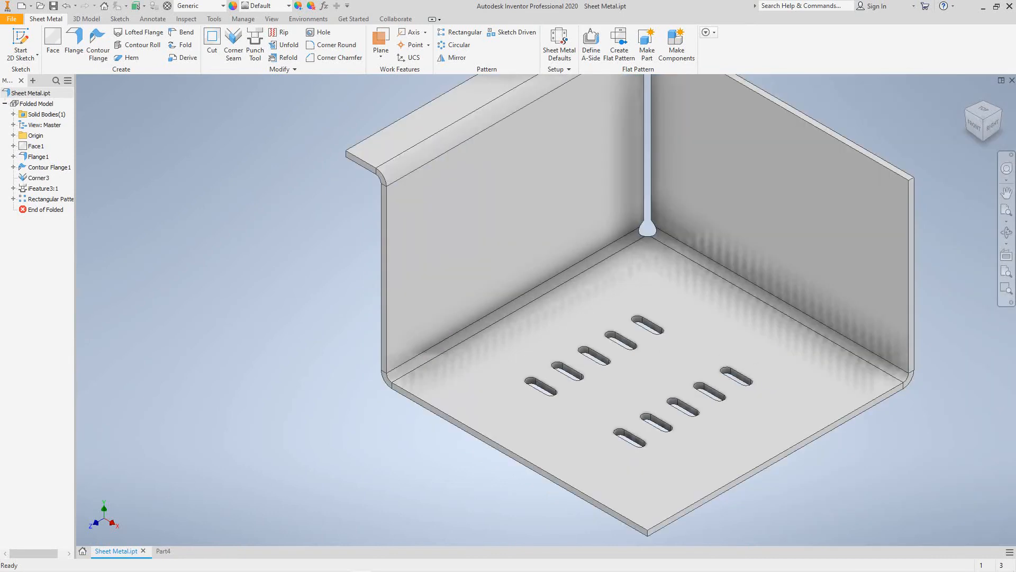
middle_click_drag(253, 403, 240, 437)
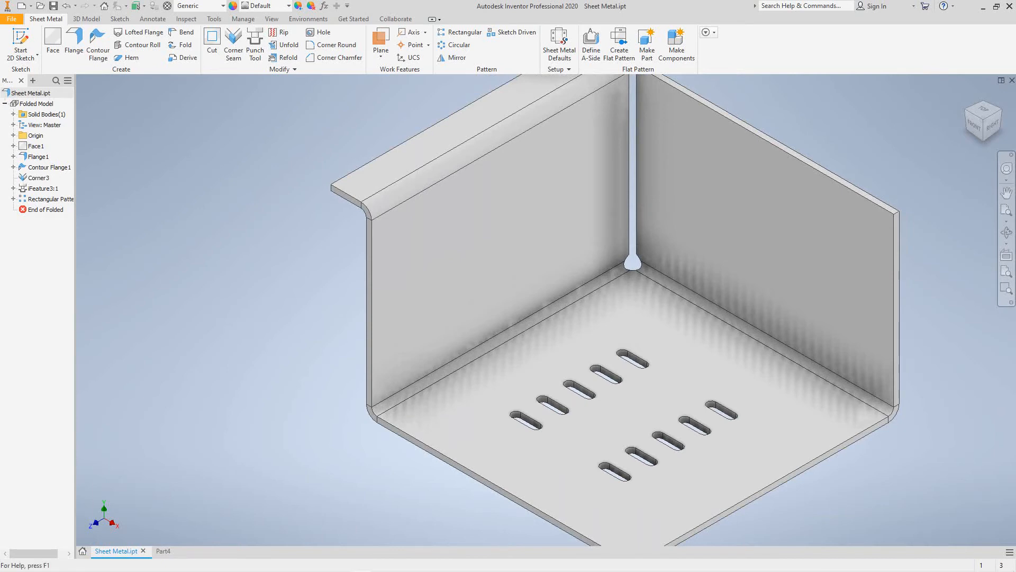
left_click(381, 53)
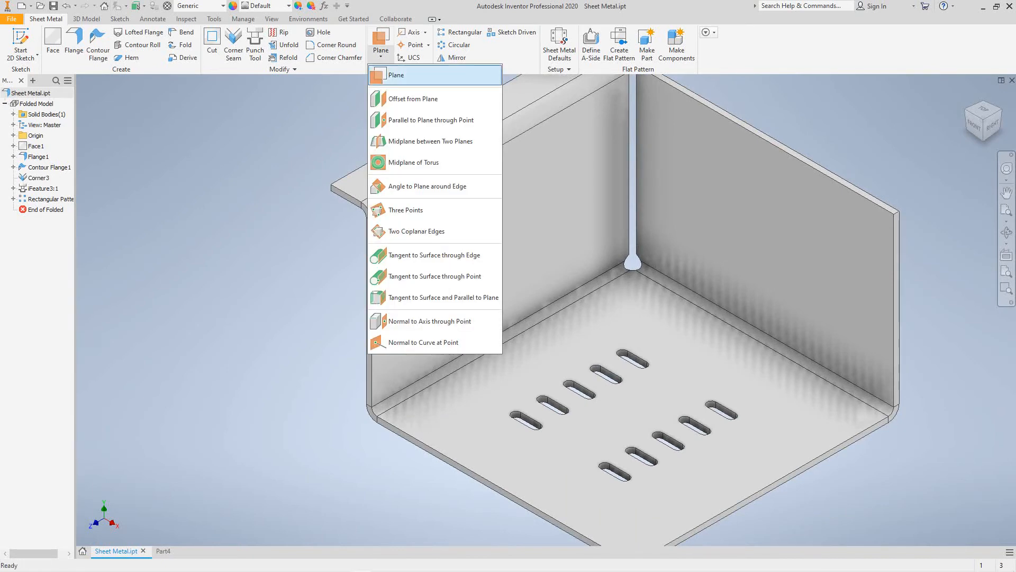
- Create Work Plane1 offset 6.3 from the right wall face, cutting across the slotted base
left_click(396, 76)
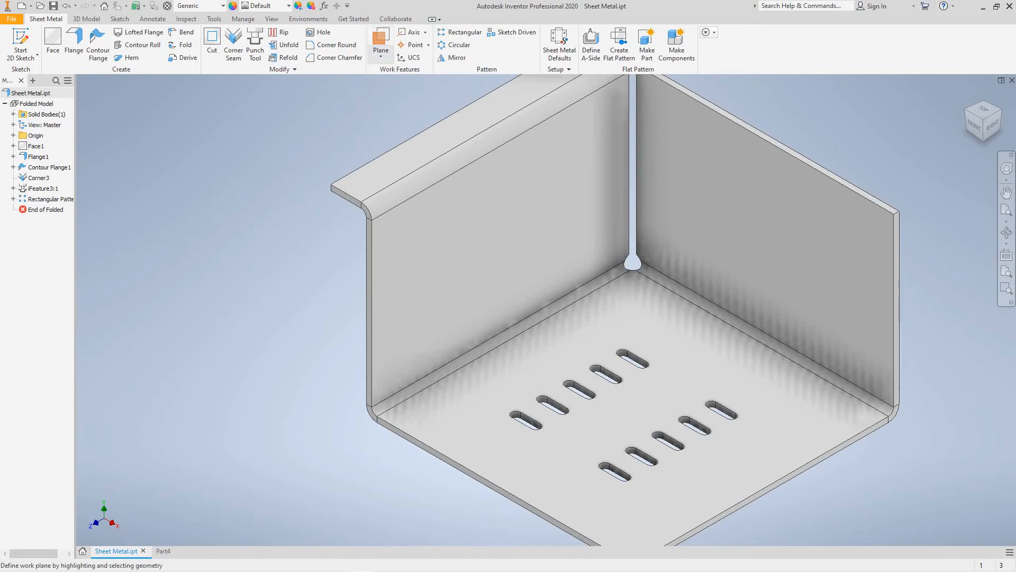
left_click(381, 53)
left_click(413, 98)
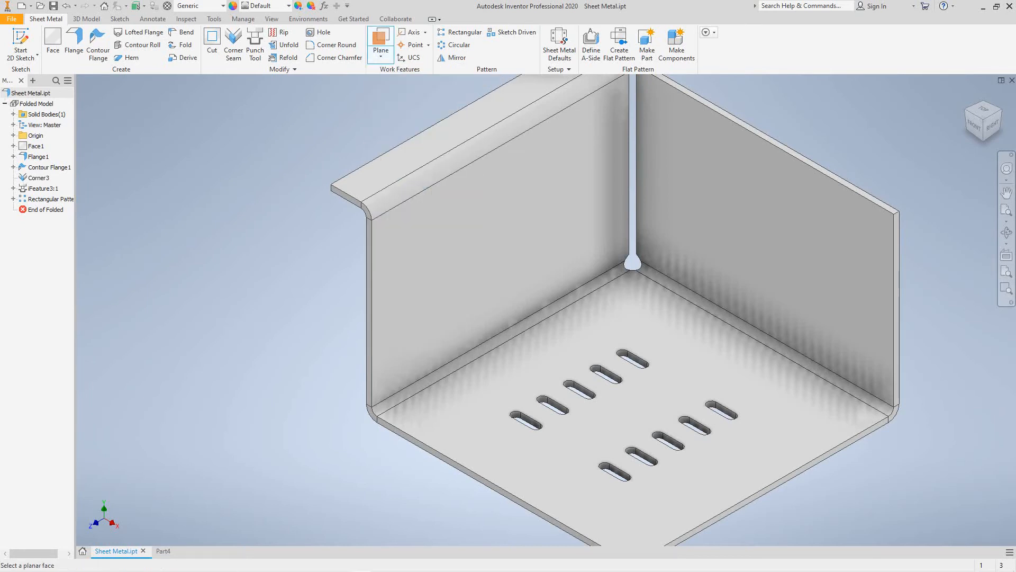
left_click(699, 275)
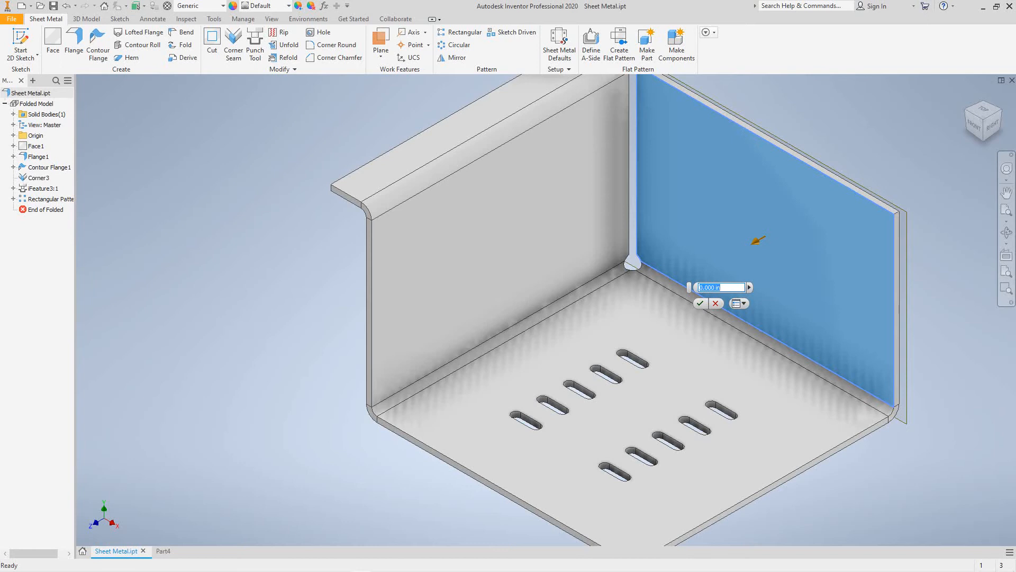
type("6.3")
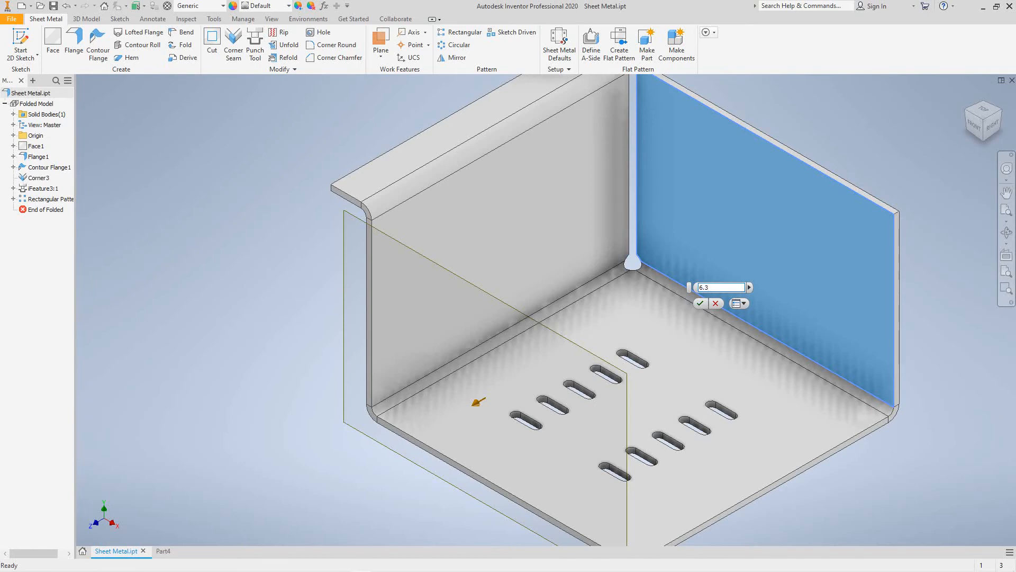
scroll(276, 286, "up", 5)
scroll(276, 285, "down", 6)
middle_click_drag(276, 285, 267, 312)
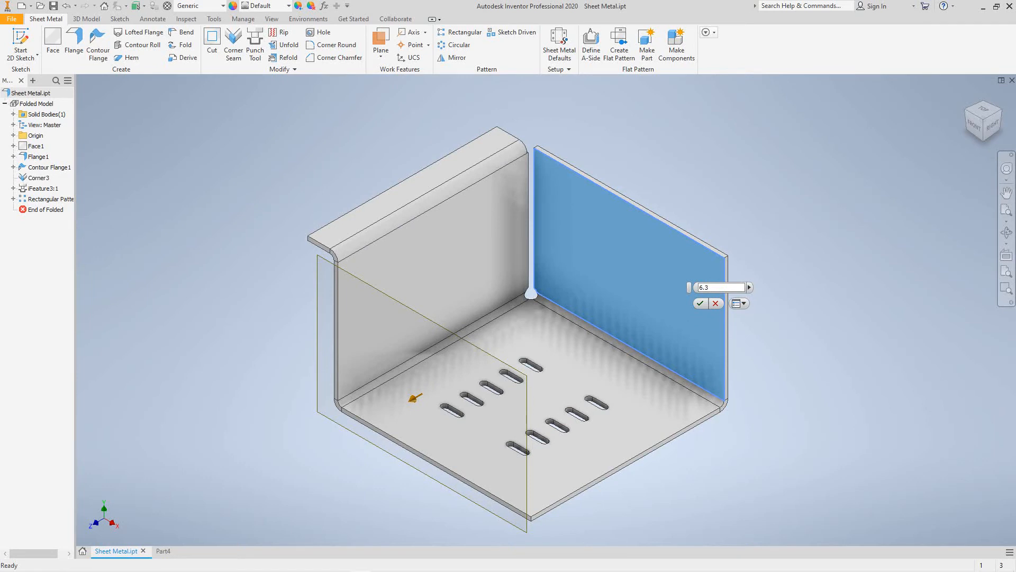
key("Return")
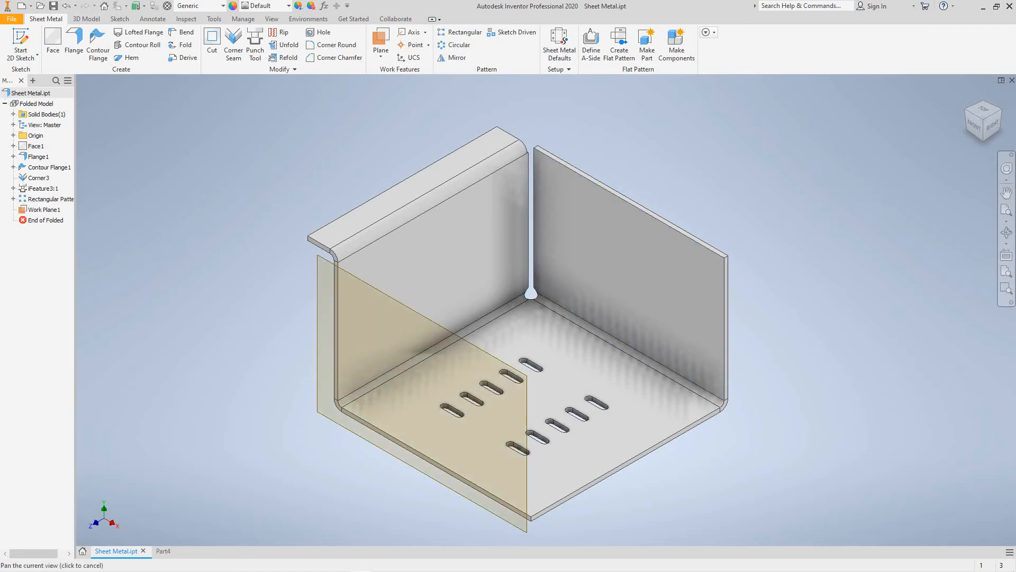
middle_click_drag(624, 276, 630, 261)
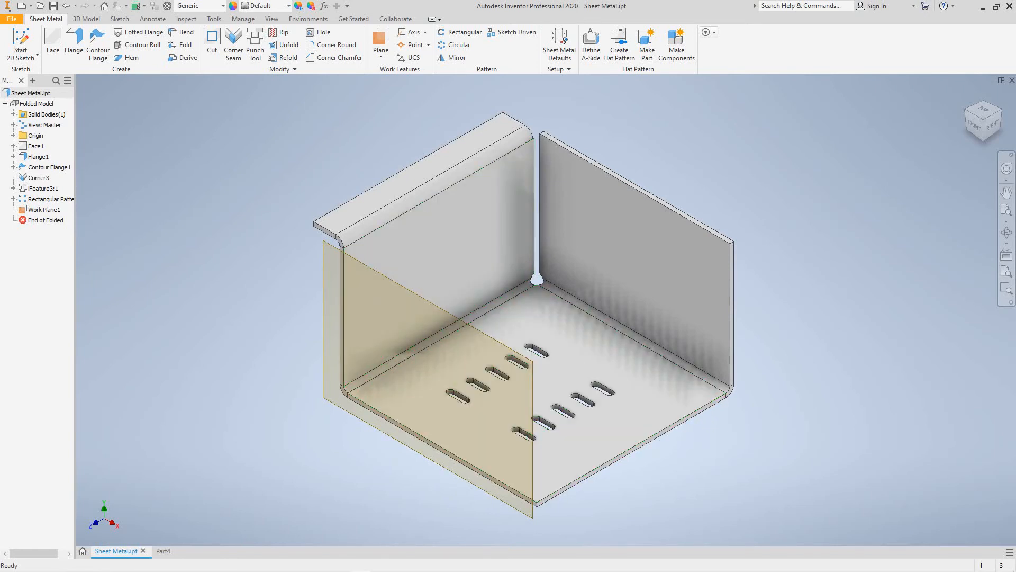
left_click(324, 347)
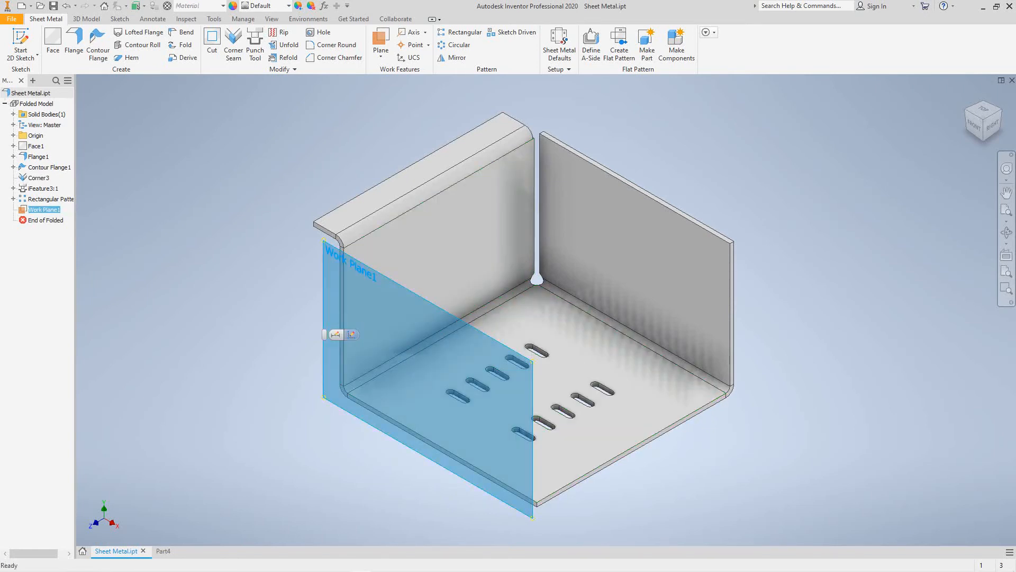
- Start Sketch5 on Work Plane1 and frame the wall profile
left_click(335, 335)
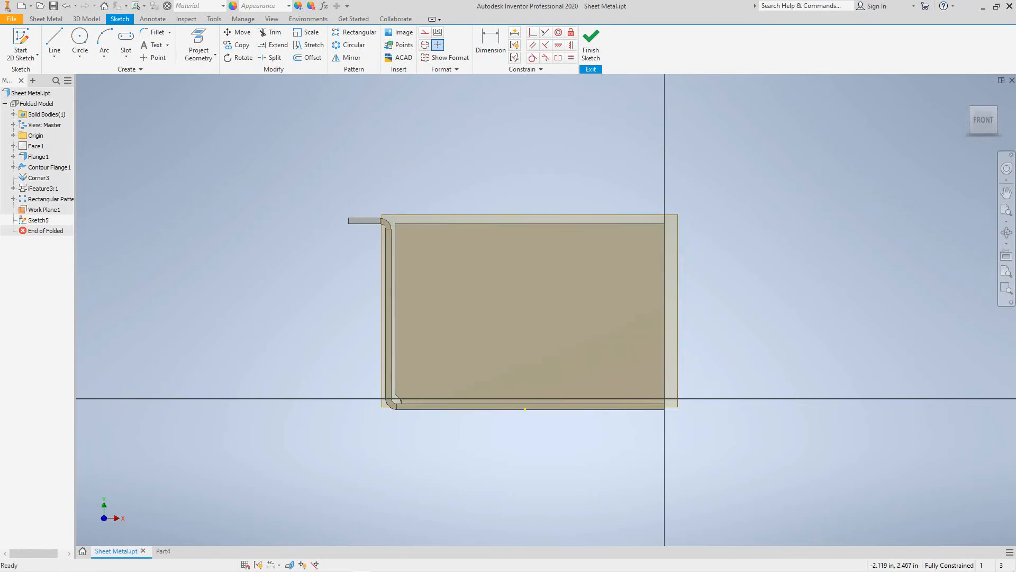
scroll(425, 297, "down", 6)
scroll(425, 297, "up", 8)
mouse_move(425, 297)
middle_mouse_down()
mouse_move(447, 311)
mouse_move(463, 300)
middle_mouse_up()
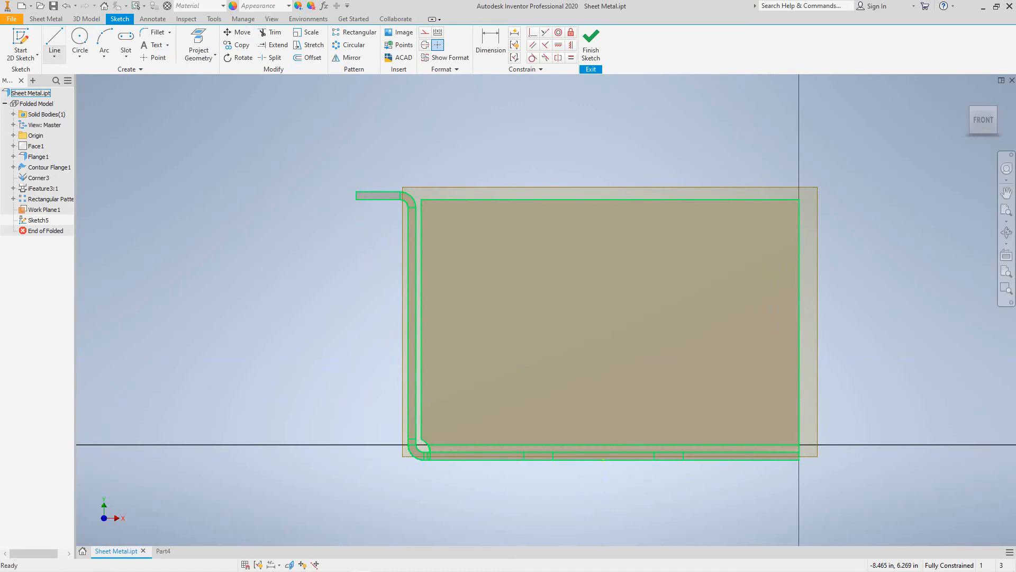
- Draw a two-point centre rectangle just left of the hemmed wall's profile
left_click(126, 55)
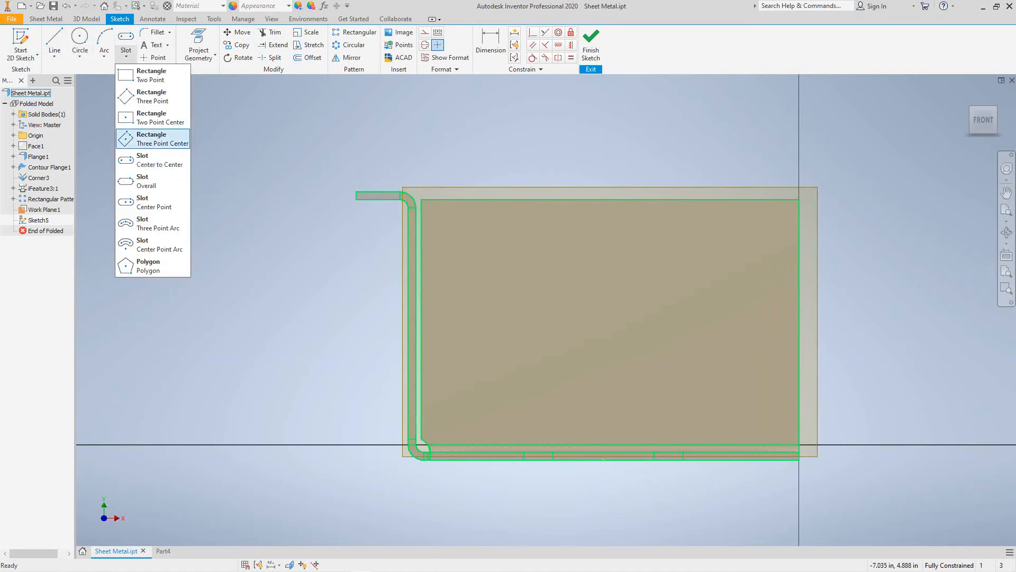
left_click(156, 118)
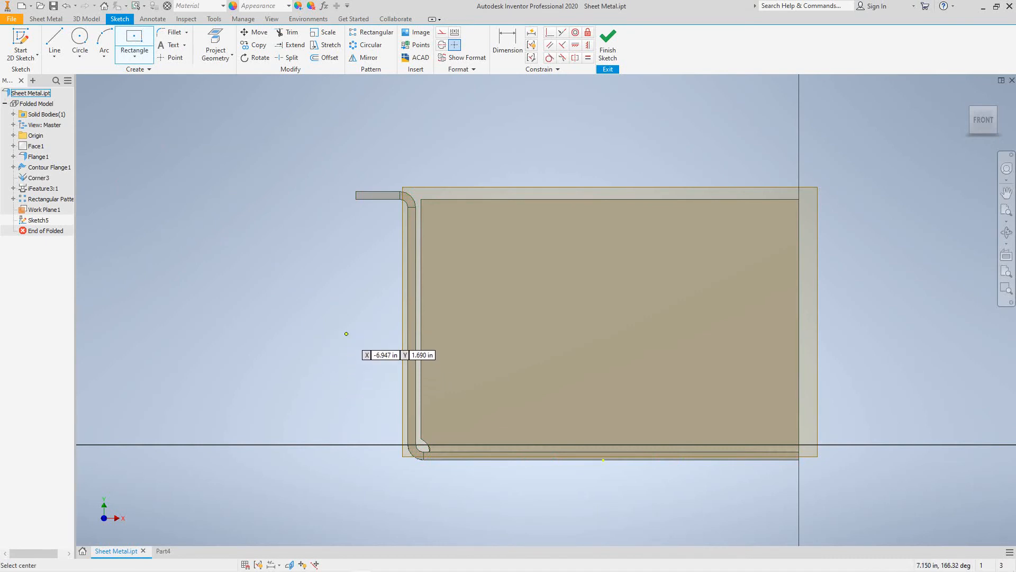
left_click(346, 335)
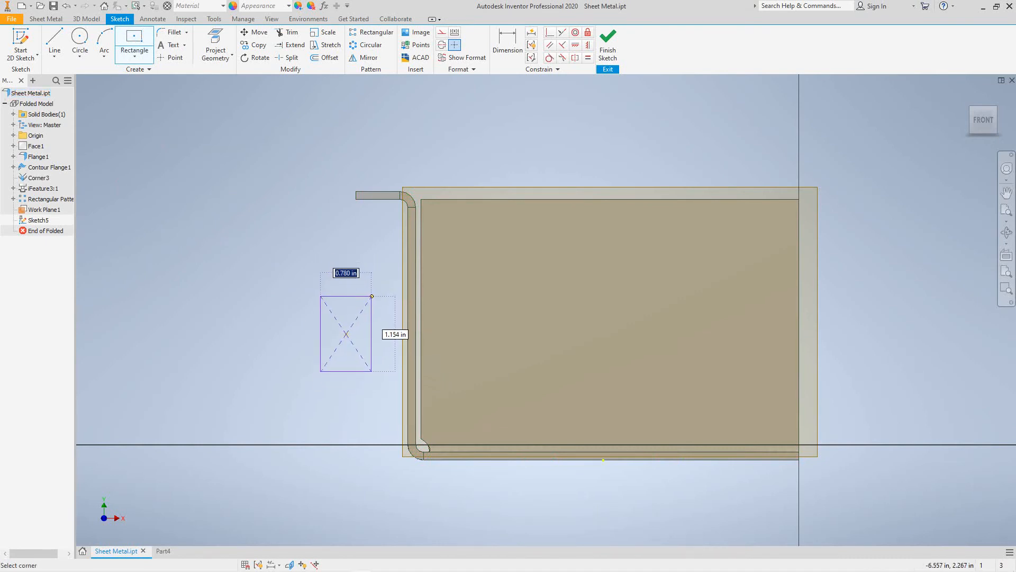
left_click(374, 293)
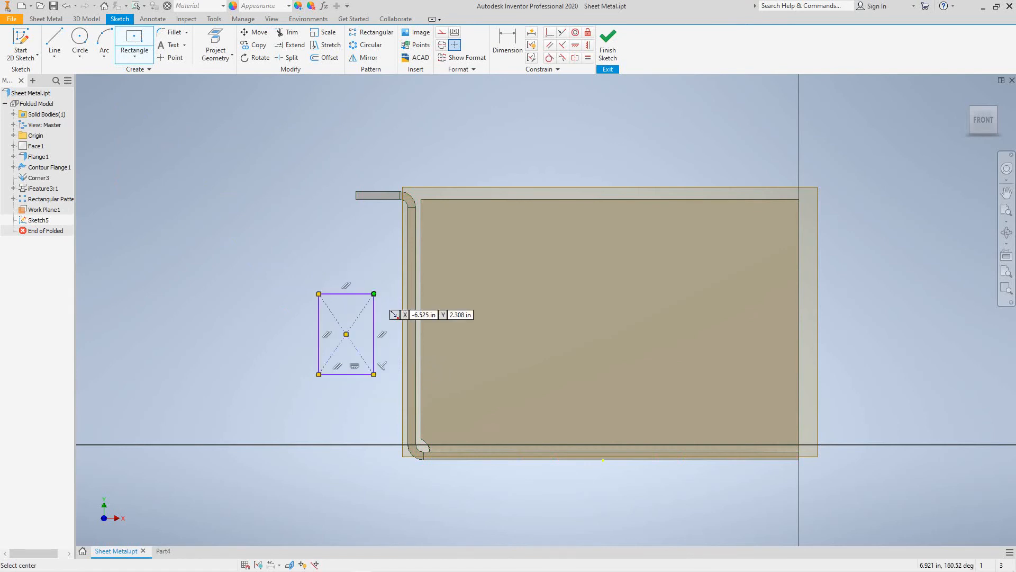
key("d")
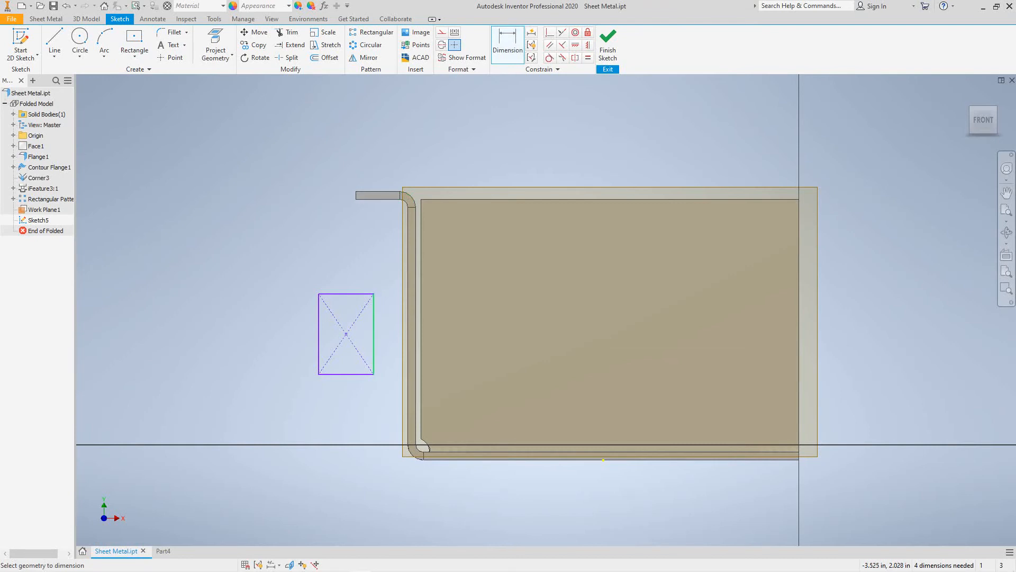
- Position the rectangle .400 from the wall's inner edge and 1.380 below the top flange
left_click(374, 334)
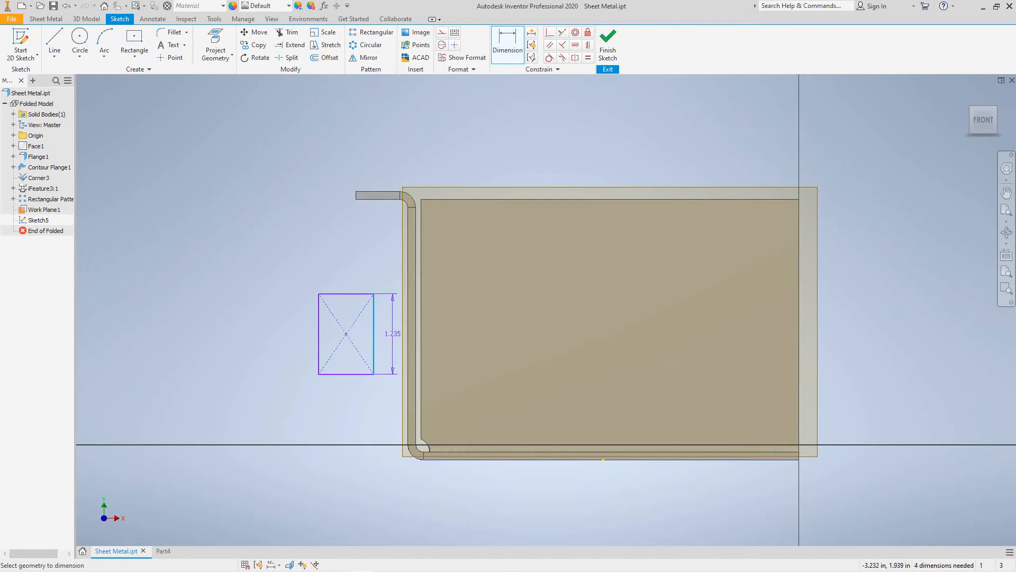
left_click(409, 318)
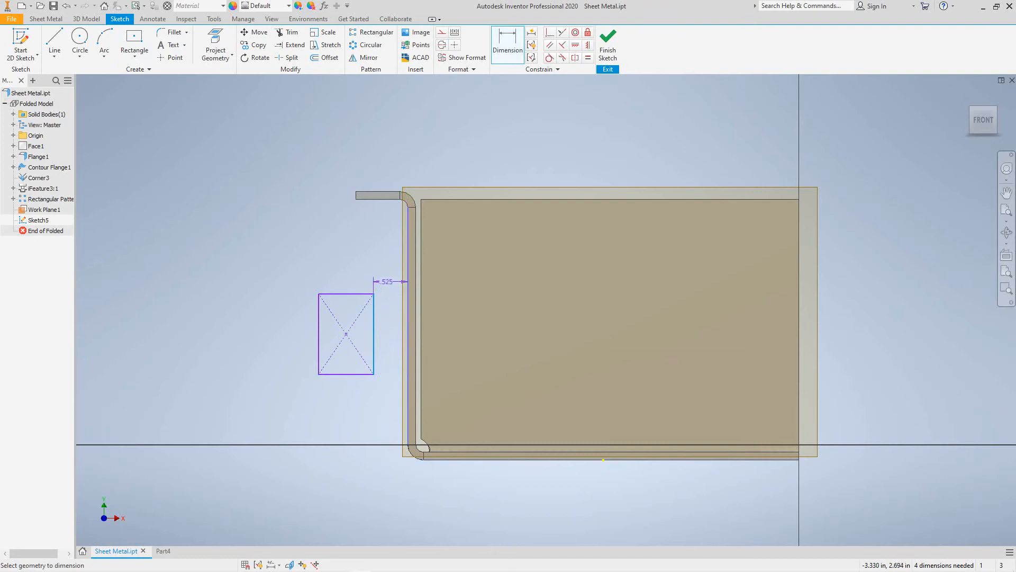
left_click(387, 270)
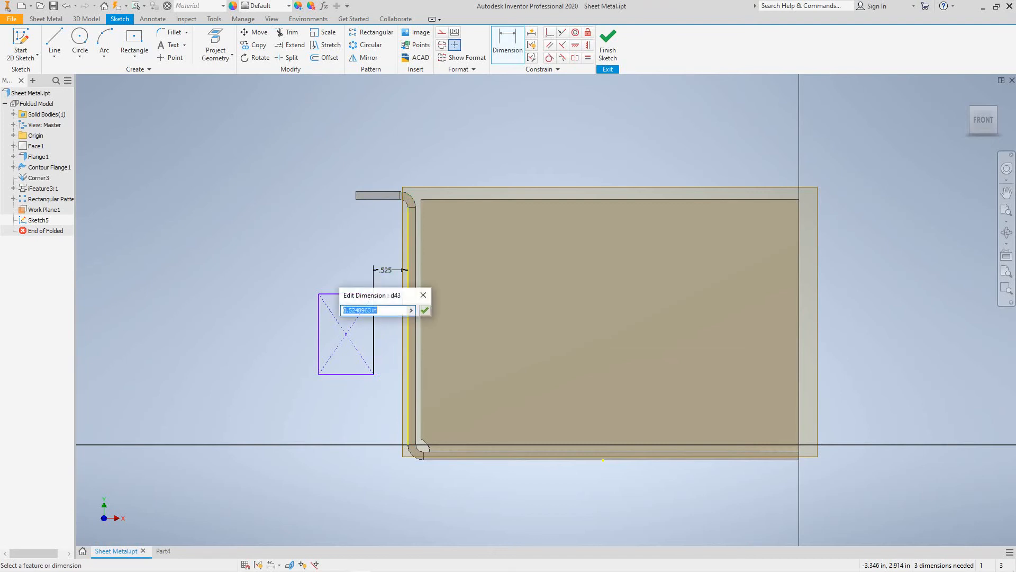
type(".400")
left_click(425, 310)
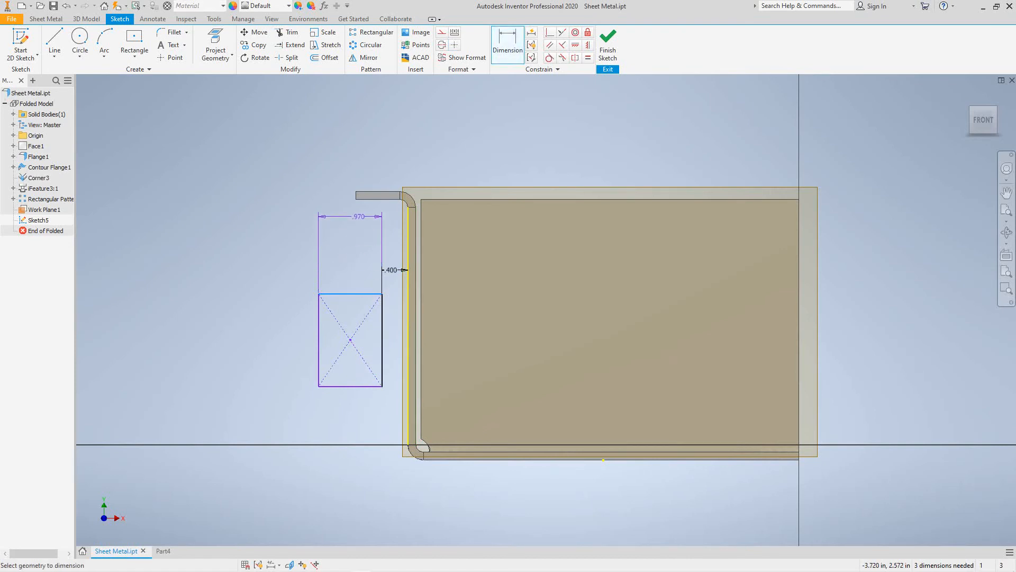
left_click(368, 199)
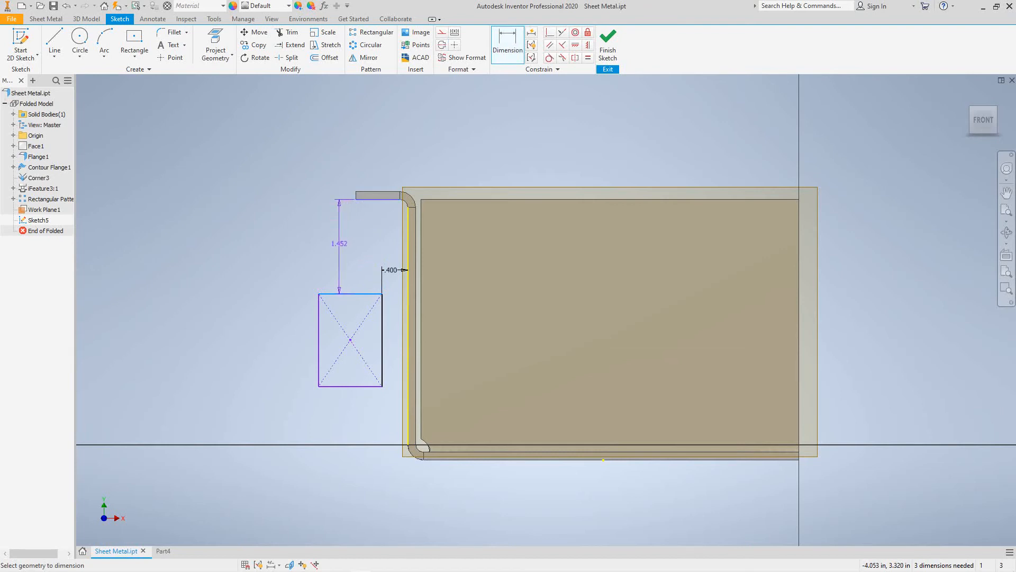
left_click(339, 243)
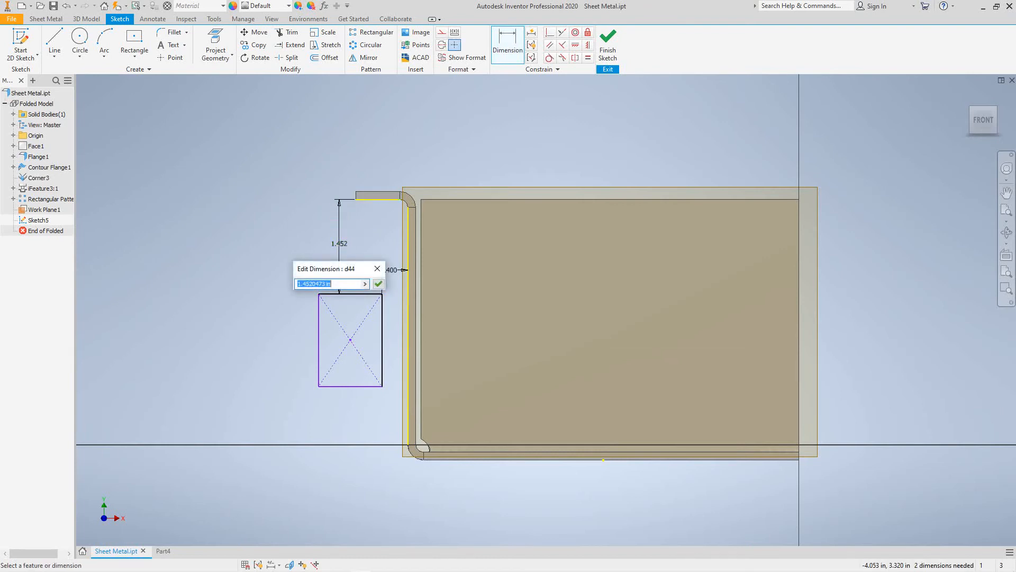
type("1.380")
left_click(378, 284)
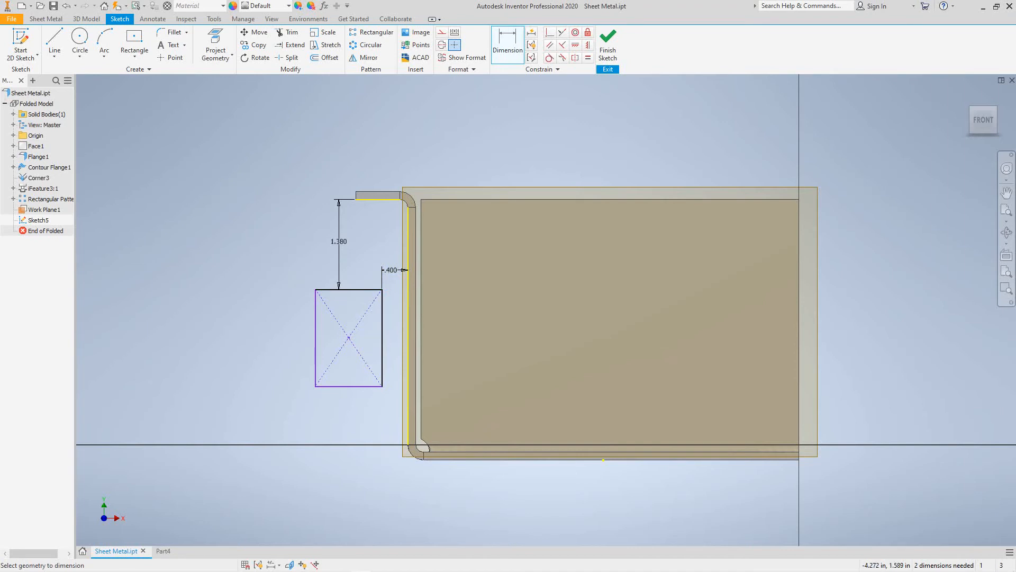
- Dimension the rectangle 1.200 tall and .8 wide
left_click(358, 289)
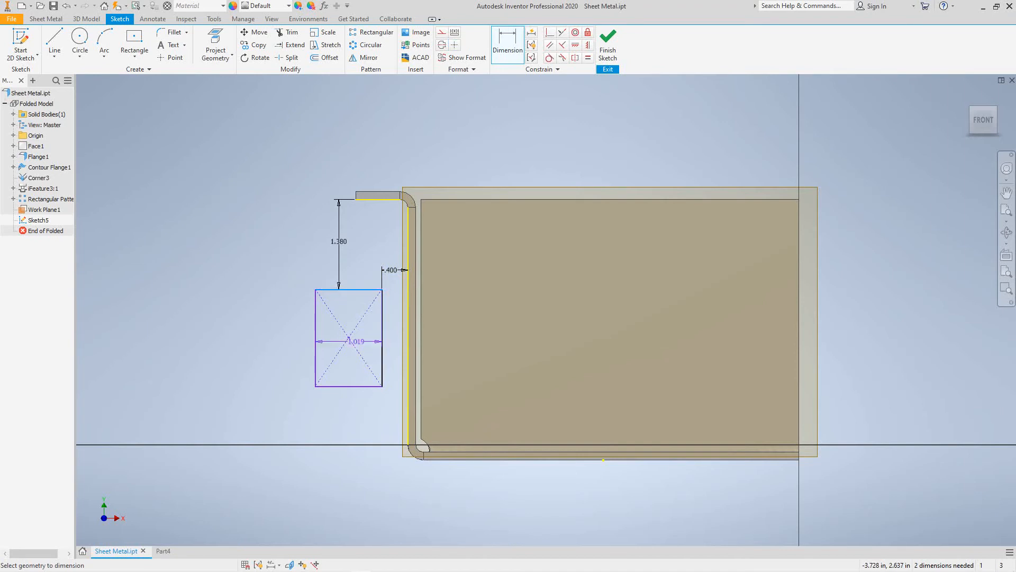
left_click(355, 387)
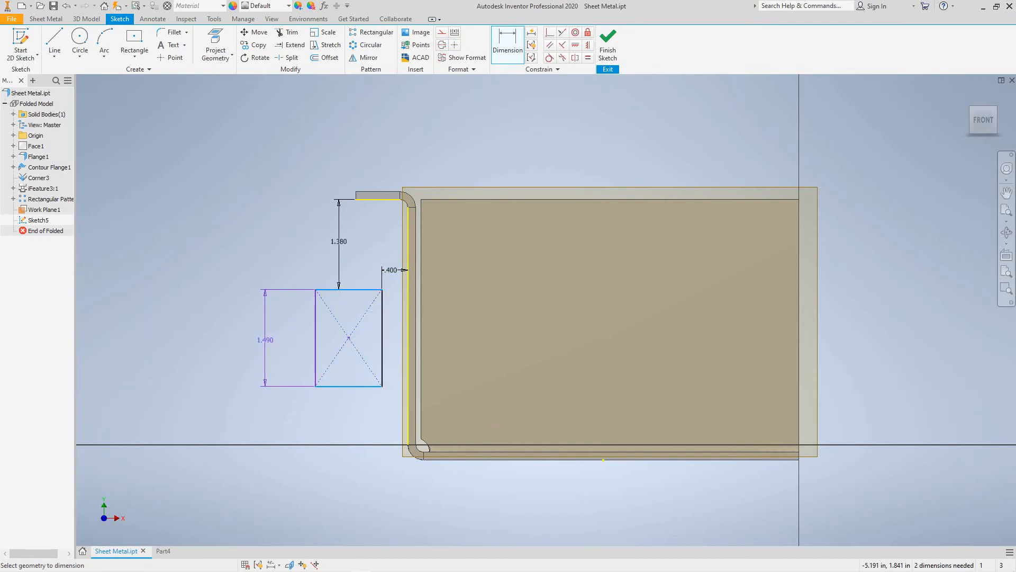
left_click(266, 340)
type("1")
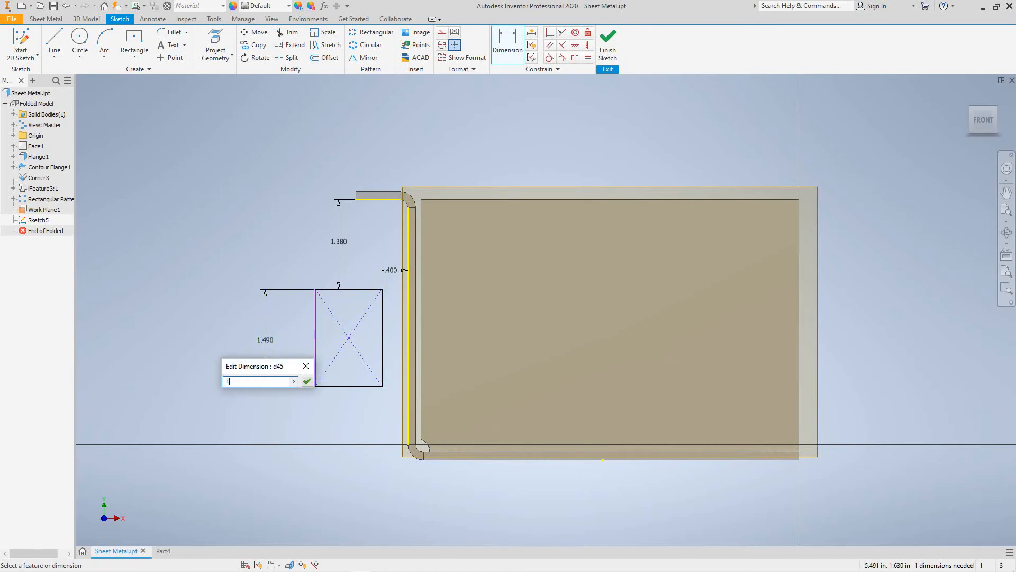
type(".200")
left_click(307, 382)
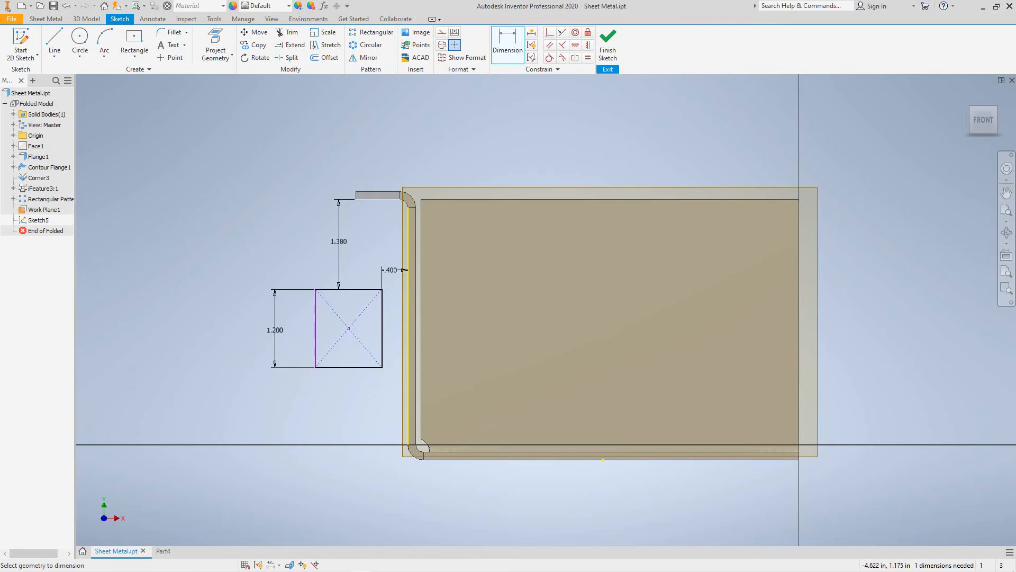
left_click(316, 338)
left_click(382, 337)
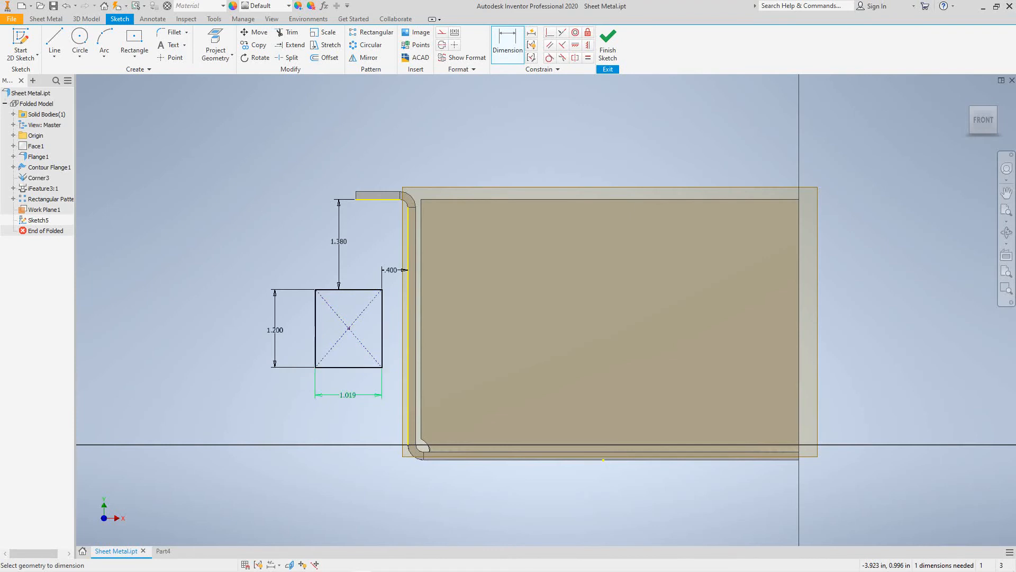
left_click(347, 396)
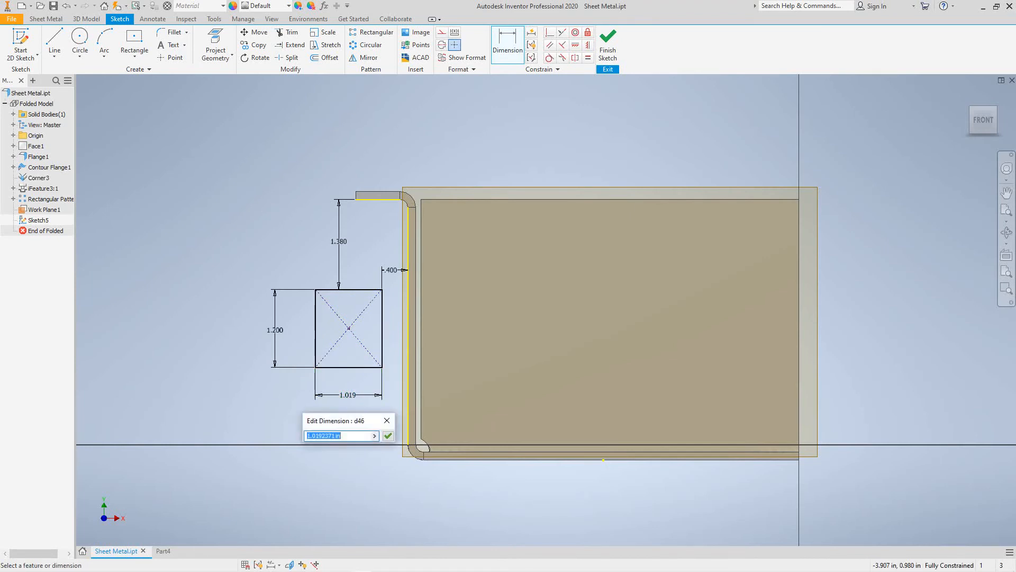
type(".8")
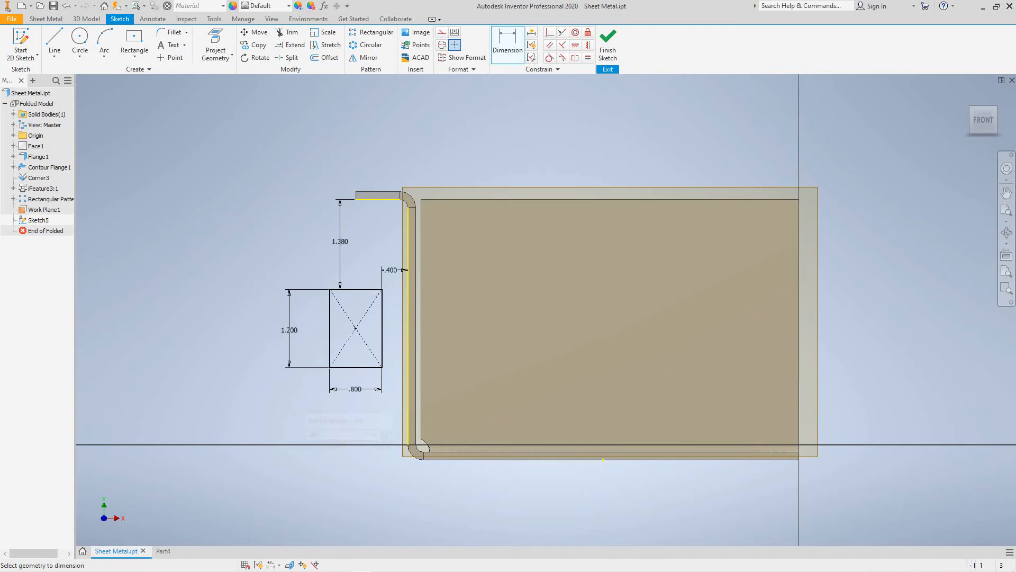
left_click(388, 435)
- Finish Sketch5 and create Face2, a flat sheet-metal tab from its rectangle
left_click(608, 45)
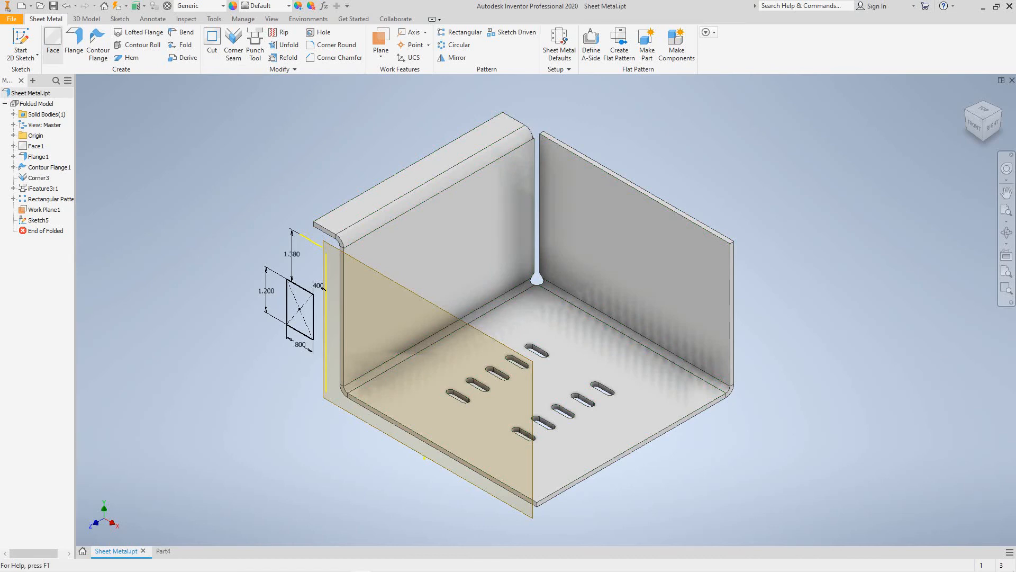
left_click(53, 45)
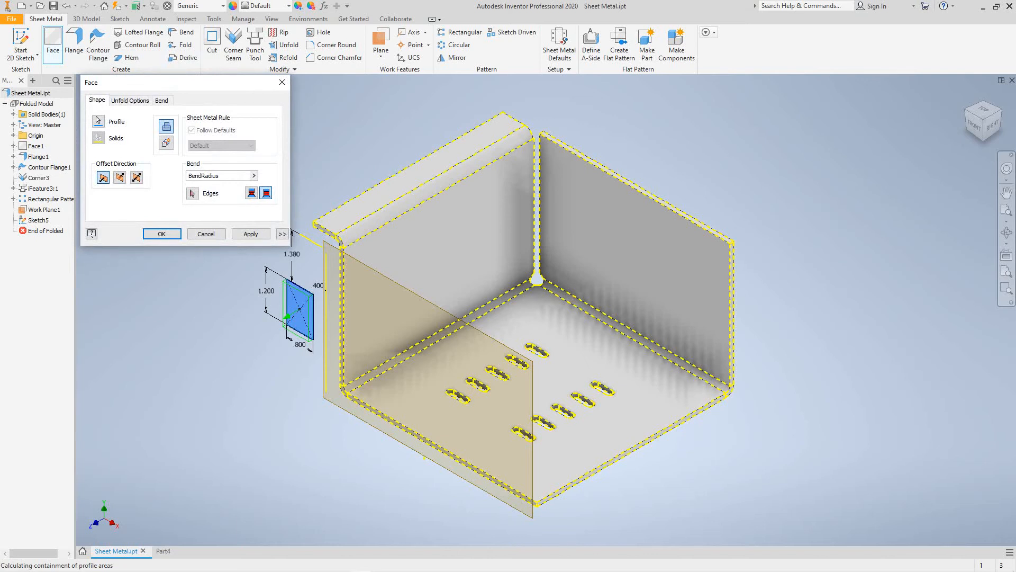
left_click(162, 234)
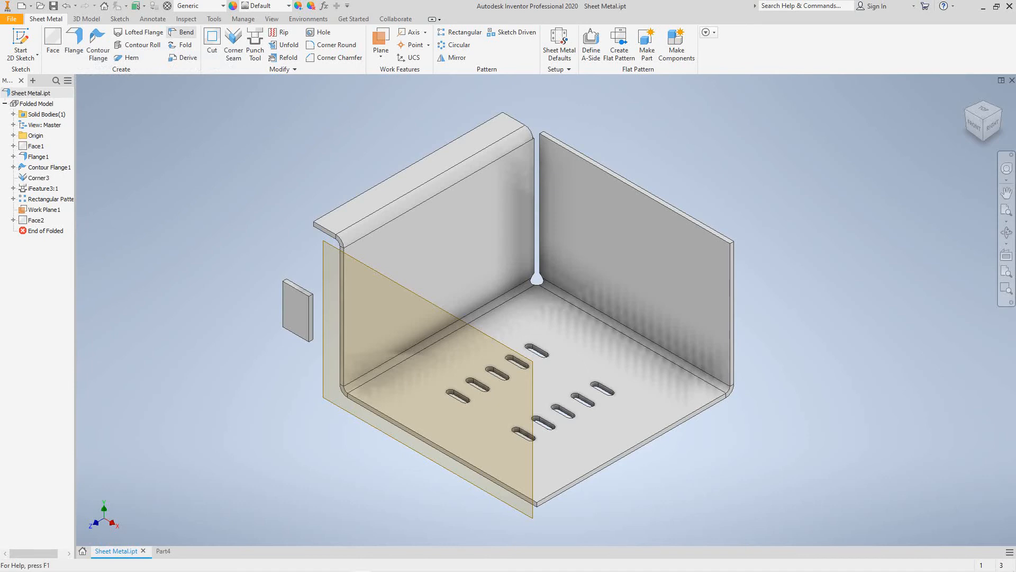
- Add Bend4 joining the side wall's vertical edge to the tab's vertical edge
left_click(181, 33)
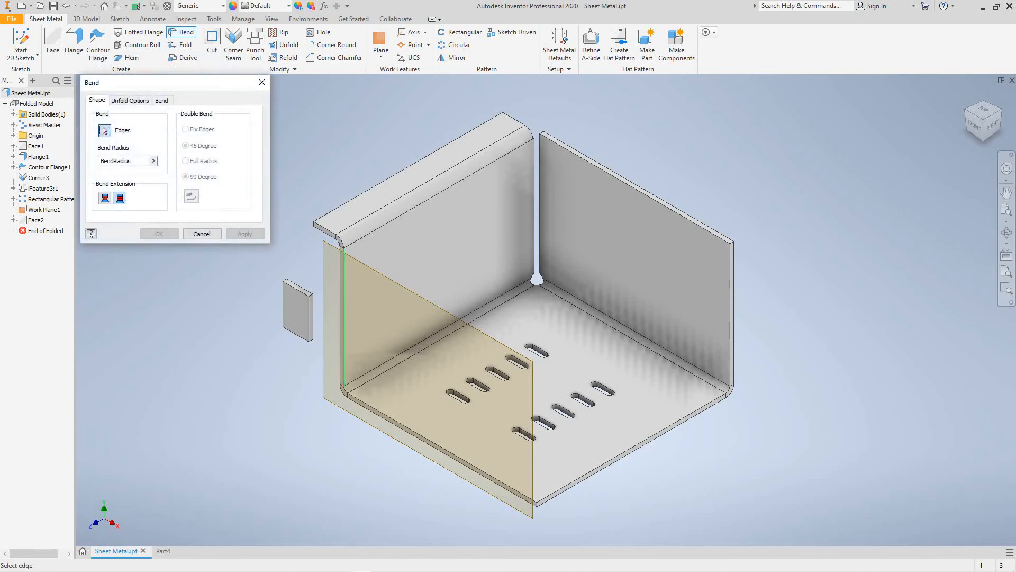
left_click(343, 318)
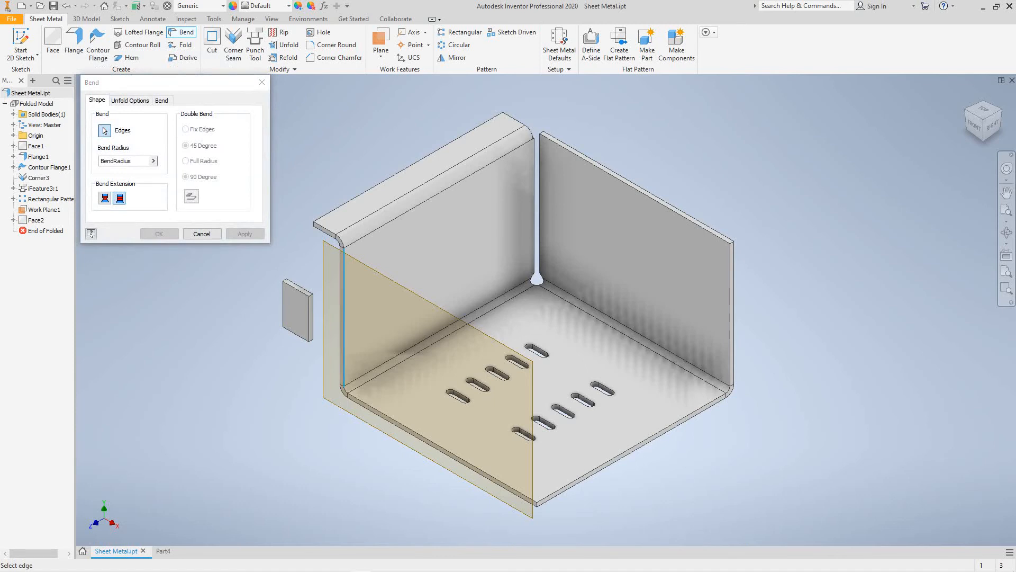
left_click(310, 317)
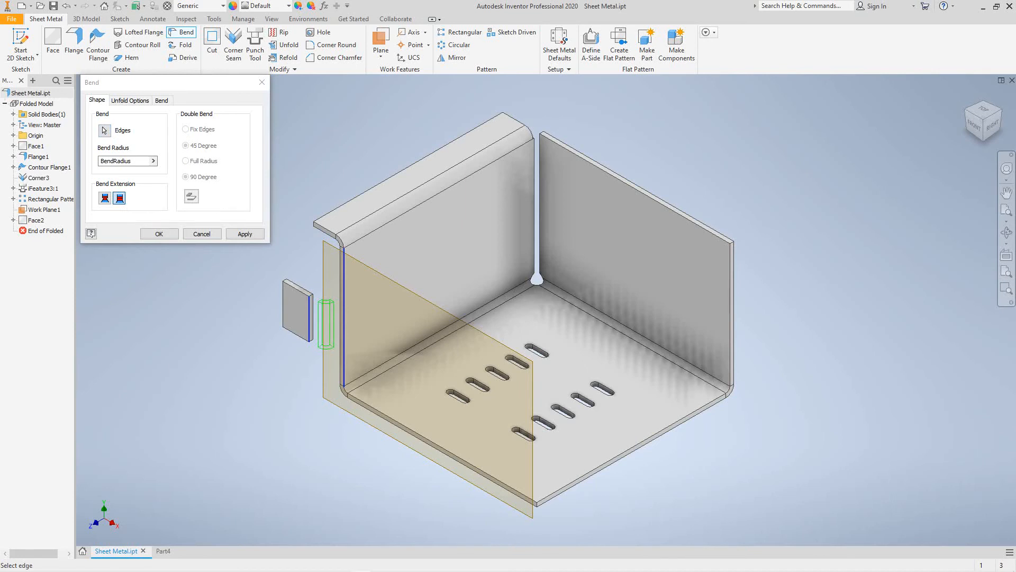
left_click(159, 233)
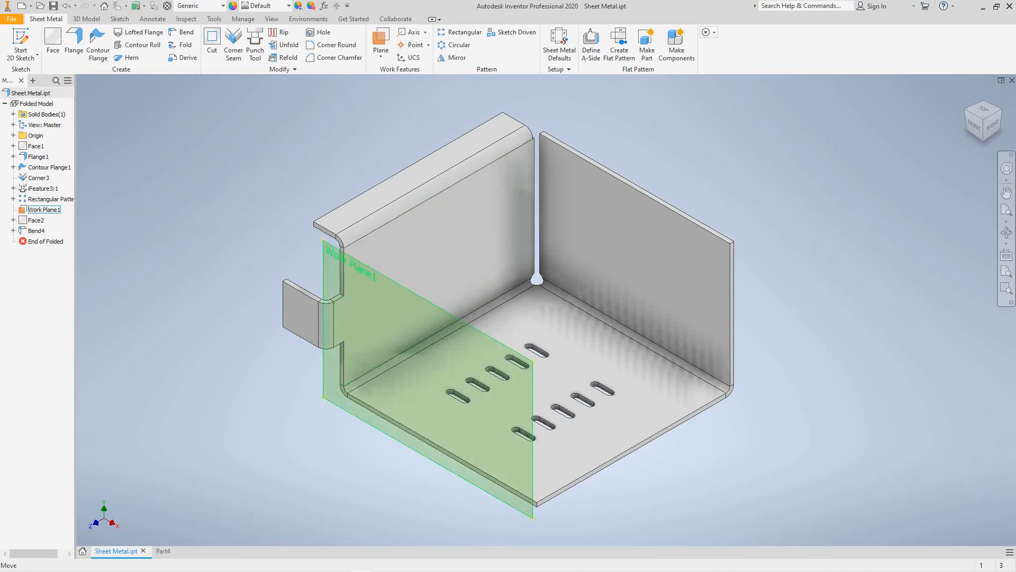
- Turn off Work Plane1's visibility and start Corner Round with its 0.25 in default radius
right_click(322, 393)
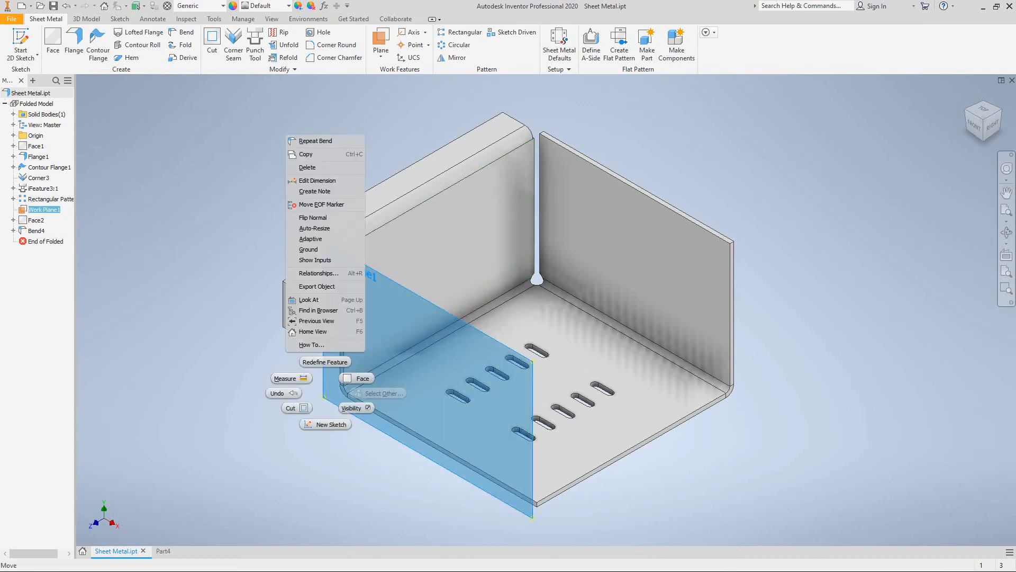
left_click(353, 408)
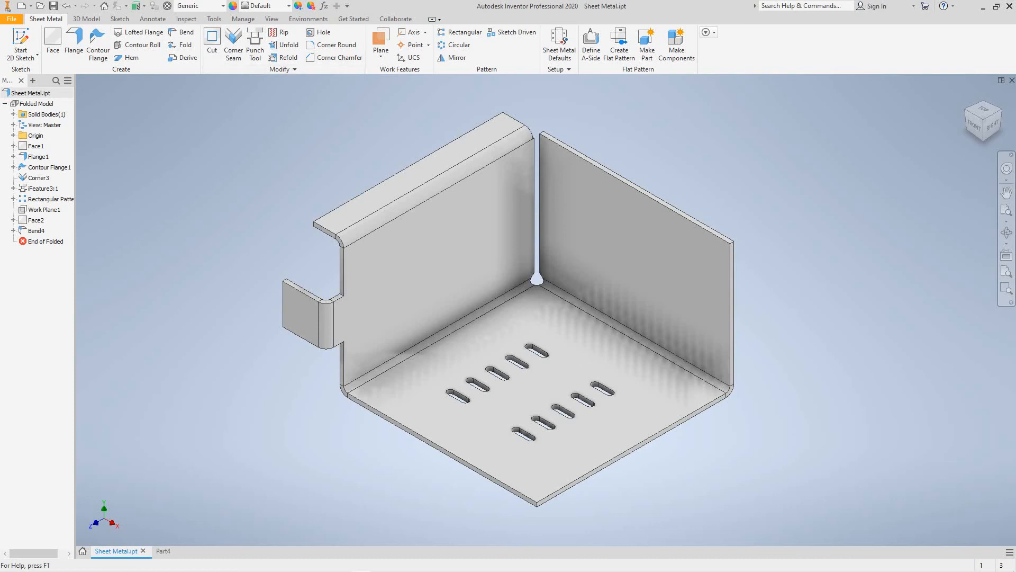
left_click(332, 45)
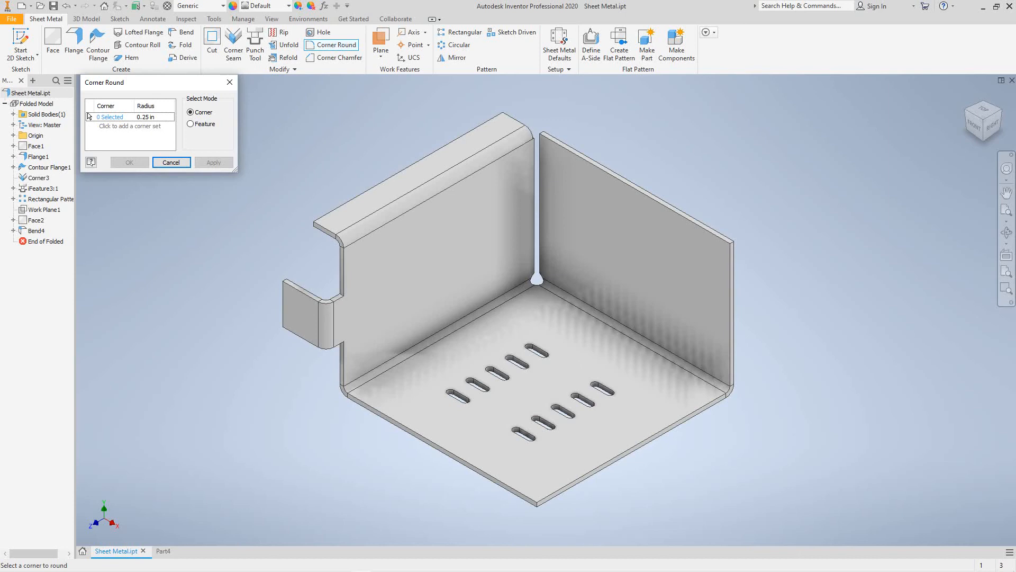
- Round all the tab's corners in Feature mode with a 0.2 radius, creating Corner Round1
left_click(146, 117)
left_click(171, 116)
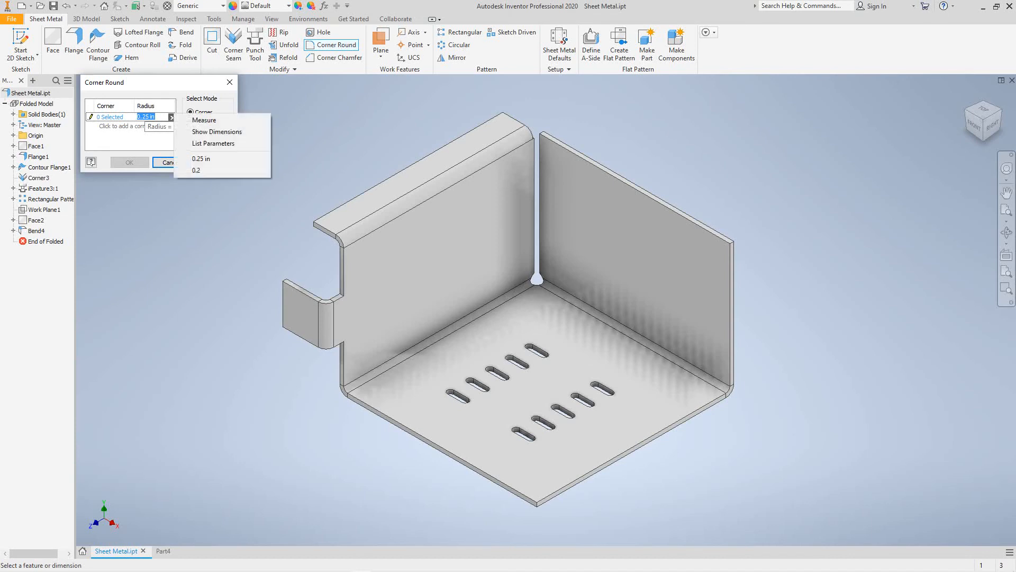
left_click(196, 170)
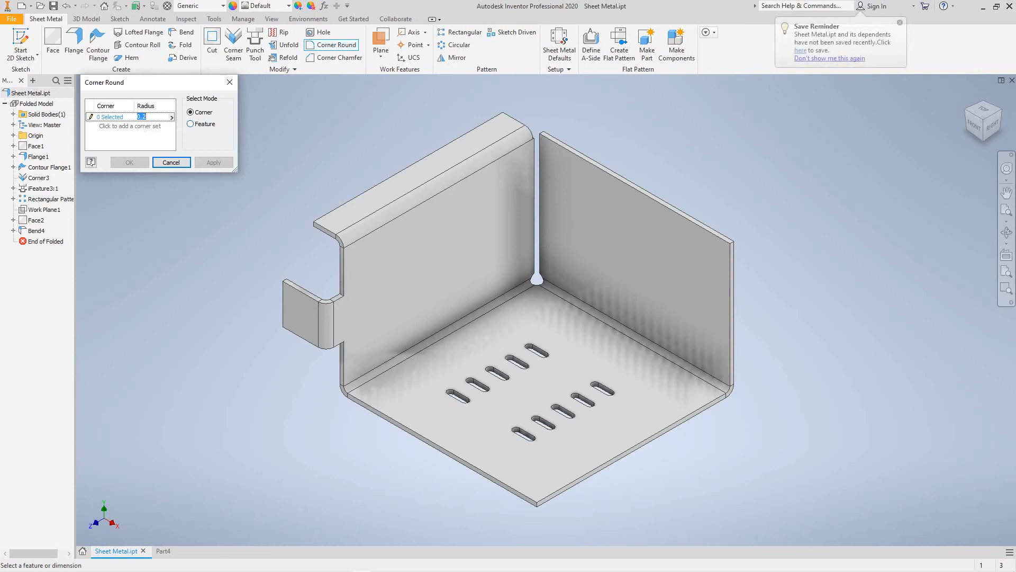
left_click(192, 124)
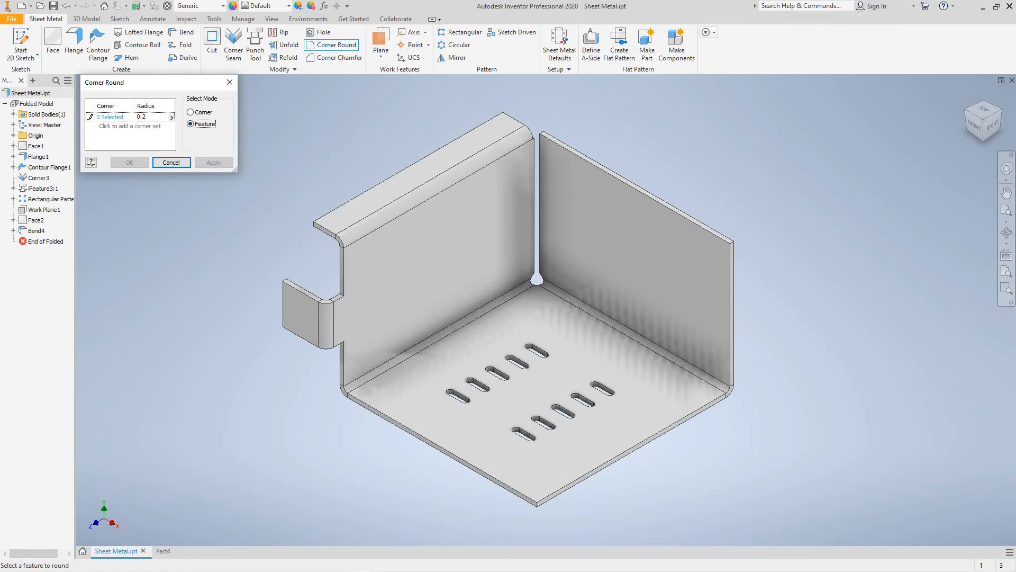
scroll(289, 291, "down", 10)
scroll(289, 291, "up", 10)
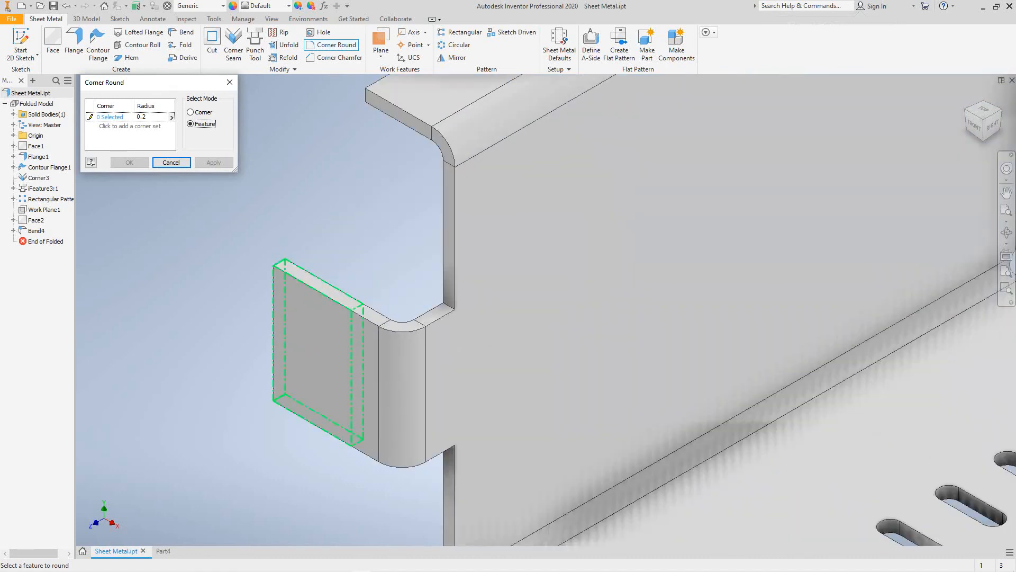
left_click(289, 292)
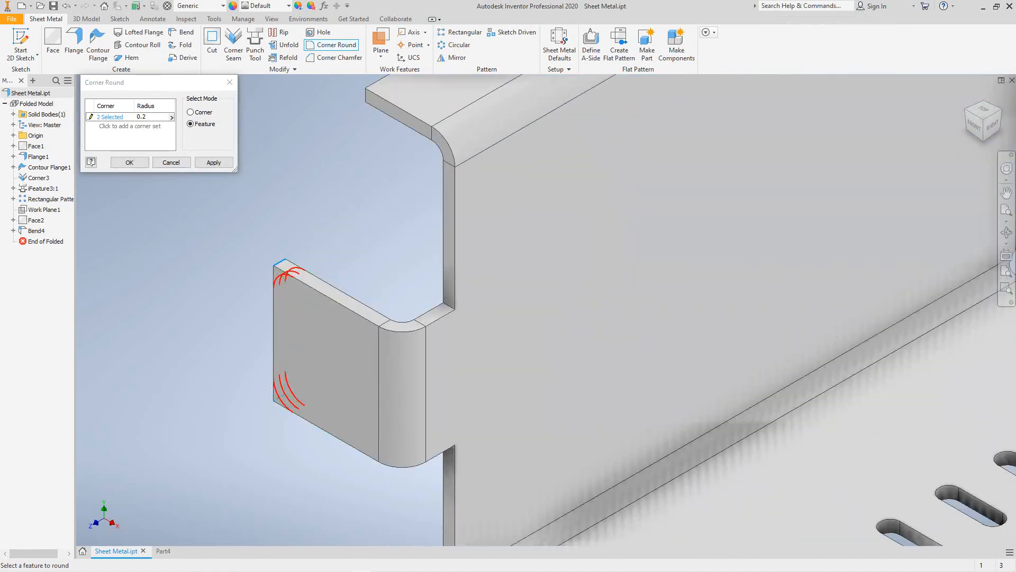
left_click(214, 162)
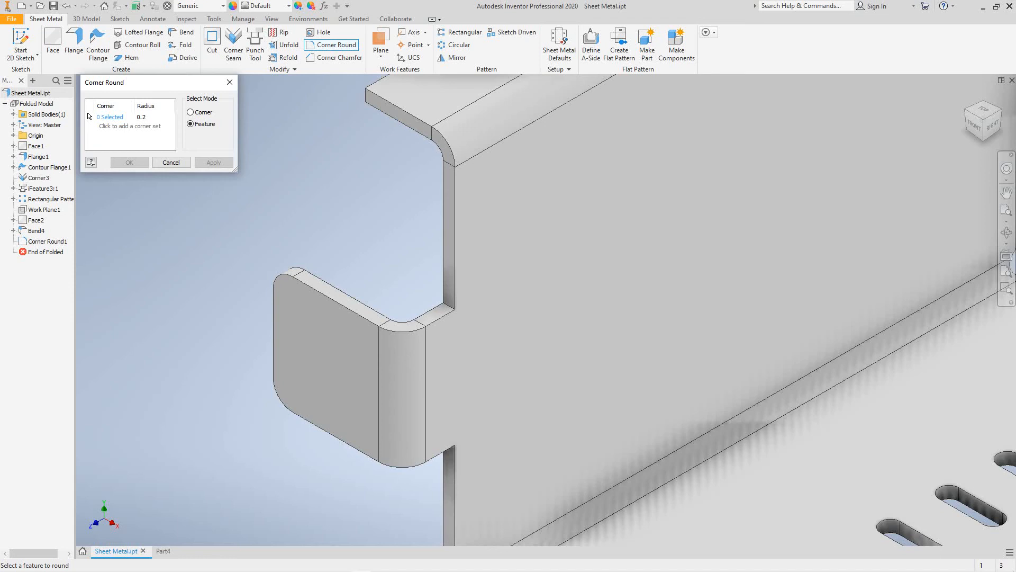
- Inspect the rounded tab on the side wall and close the Corner Round command
scroll(180, 272, "down", 6)
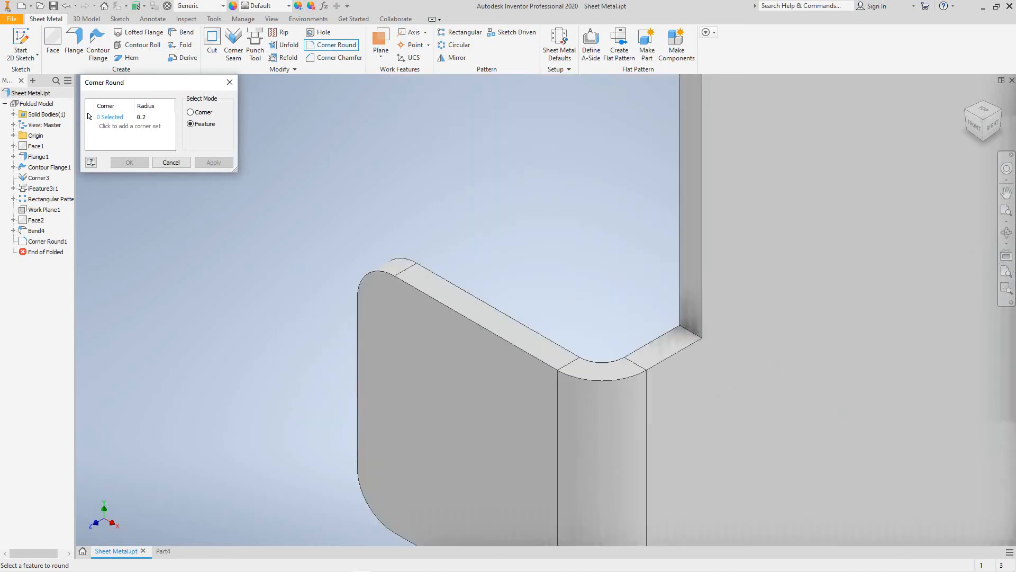
scroll(180, 272, "up", 5)
middle_click_drag(180, 272, 248, 304)
scroll(249, 304, "down", 6)
scroll(249, 304, "up", 5)
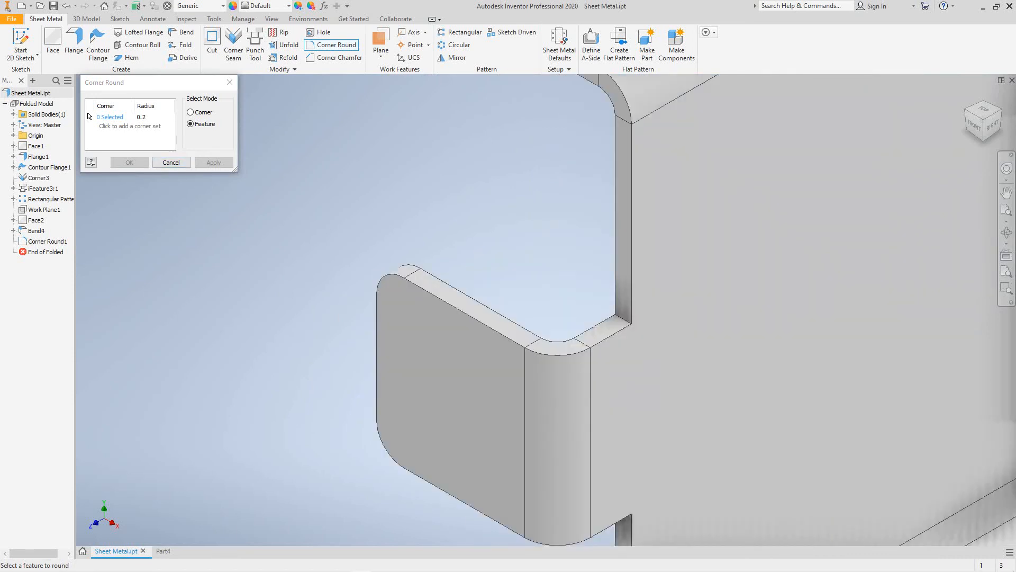
key("Escape")
scroll(285, 306, "down", 5)
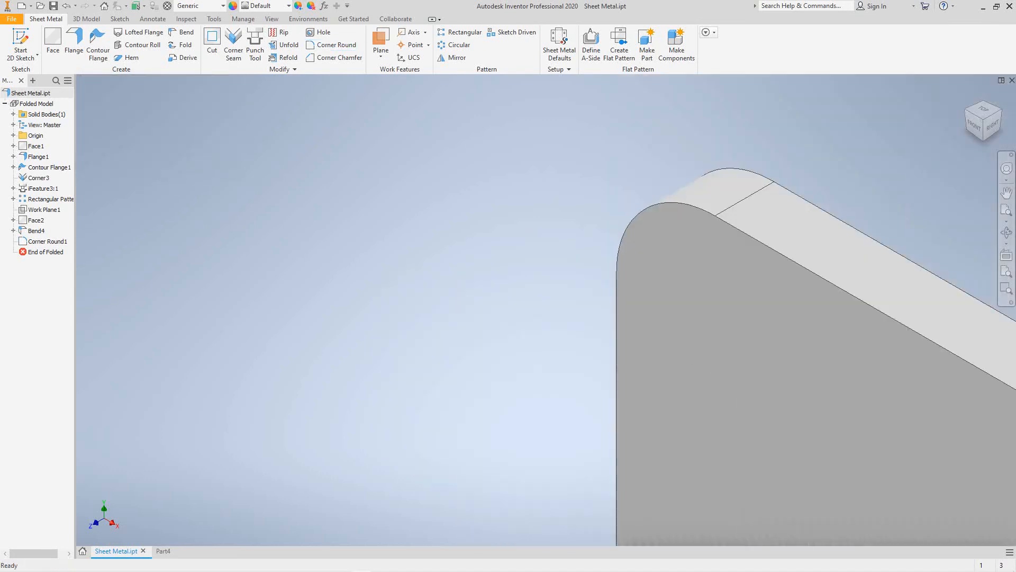
scroll(285, 306, "up", 6)
middle_click_drag(285, 305, 281, 313)
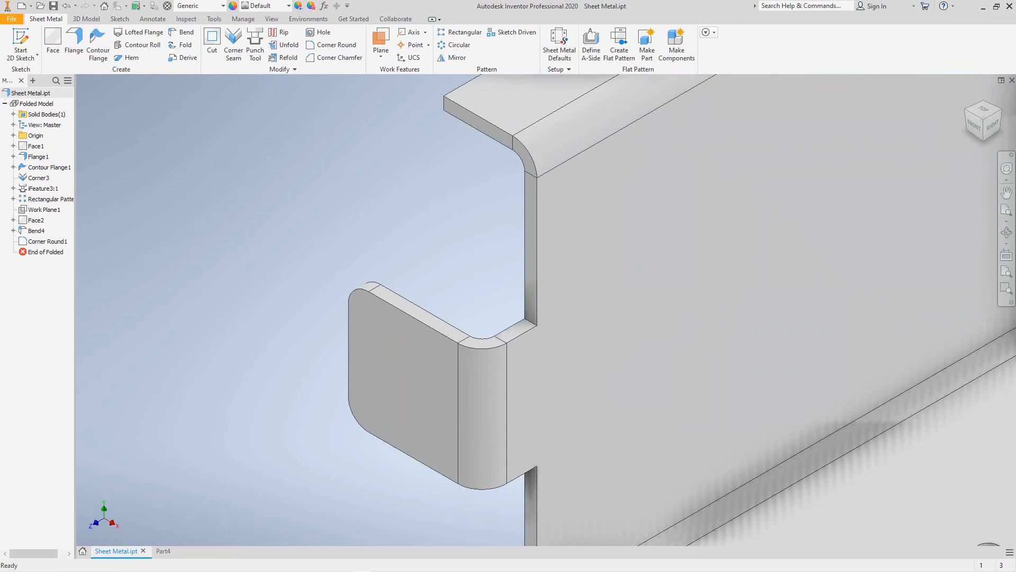
scroll(275, 323, "up", 4)
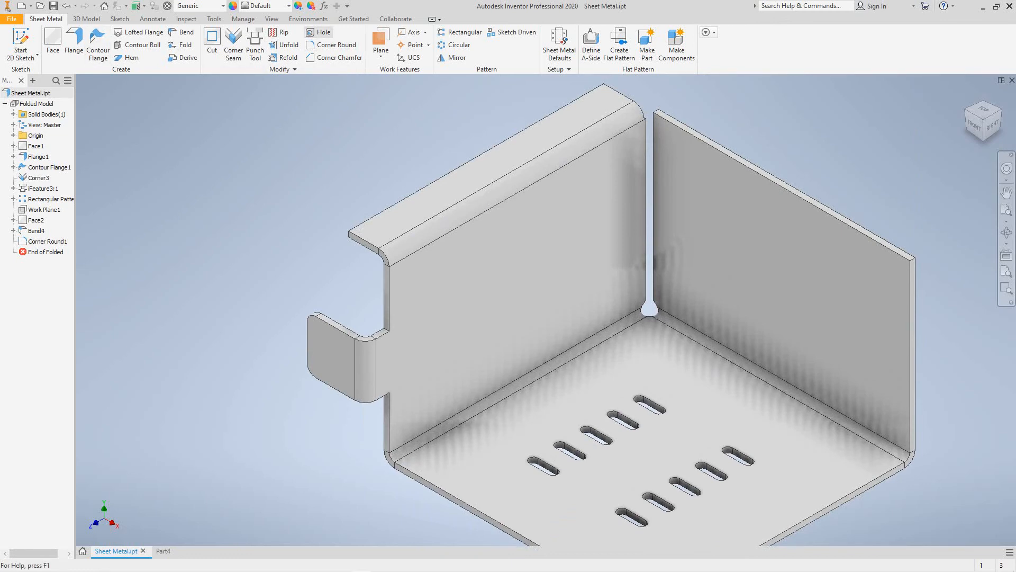
- Place the first countersunk hole on the tab, concentric with one rounded corner
left_click(319, 33)
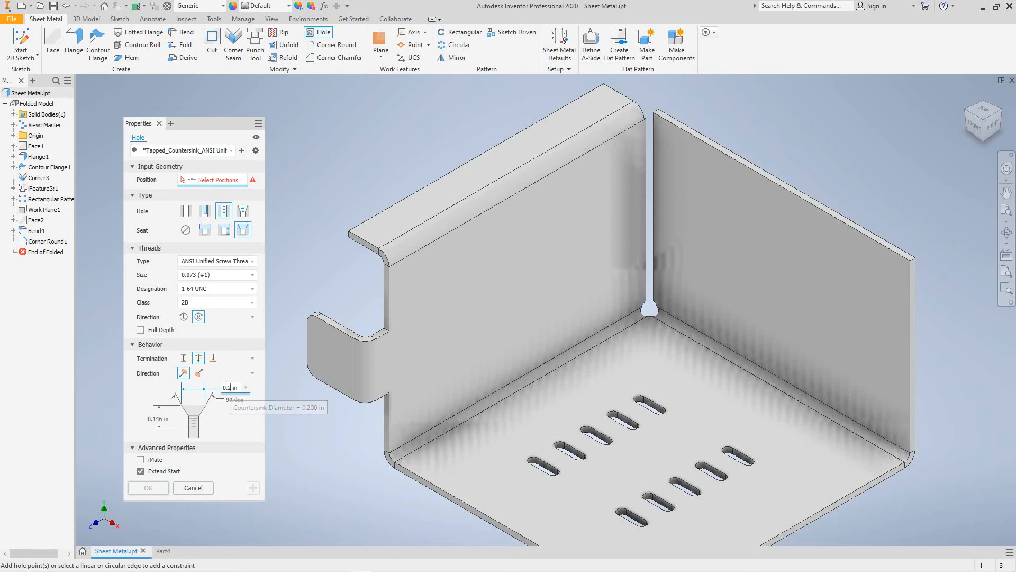
left_click(226, 388)
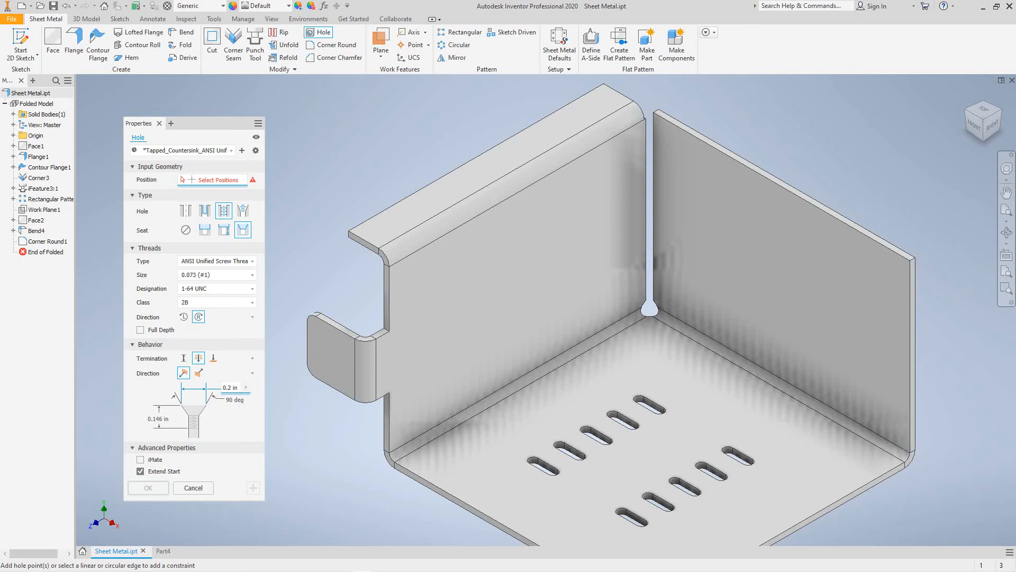
middle_click_drag(476, 318, 566, 325)
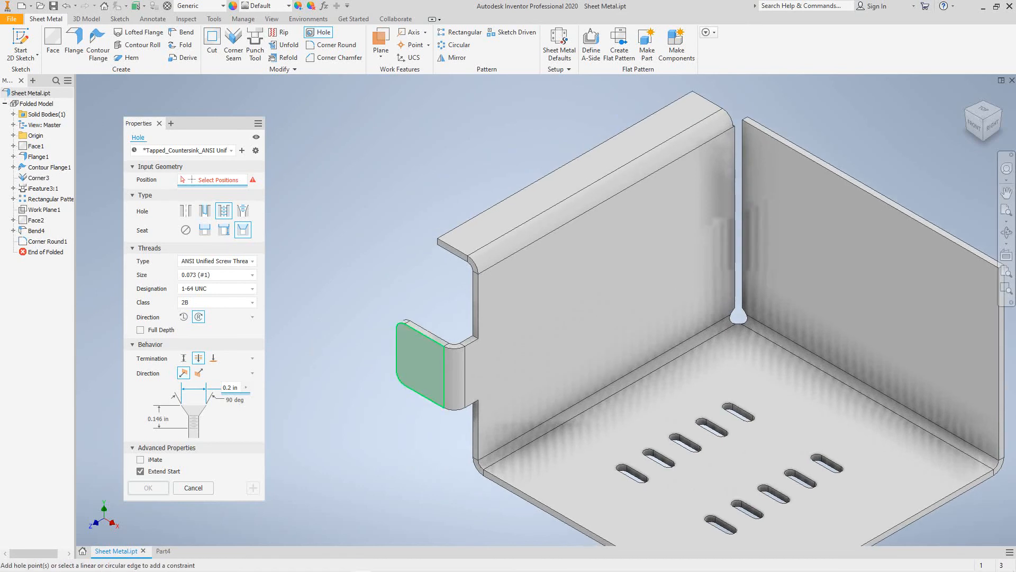
left_click(418, 362)
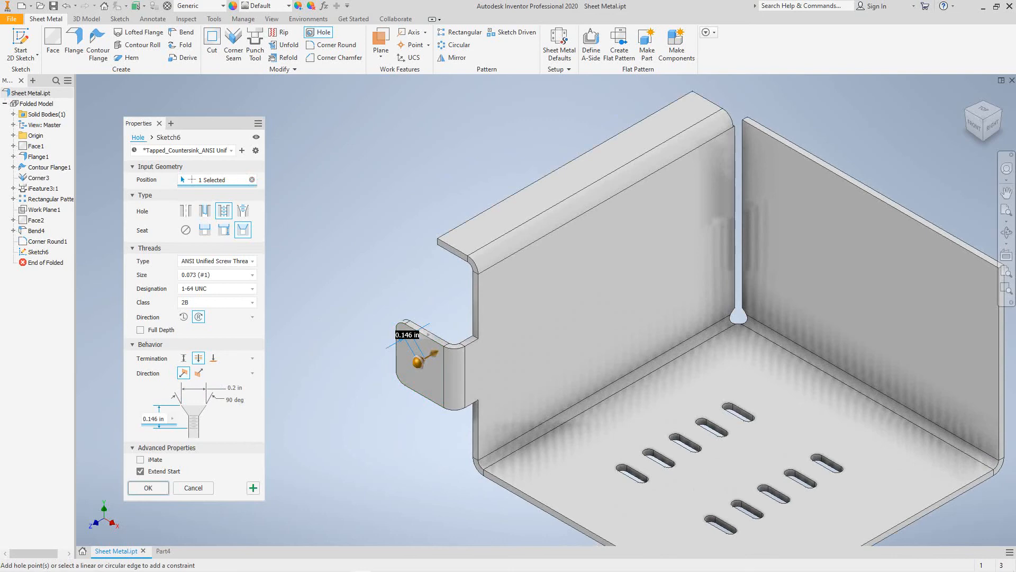
scroll(415, 352, "up", 2)
scroll(415, 352, "down", 8)
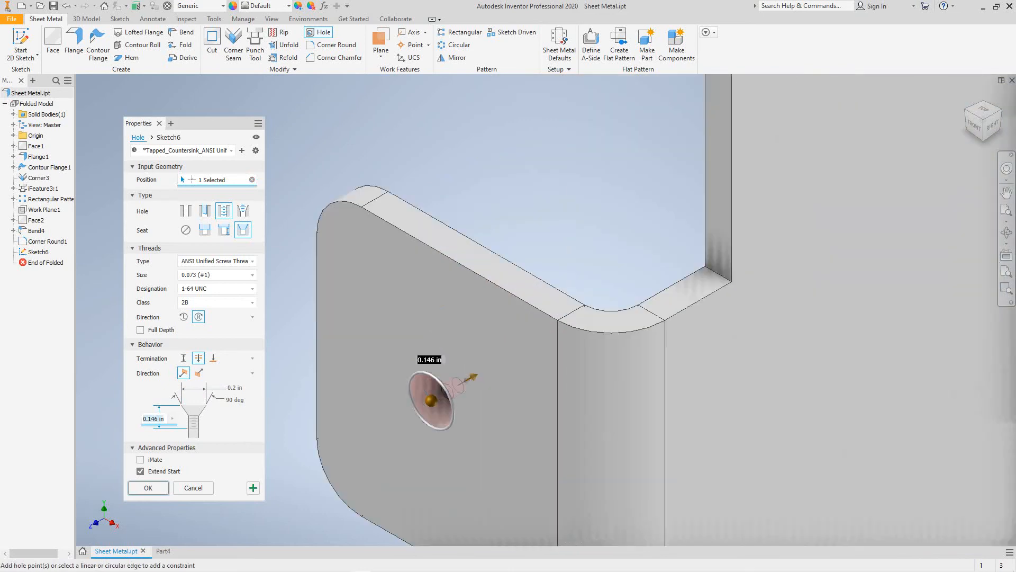
left_click(324, 209)
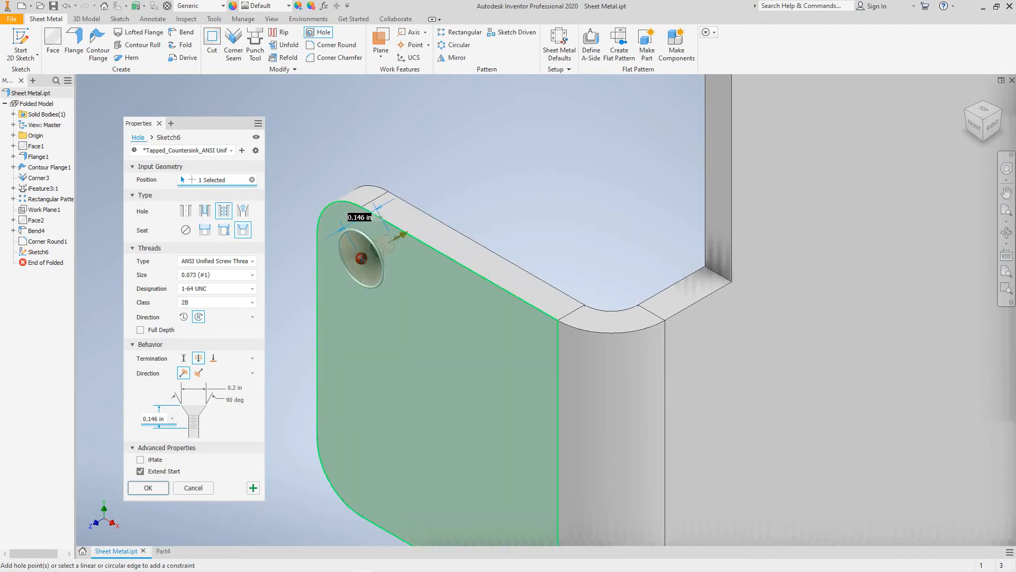
- Centre a second countersunk hole on the tab's other rounded corner, completing Hole1
scroll(330, 369, "down", 3)
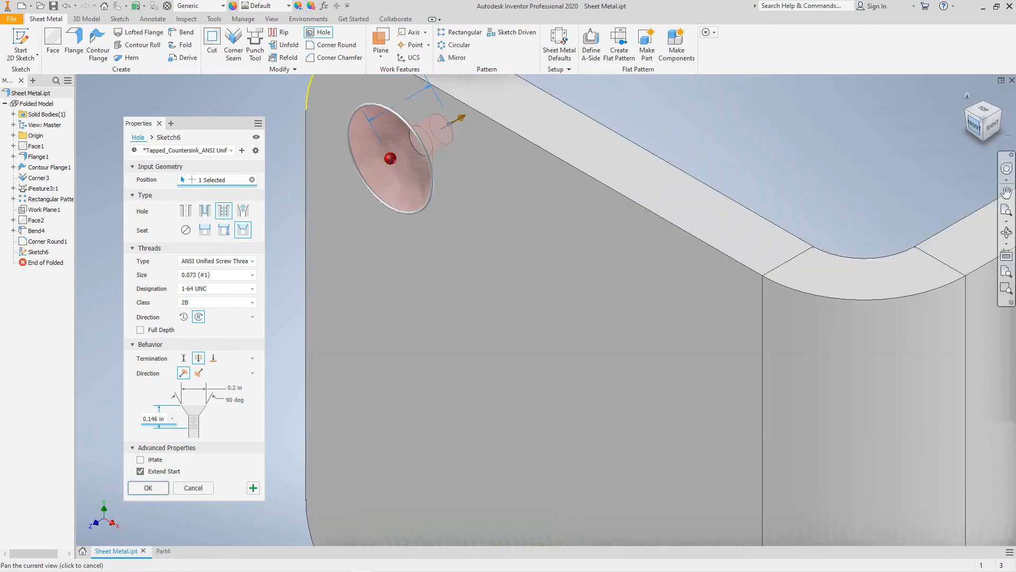
left_click(974, 125)
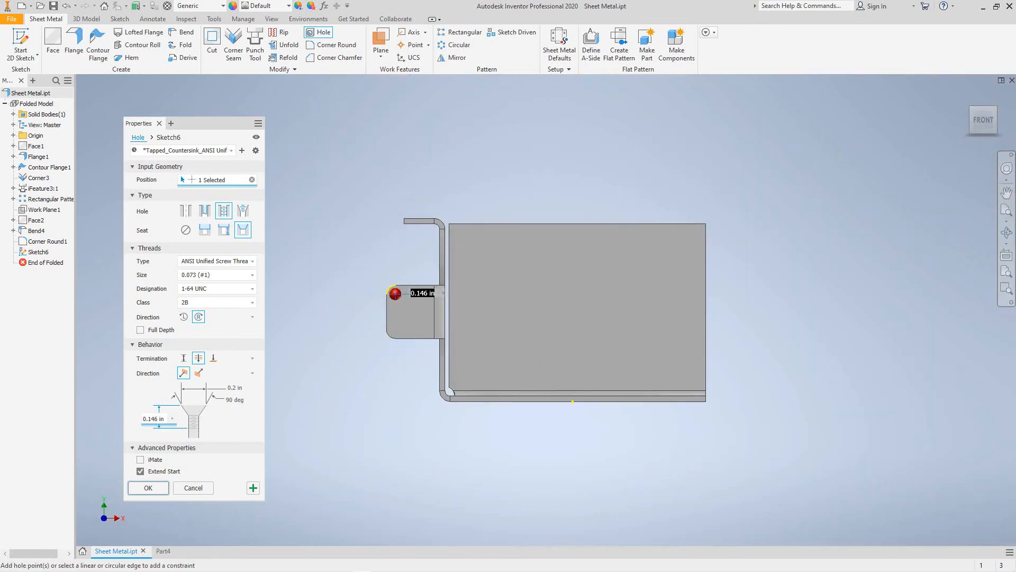
scroll(380, 327, "up", 3)
scroll(380, 326, "down", 8)
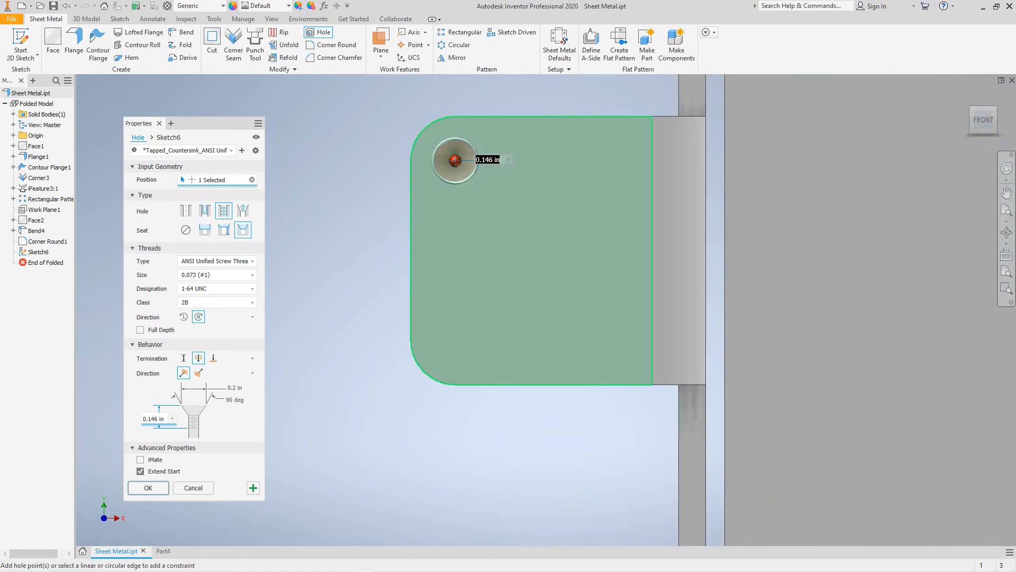
left_click(455, 160)
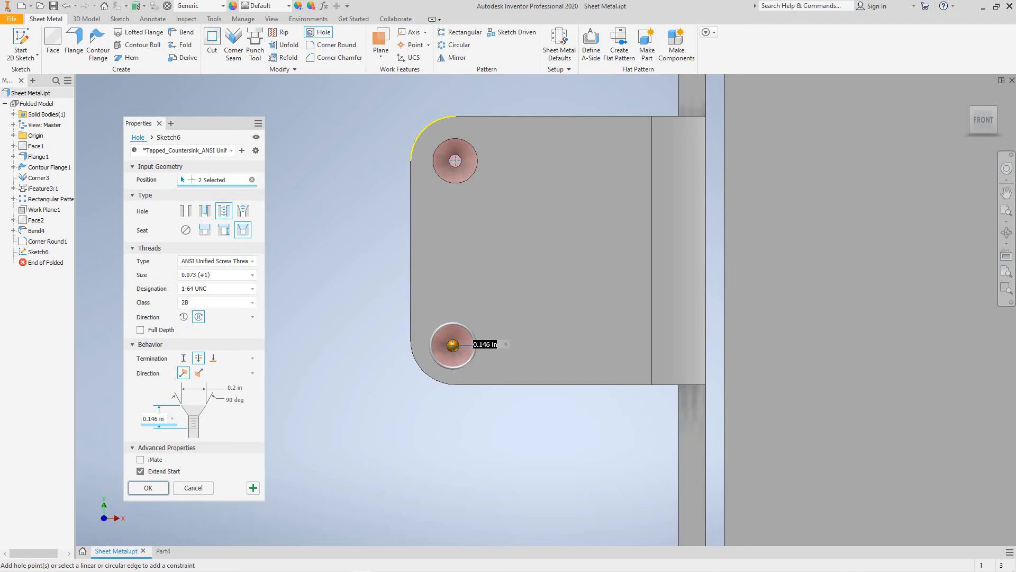
key("Return")
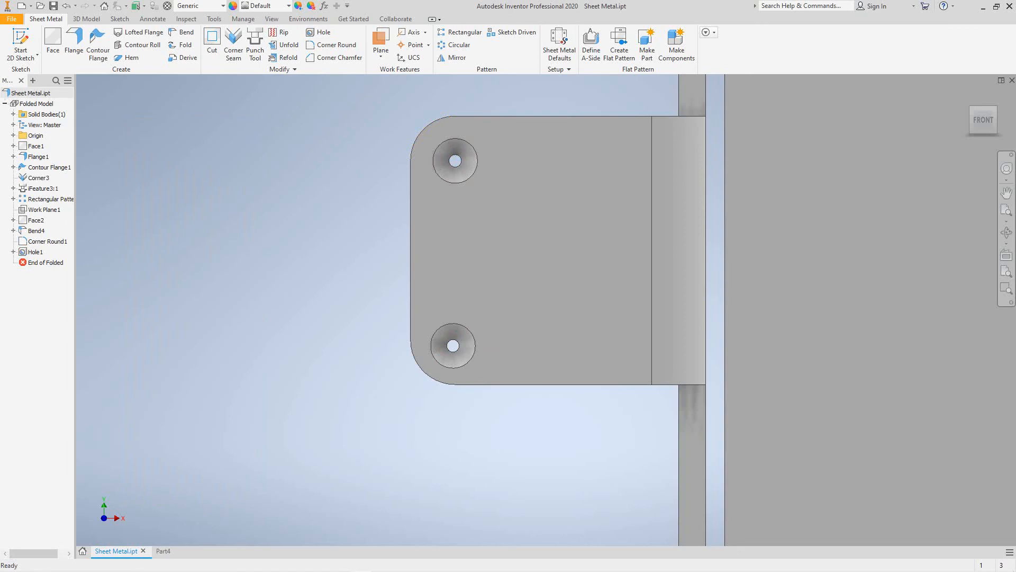
scroll(316, 471, "down", 6)
scroll(316, 471, "up", 5)
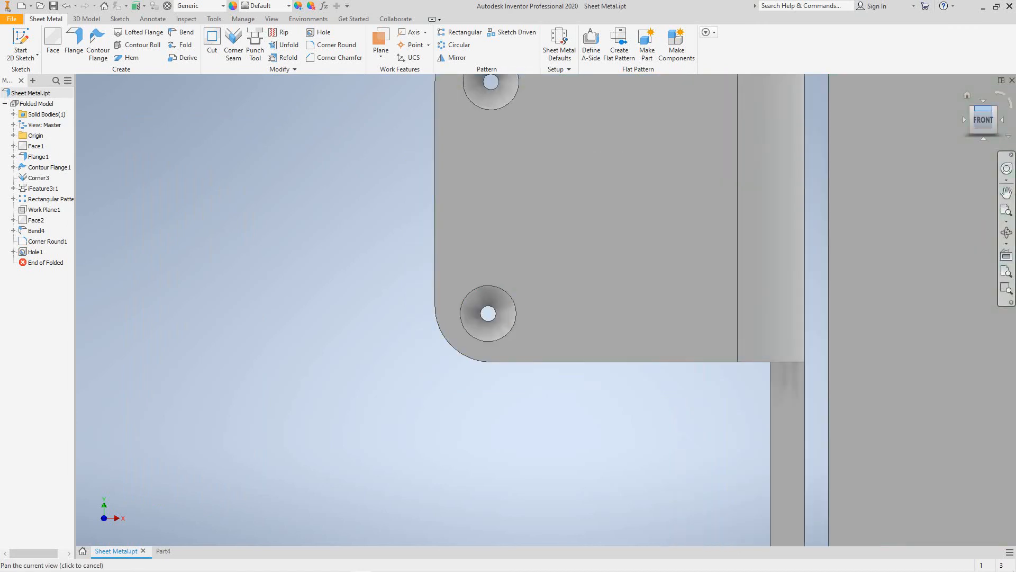
left_click(968, 96)
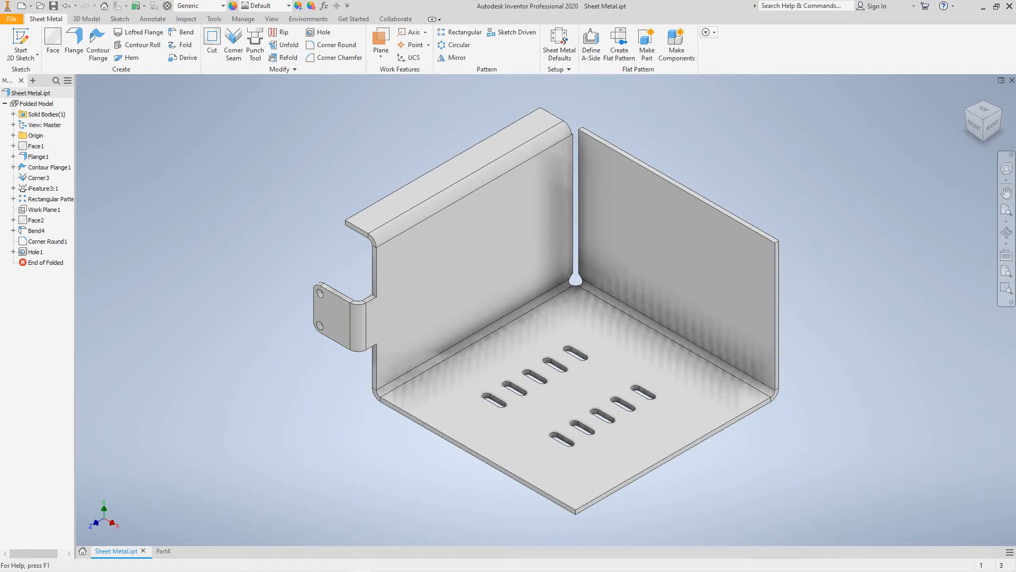
left_click(128, 58)
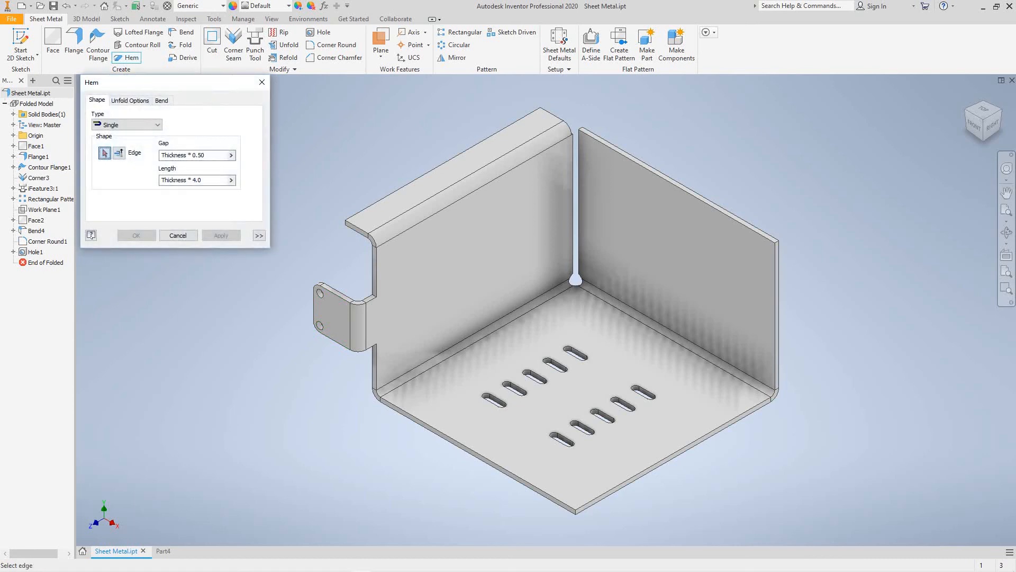
- Reorient the view to bring the side wall's tab and top flange into view
scroll(323, 261, "up", 4)
scroll(323, 256, "down", 8)
middle_click_drag(323, 257, 370, 281)
scroll(357, 212, "down", 3)
middle_click_drag(357, 212, 450, 302, "shift")
scroll(476, 233, "up", 5)
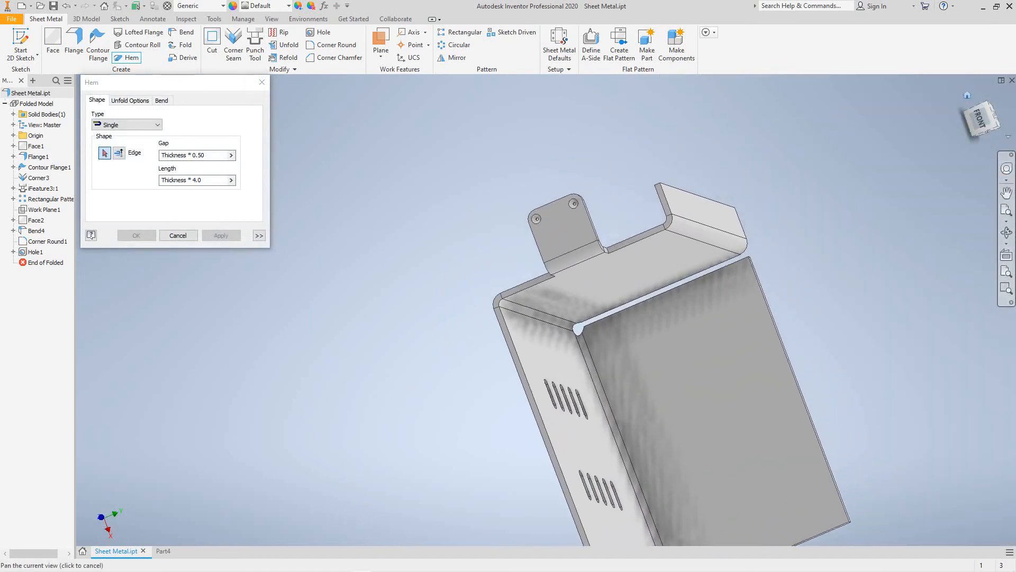
key("F6")
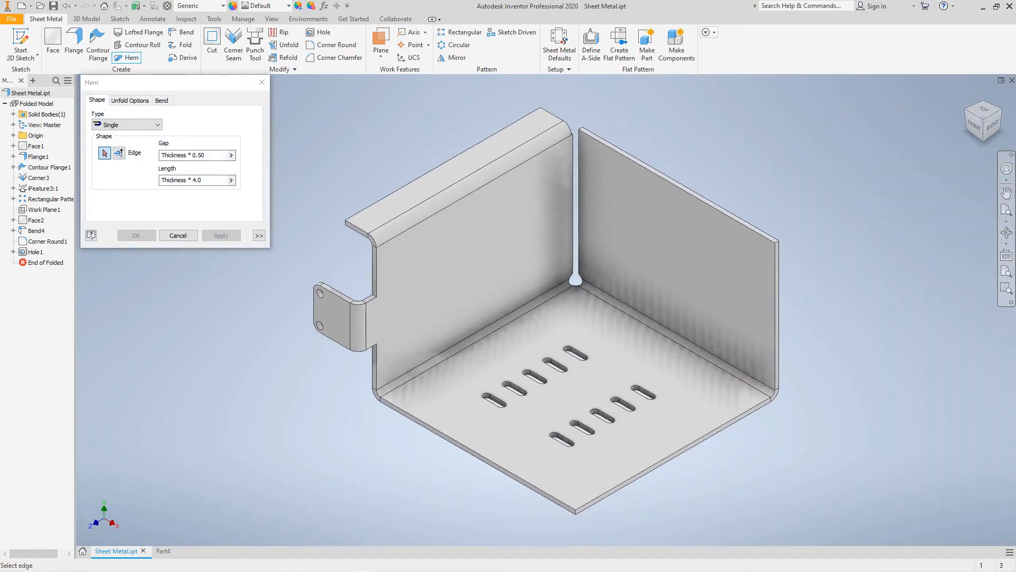
scroll(313, 239, "up", 3)
scroll(313, 238, "down", 7)
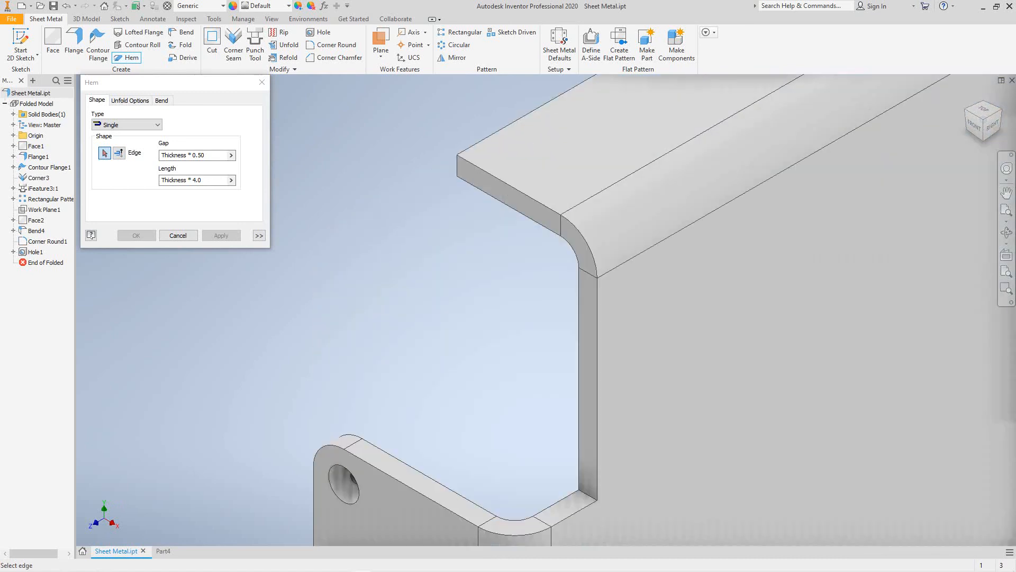
scroll(386, 261, "down", 1)
scroll(386, 260, "up", 6)
middle_click_drag(386, 261, 389, 270)
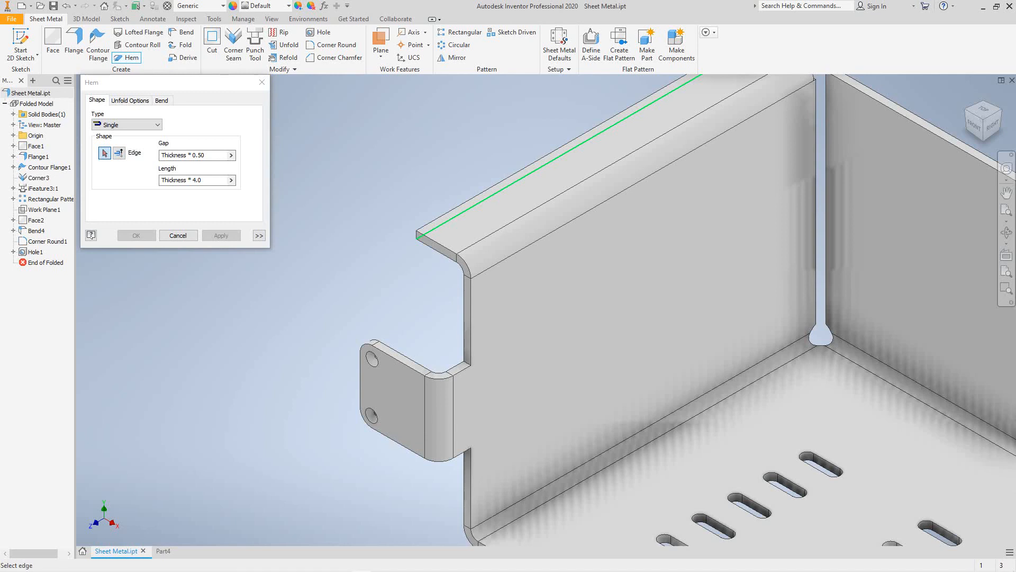
- Create Hem1, a Single hem along the side wall flange's top edge
left_click(151, 125)
left_click(151, 125)
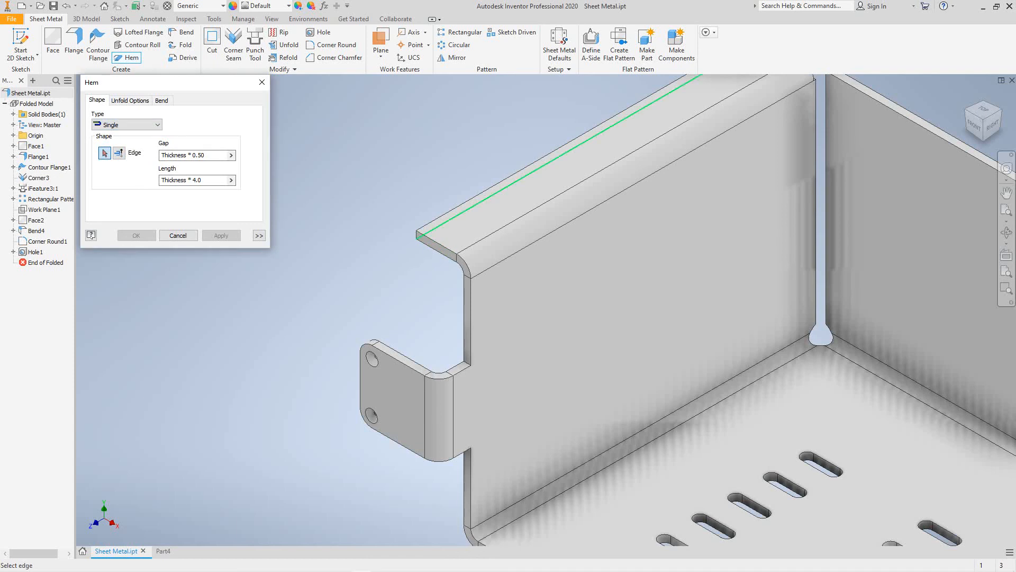
left_click(560, 156)
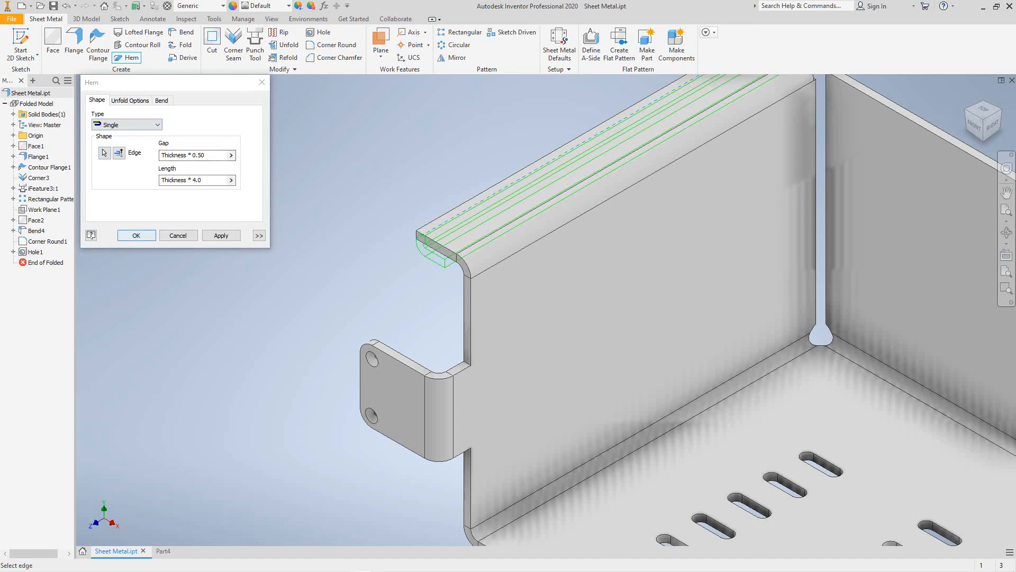
left_click(137, 235)
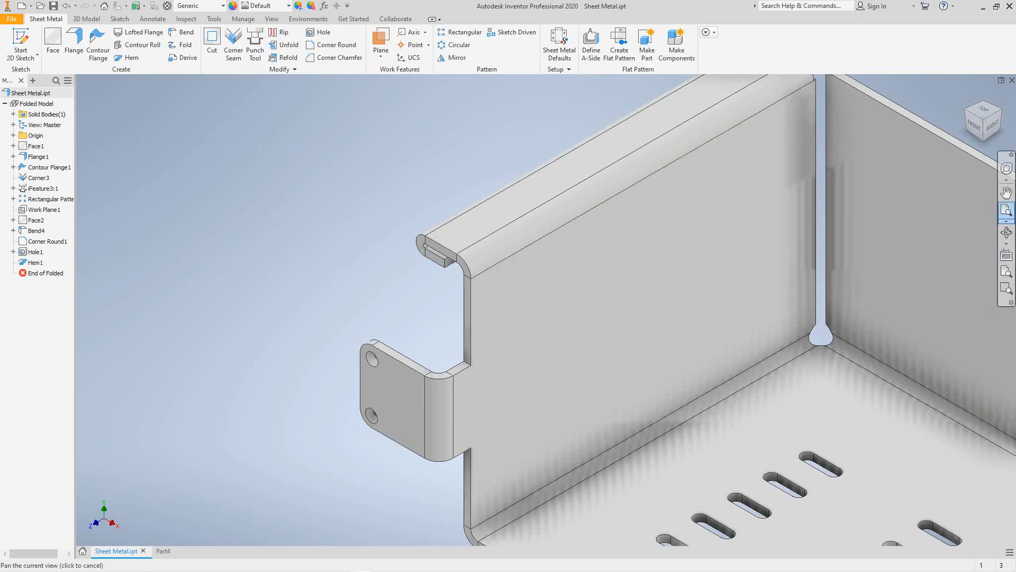
left_click(1006, 211)
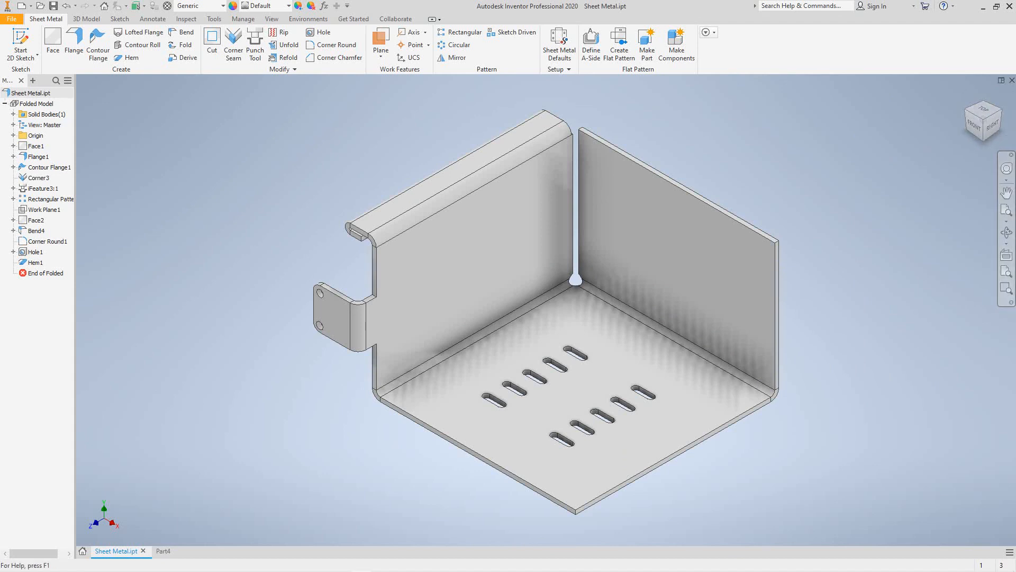
- Start a Mirror with Identical and extra options shown, picking Contour Flange1 first
middle_click_drag(556, 318, 550, 343)
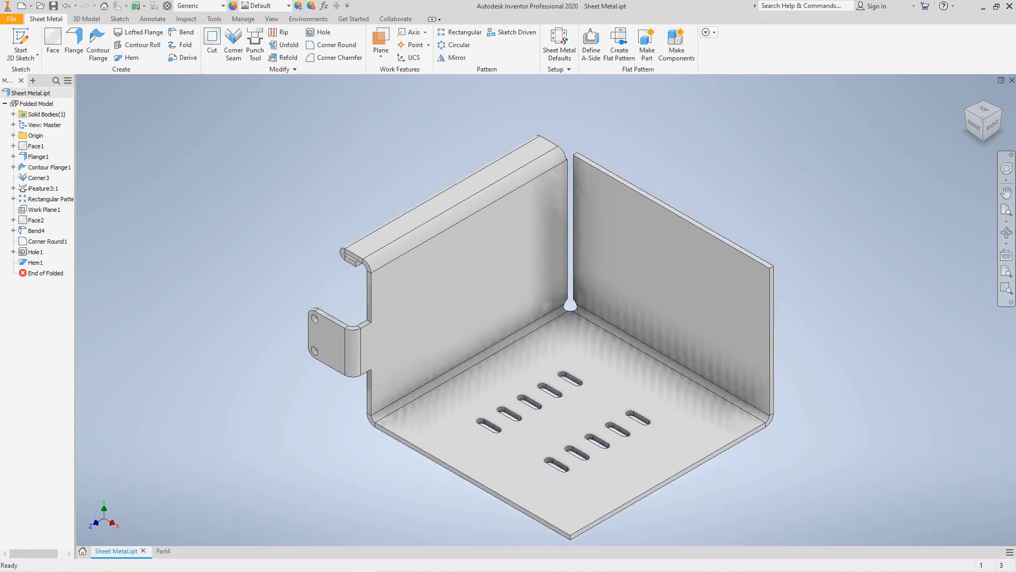
left_click(453, 57)
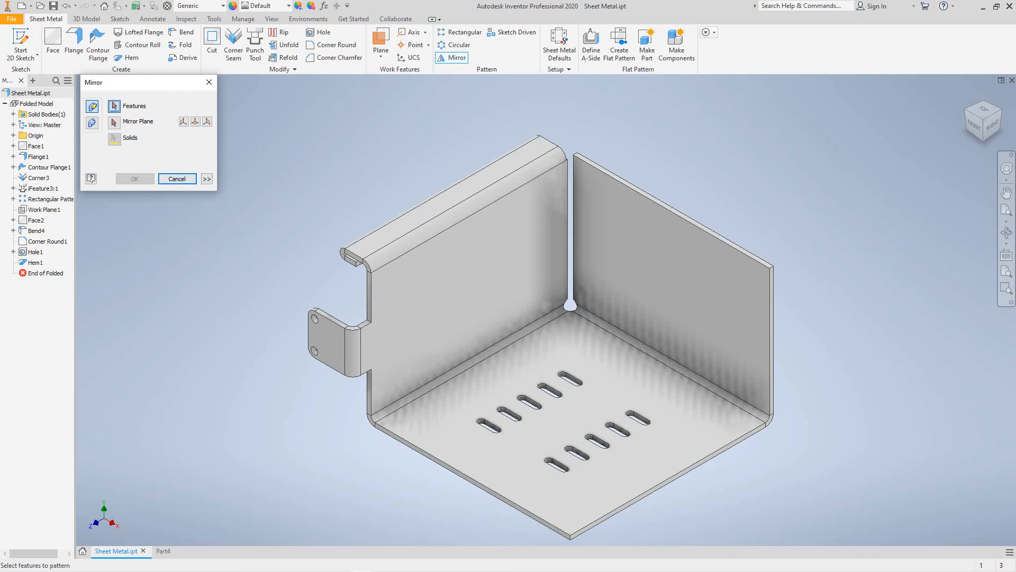
left_click(206, 178)
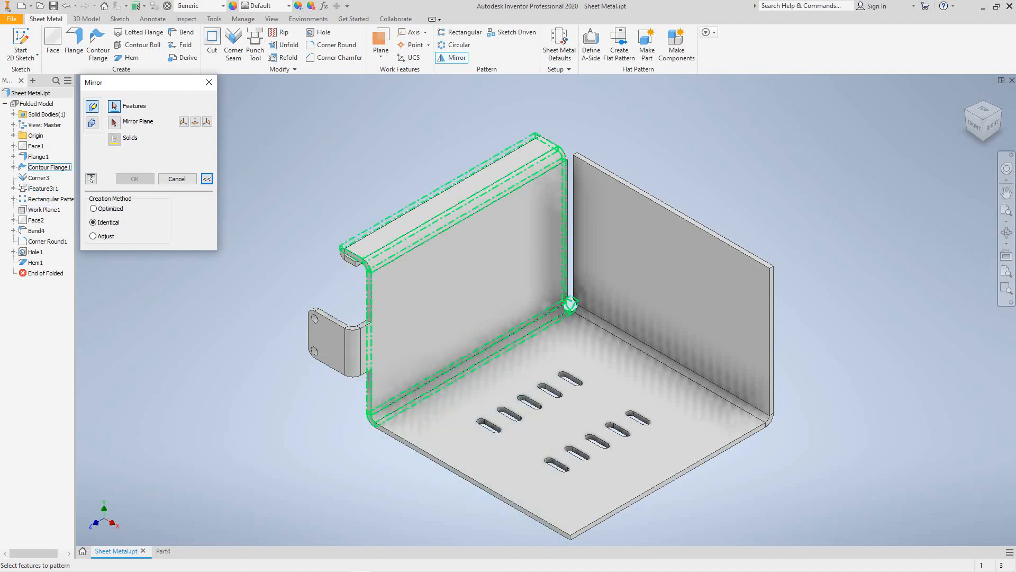
left_click(570, 305)
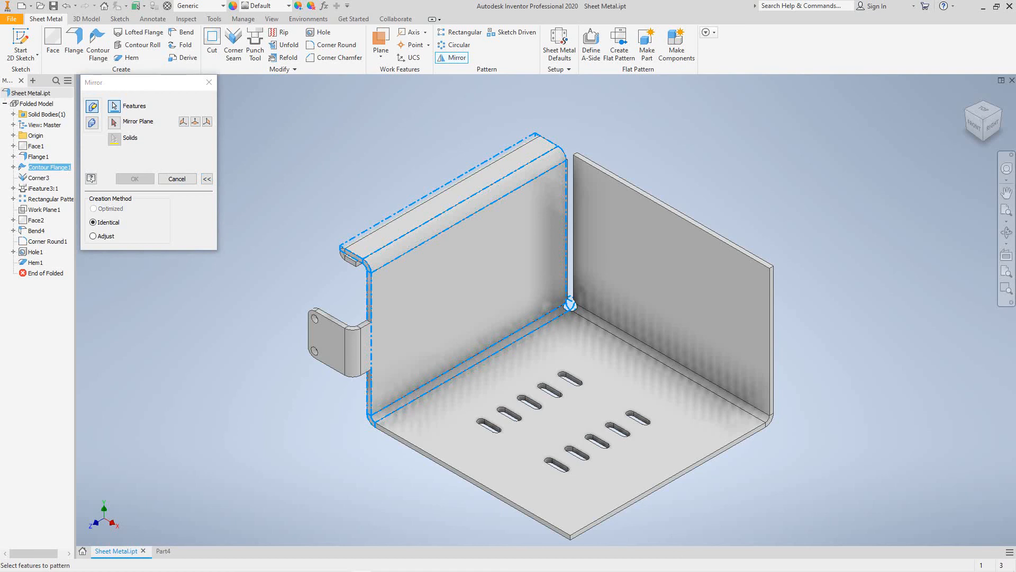
- Add iFeature3:1, Rectangular Pattern, Face2, Bend4, Corner Round1, Hole1 and Hem1 to the mirror set
left_click(570, 380)
left_click(618, 430)
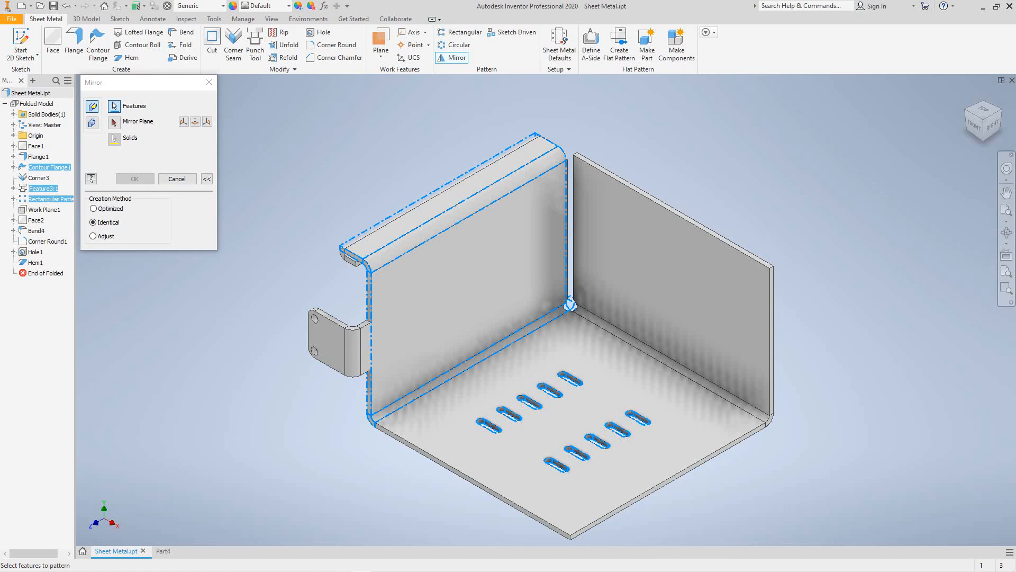
left_click(322, 341)
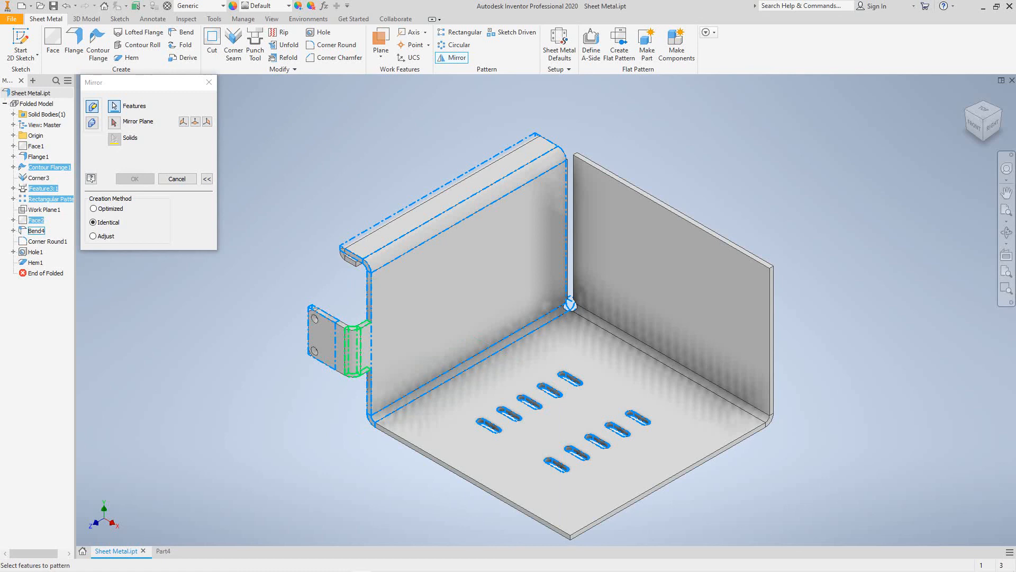
left_click(353, 352)
left_click(48, 241)
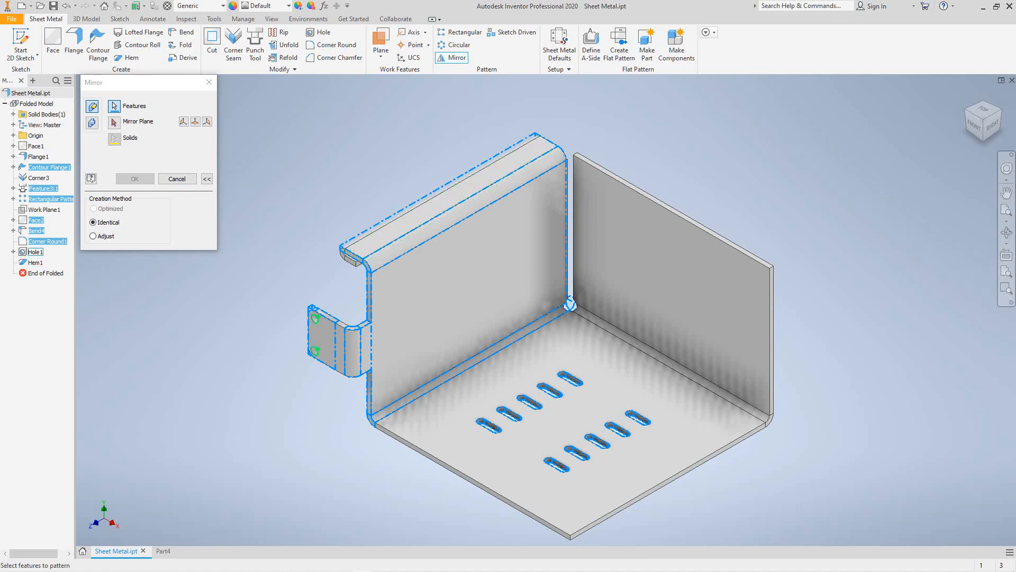
left_click(36, 252)
left_click(36, 263)
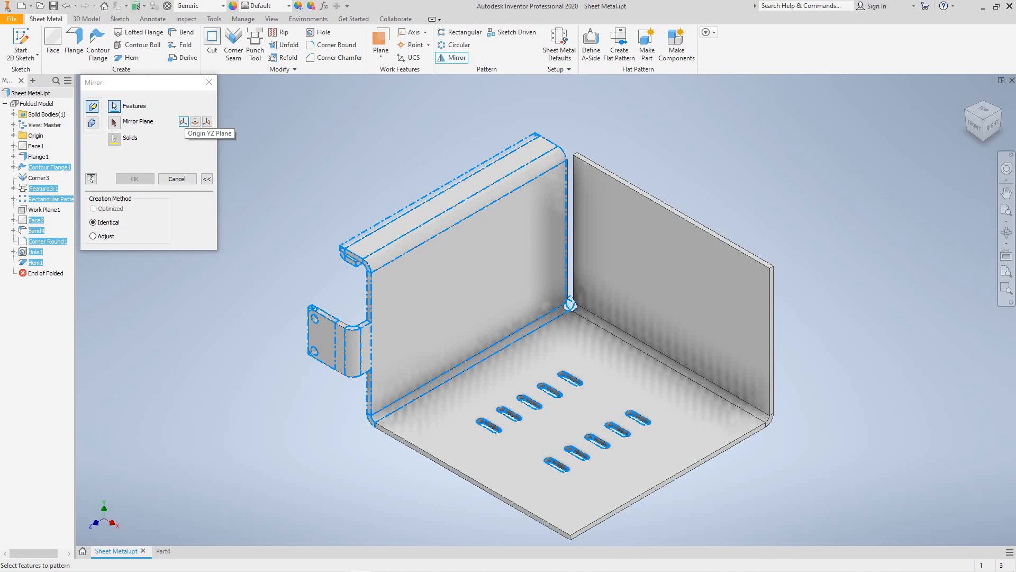
- Mirror the selected side-wall features across the Origin YZ Plane and confirm
left_click(183, 121)
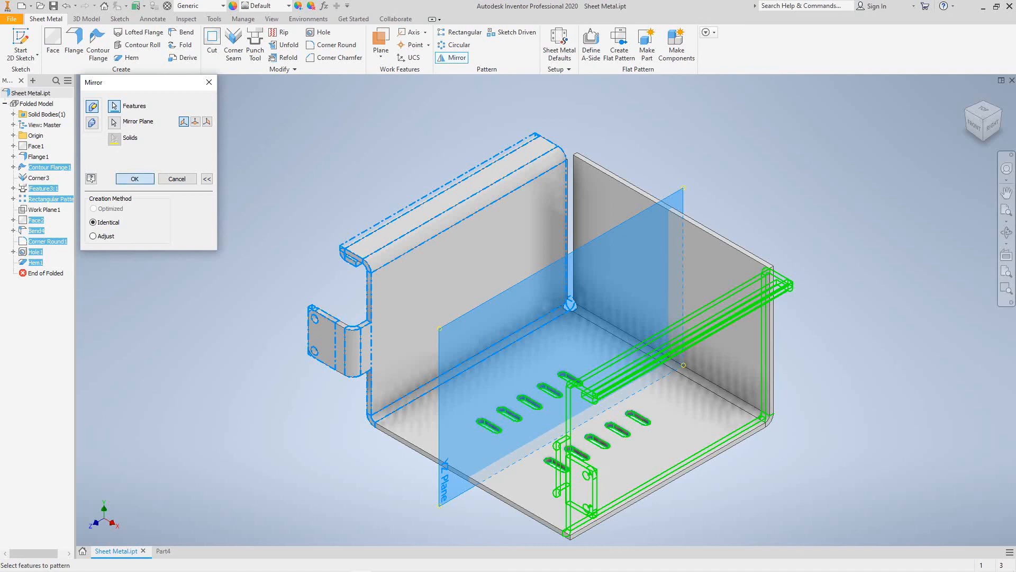
left_click(134, 178)
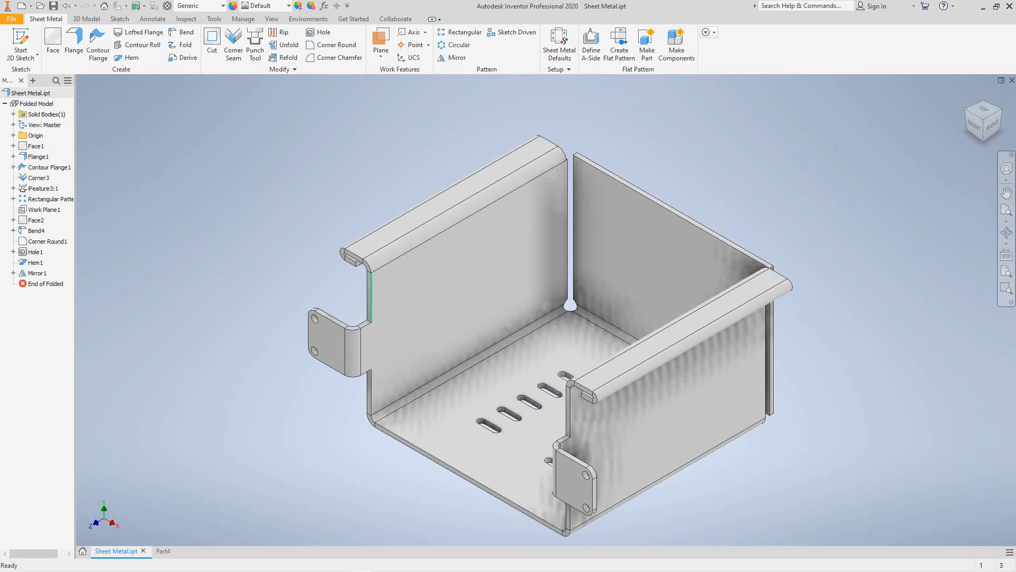
middle_click_drag(546, 323, 528, 295)
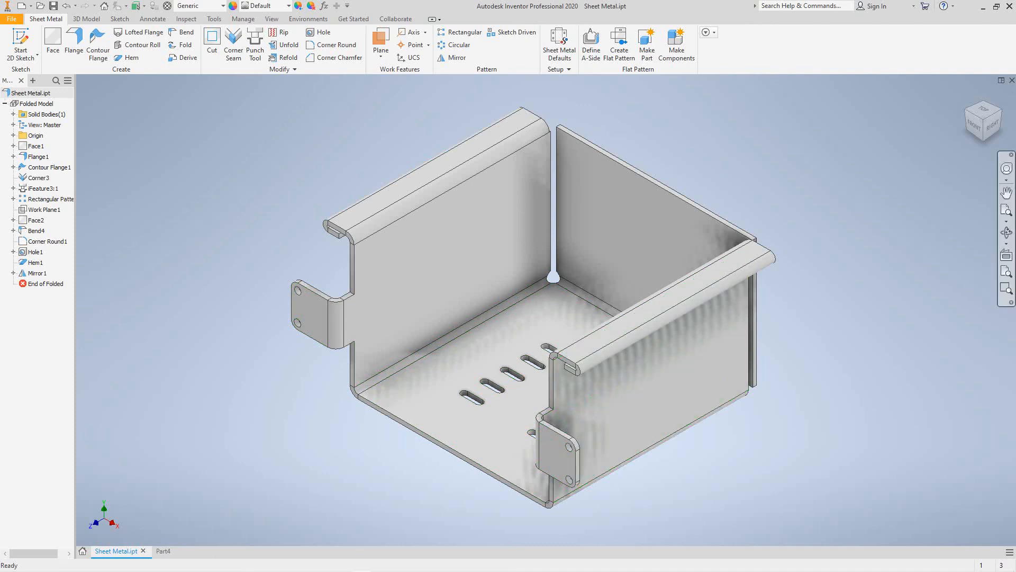
middle_click_drag(518, 328, 514, 344)
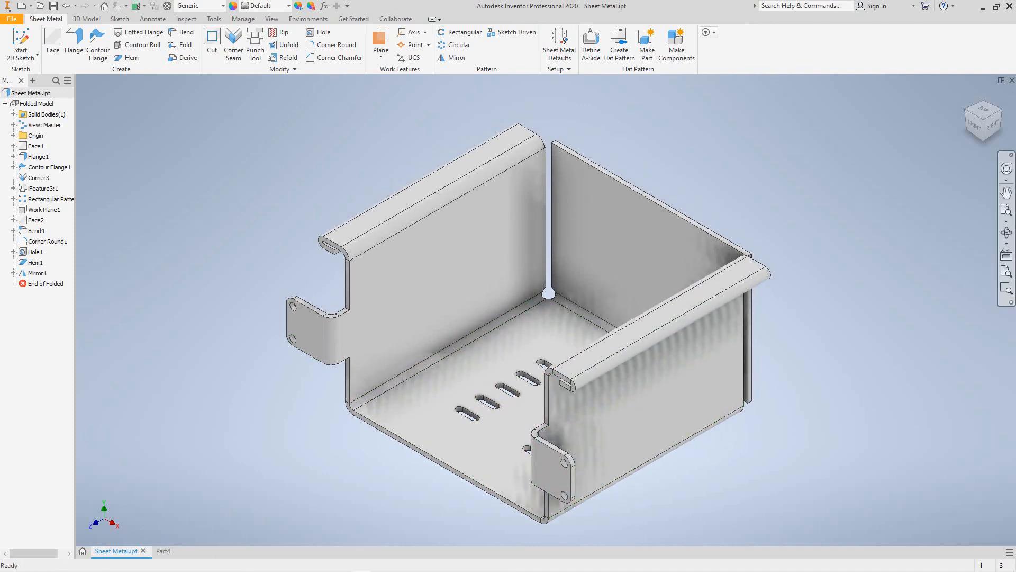